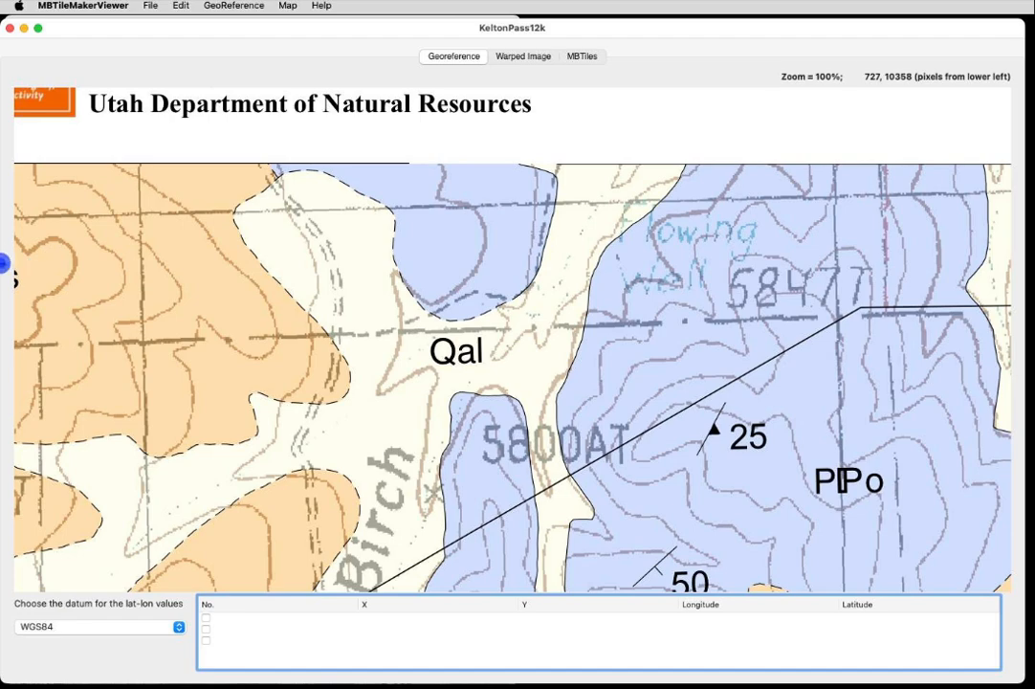
- Narrow the KeltonPass12k window to reveal Google Earth alongside, and set Google Earth's Latitude/Longitude formatting to Decimal
{"action": "left_click_drag", "start_coordinate": [5, 230], "coordinate": [525, 295]}
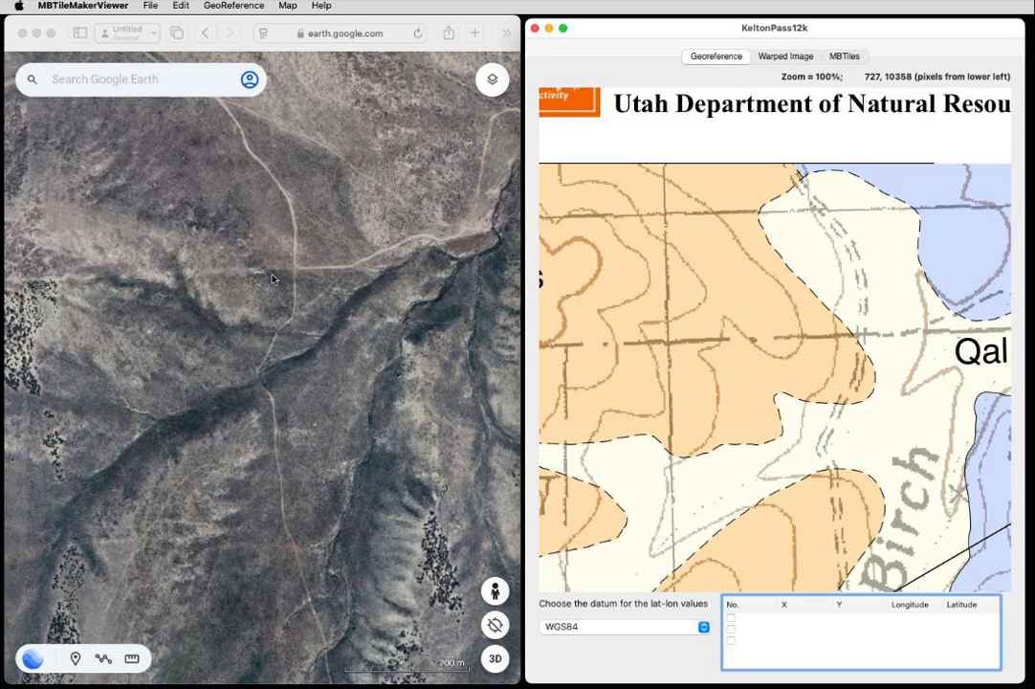
{"action": "left_click", "coordinate": [249, 79]}
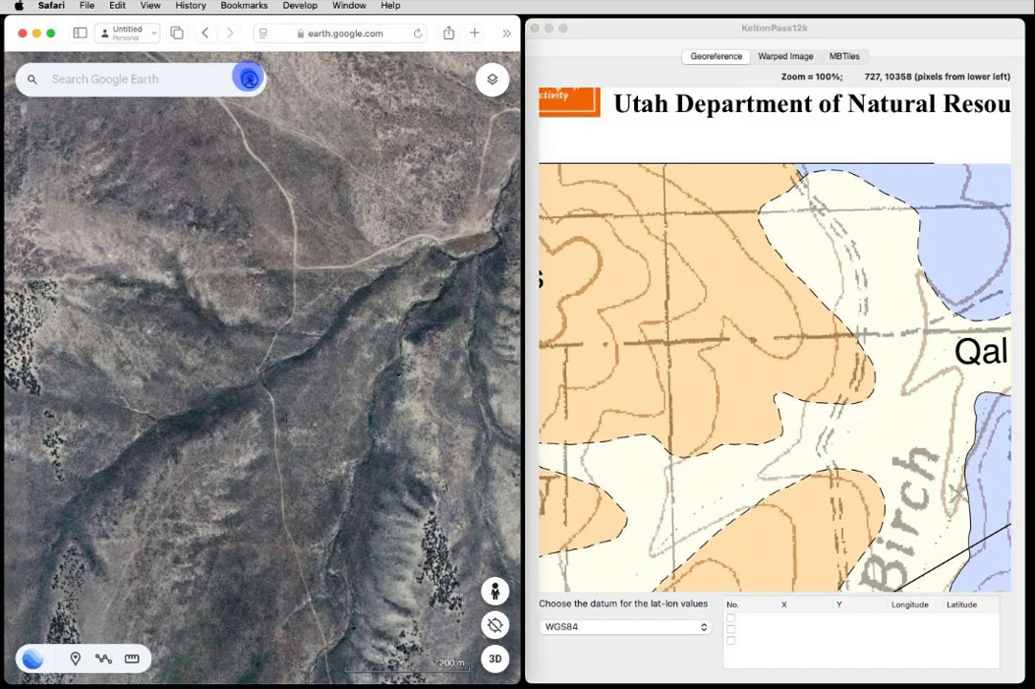
{"action": "left_click", "coordinate": [250, 80]}
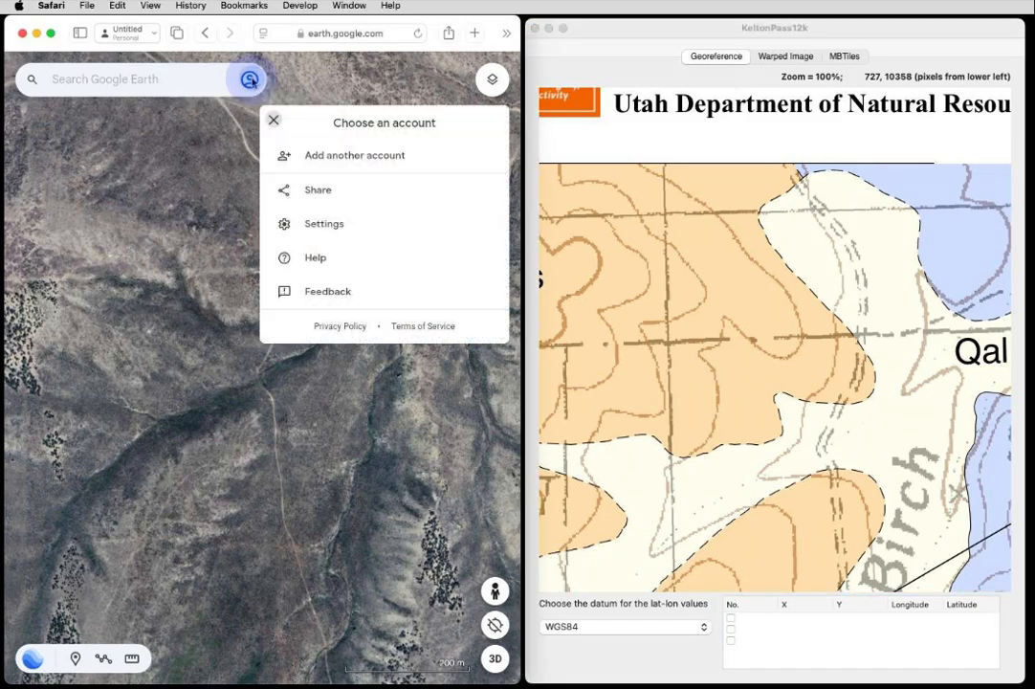
{"action": "left_click", "coordinate": [337, 226]}
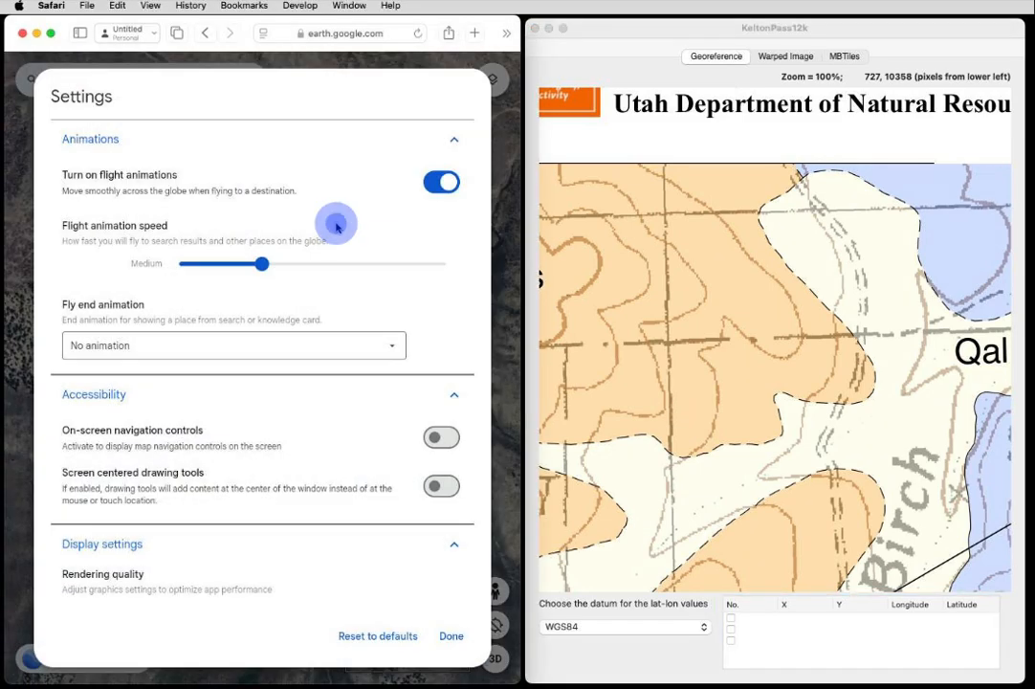
{"action": "scroll", "coordinate": [353, 334], "scroll_direction": "down", "scroll_amount": 1}
{"action": "scroll", "coordinate": [352, 349], "scroll_direction": "down", "scroll_amount": 10}
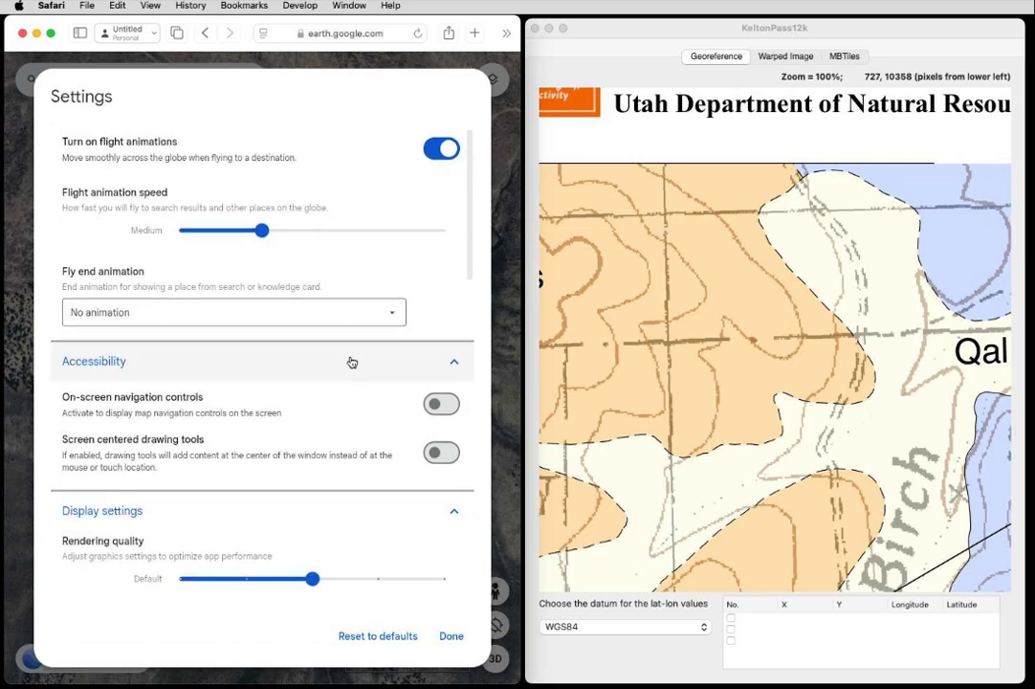
{"action": "scroll", "coordinate": [352, 361], "scroll_direction": "down", "scroll_amount": 5}
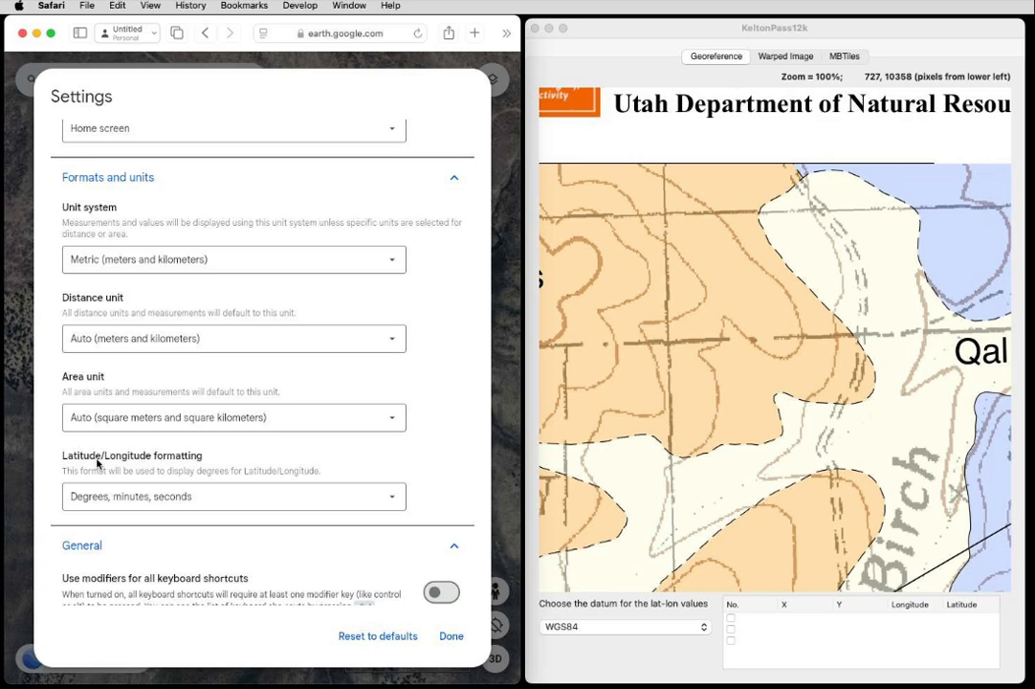
{"action": "left_click", "coordinate": [183, 499]}
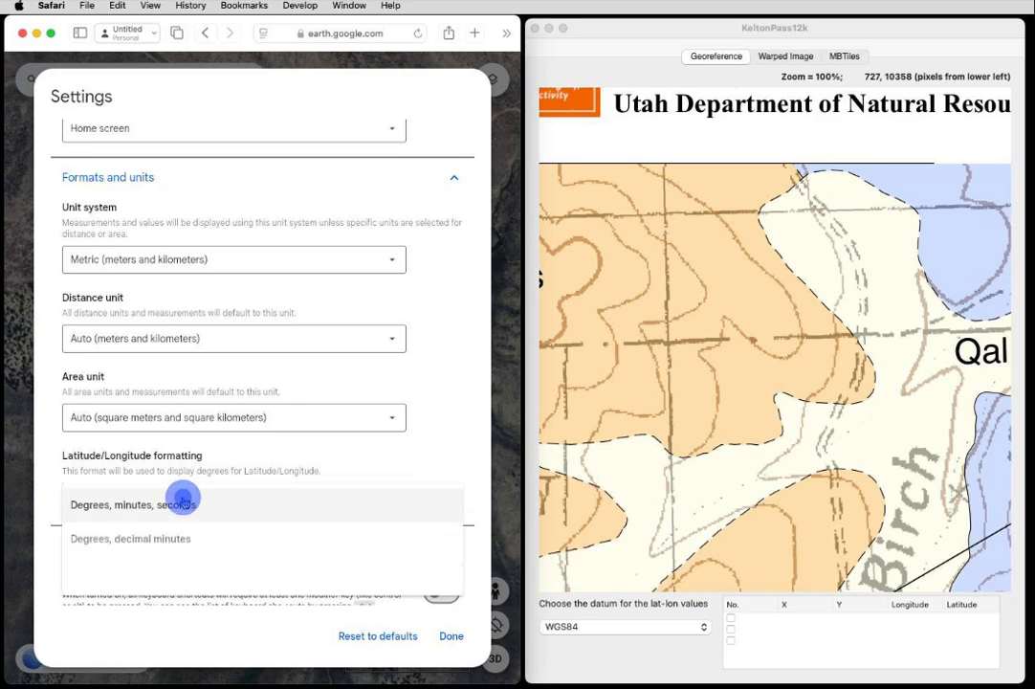
{"action": "left_click", "coordinate": [103, 574]}
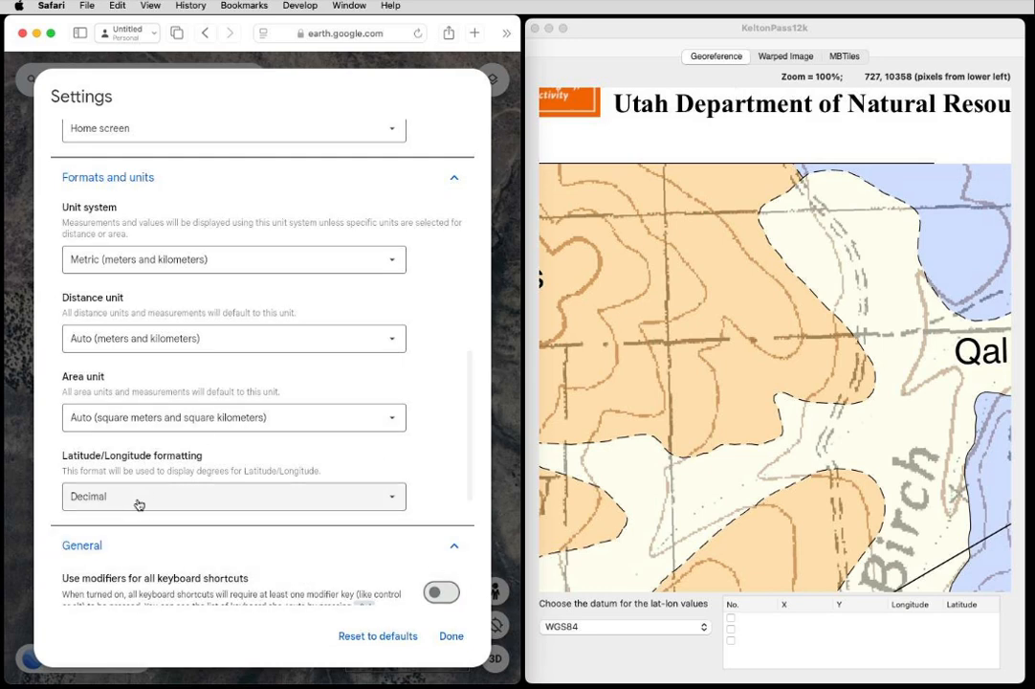
{"action": "left_click", "coordinate": [449, 636]}
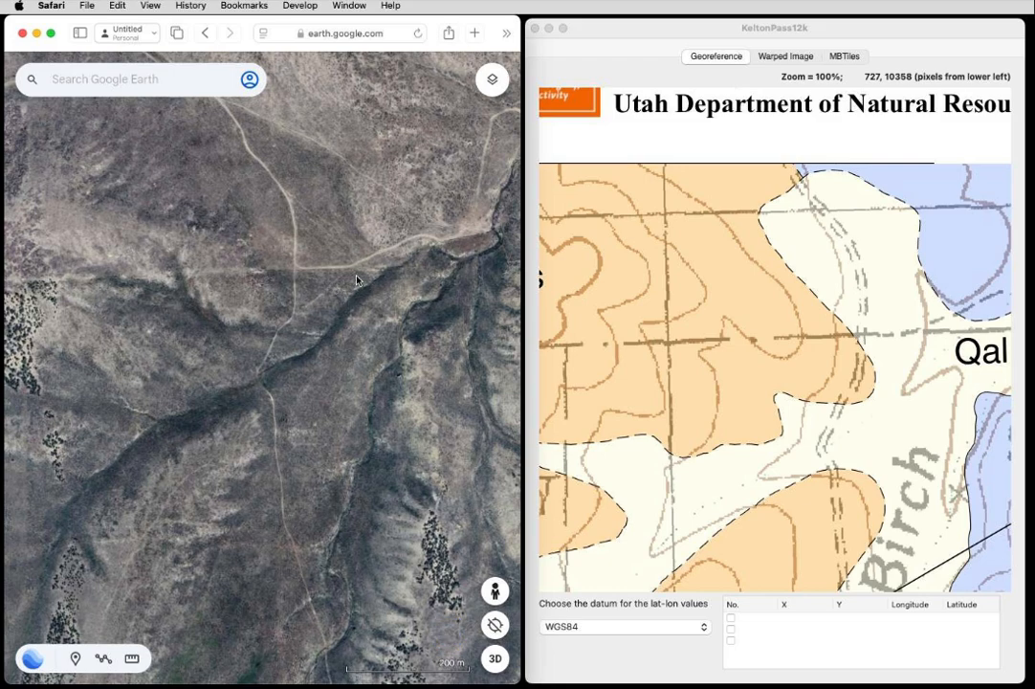
- Copy the road junction's coordinates in Google Earth and paste them at the matching junction in MBTileMakerViewer, at pixel 1186, 10252
{"action": "scroll", "coordinate": [297, 272], "scroll_direction": "up", "scroll_amount": 5}
{"action": "left_click", "coordinate": [296, 271]}
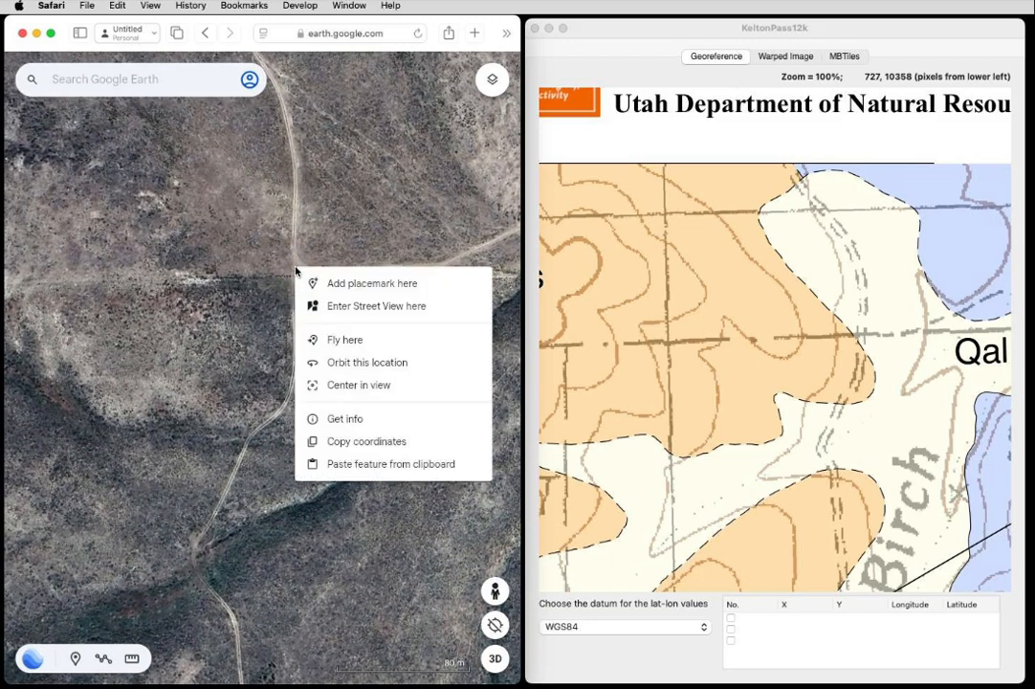
{"action": "left_click", "coordinate": [374, 441]}
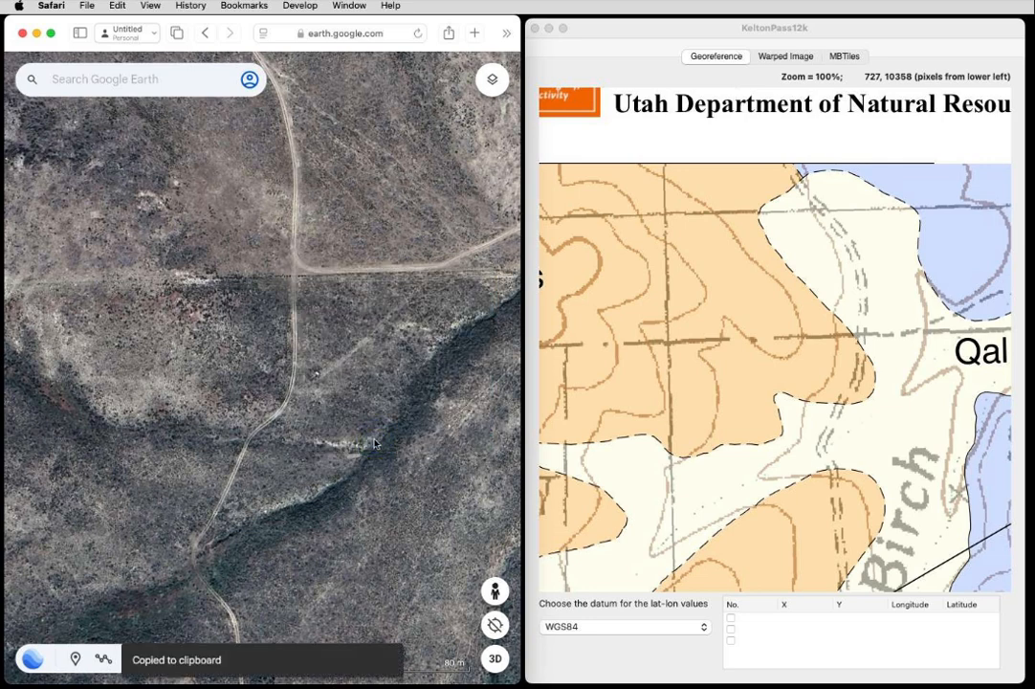
{"action": "left_click", "coordinate": [887, 360]}
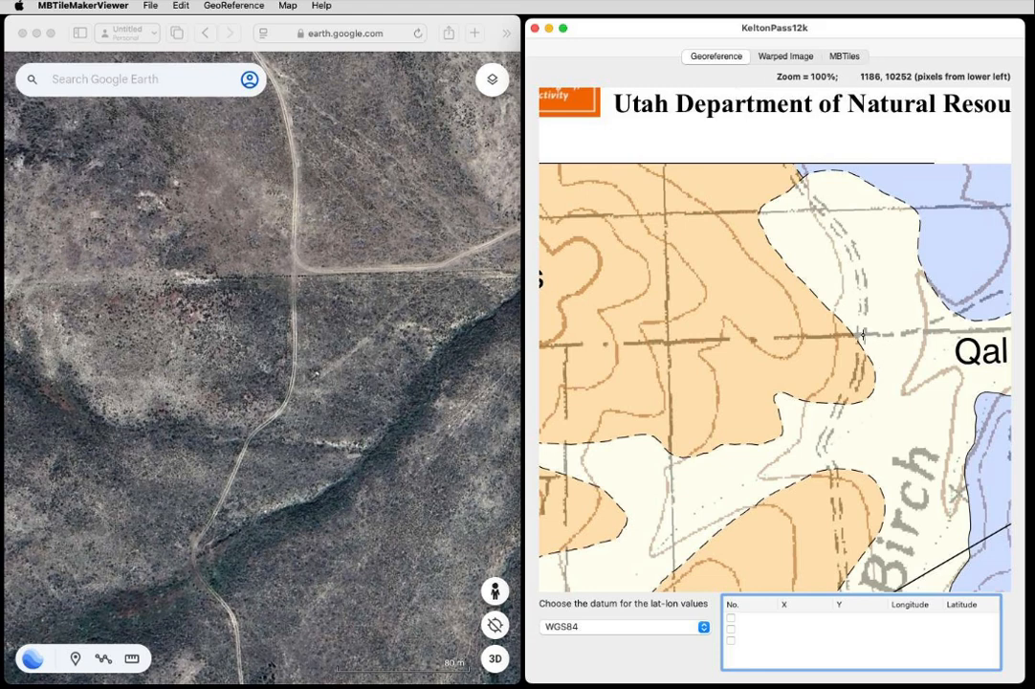
{"action": "right_click", "coordinate": [862, 334]}
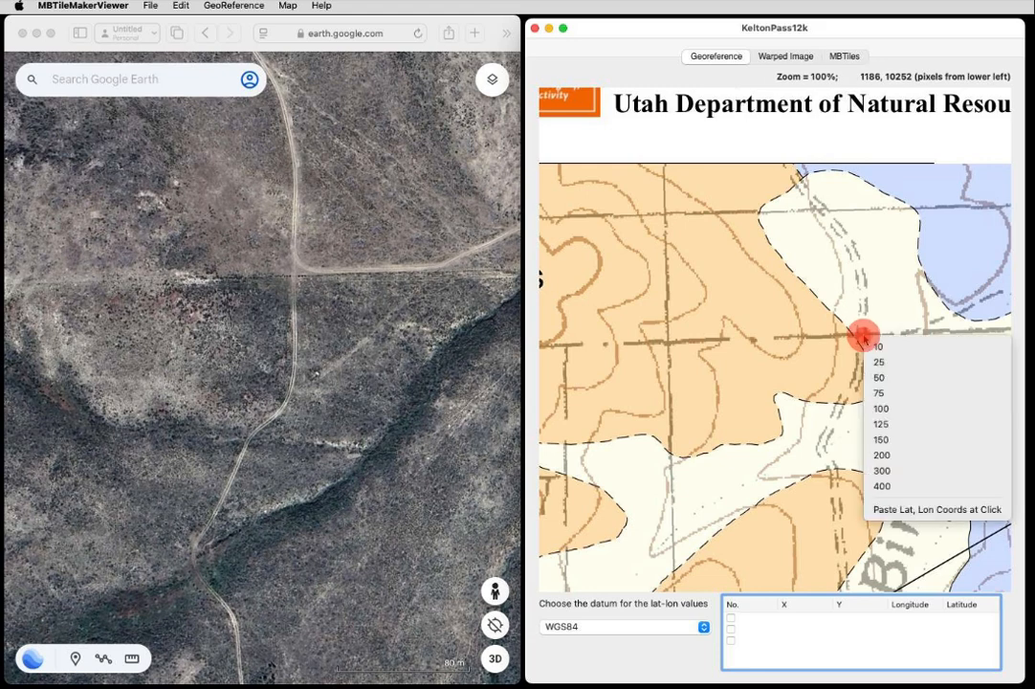
{"action": "left_click", "coordinate": [927, 510]}
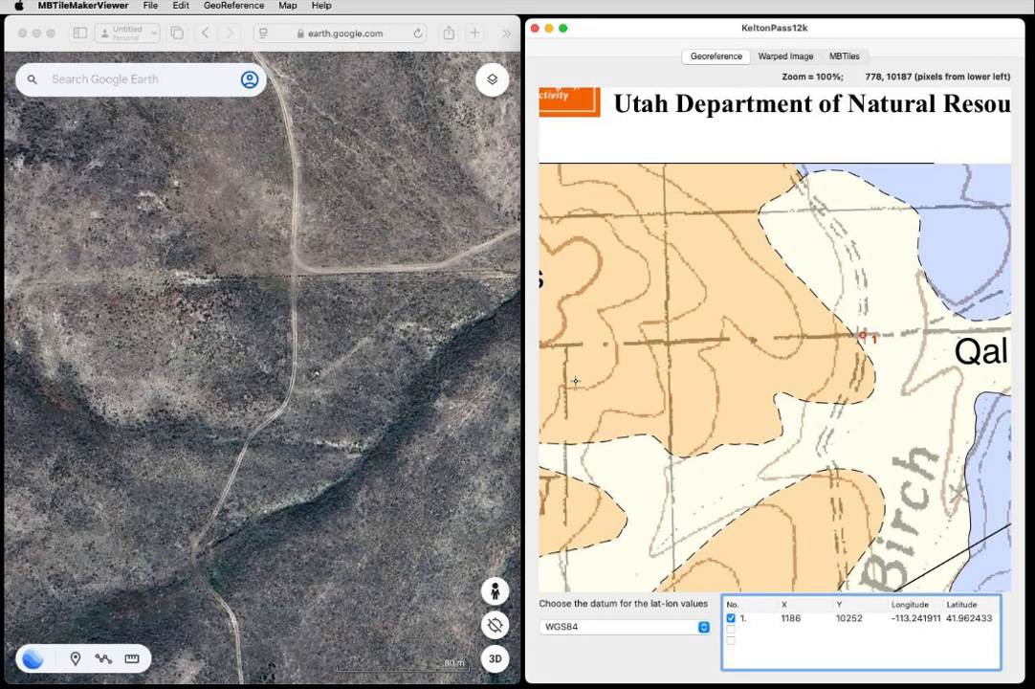
- Find the road junction just east of Cedar Spring in Google Earth for a second control point
{"action": "scroll", "coordinate": [337, 347], "scroll_direction": "down", "scroll_amount": 5}
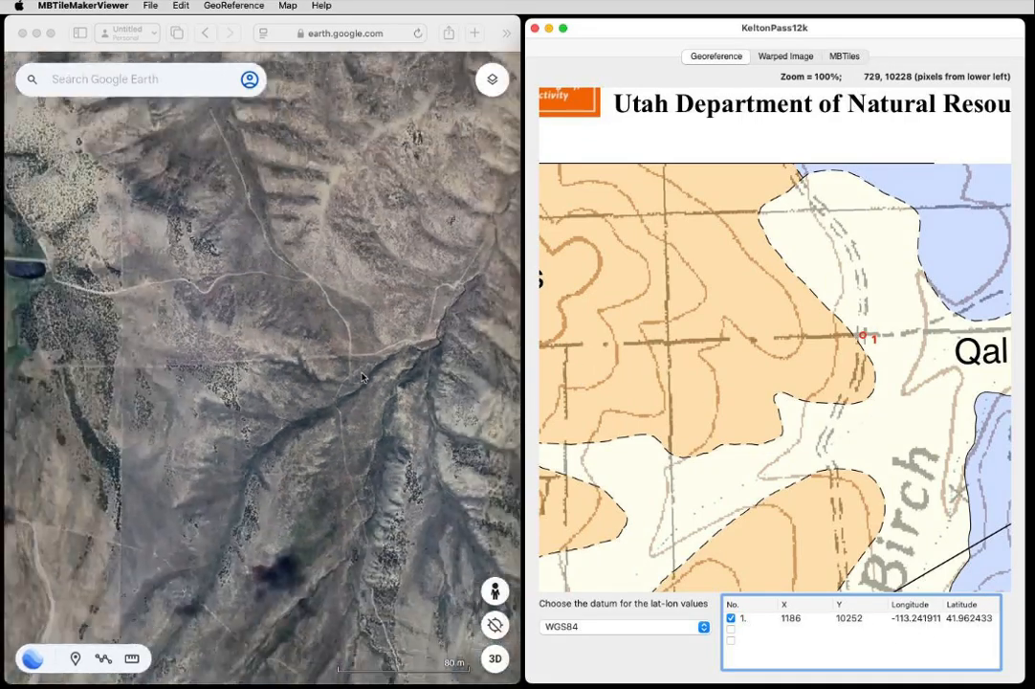
{"action": "scroll", "coordinate": [363, 378], "scroll_direction": "down", "scroll_amount": 2}
{"action": "left_click", "coordinate": [411, 520]}
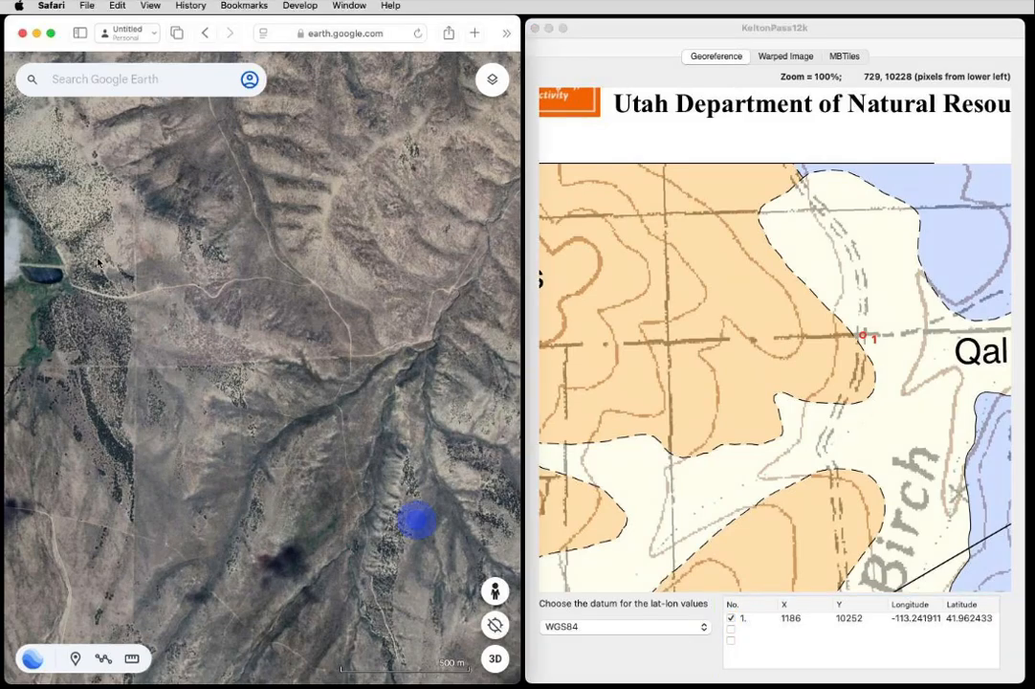
{"action": "scroll", "coordinate": [391, 500], "scroll_direction": "down", "scroll_amount": 3}
{"action": "left_click_drag", "start_coordinate": [392, 501], "coordinate": [183, 227]}
{"action": "left_click_drag", "start_coordinate": [397, 335], "coordinate": [400, 463]}
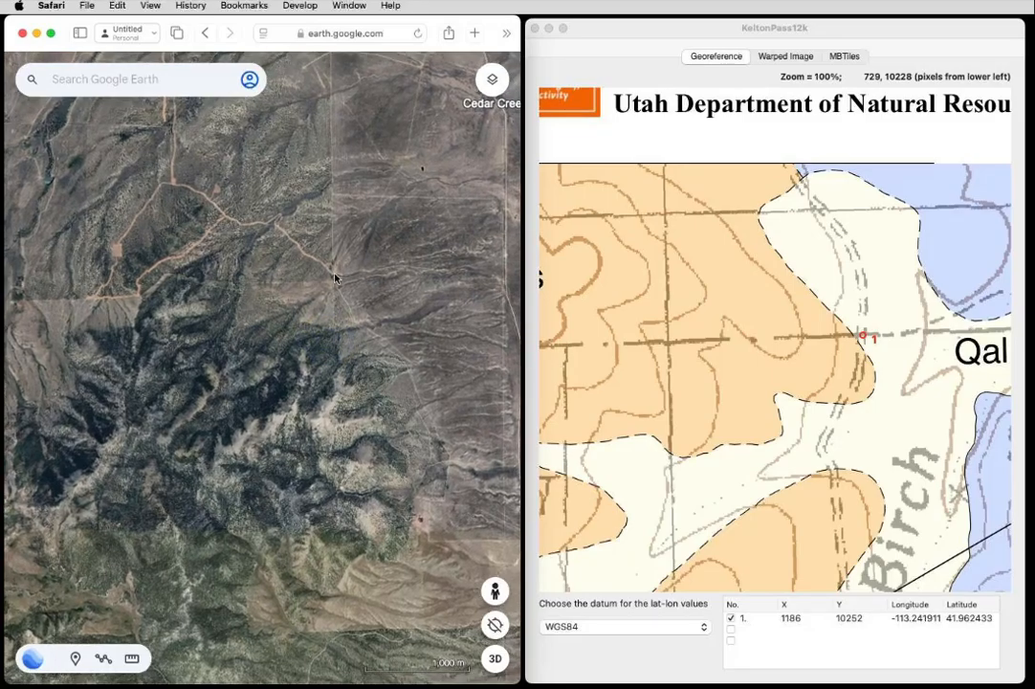
{"action": "scroll", "coordinate": [320, 287], "scroll_direction": "up", "scroll_amount": 3}
{"action": "scroll", "coordinate": [351, 311], "scroll_direction": "up", "scroll_amount": 3}
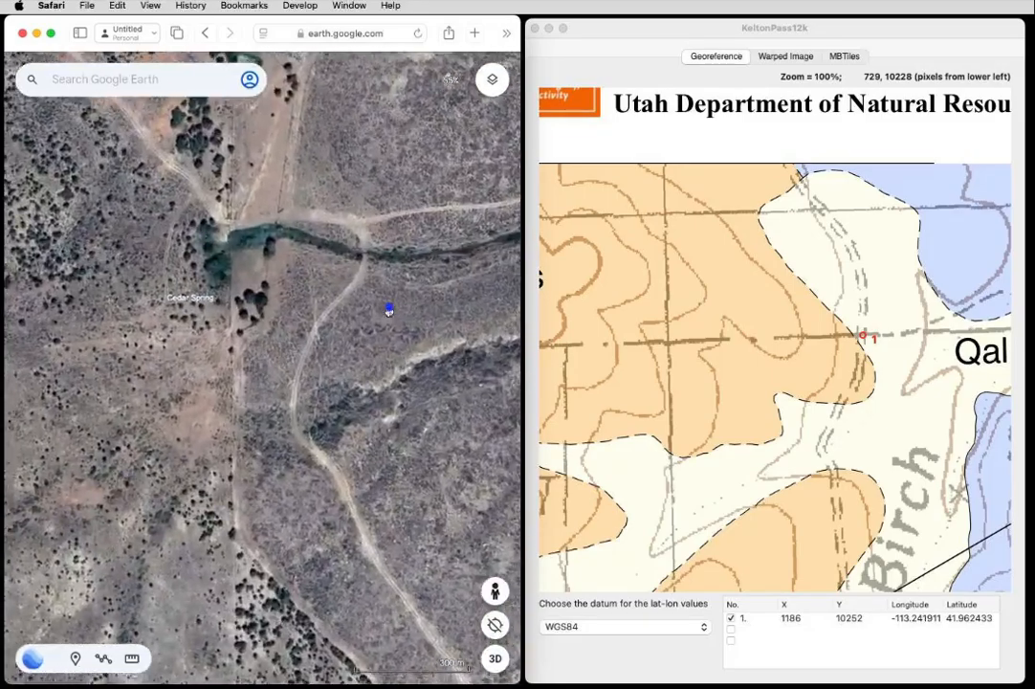
{"action": "left_click_drag", "start_coordinate": [387, 306], "coordinate": [356, 481]}
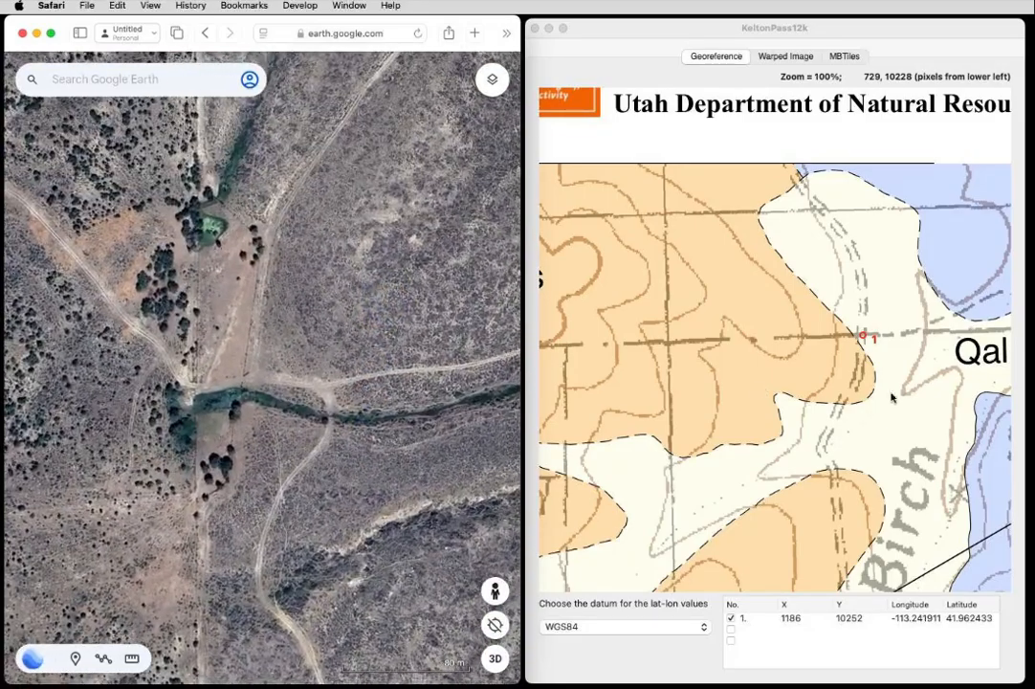
- Locate the matching Cedar Spring area on the geologic map in MBTileMakerViewer
{"action": "scroll", "coordinate": [890, 393], "scroll_direction": "down", "scroll_amount": 5}
{"action": "left_click", "coordinate": [953, 511]}
{"action": "scroll", "coordinate": [953, 511], "scroll_direction": "up", "scroll_amount": 3}
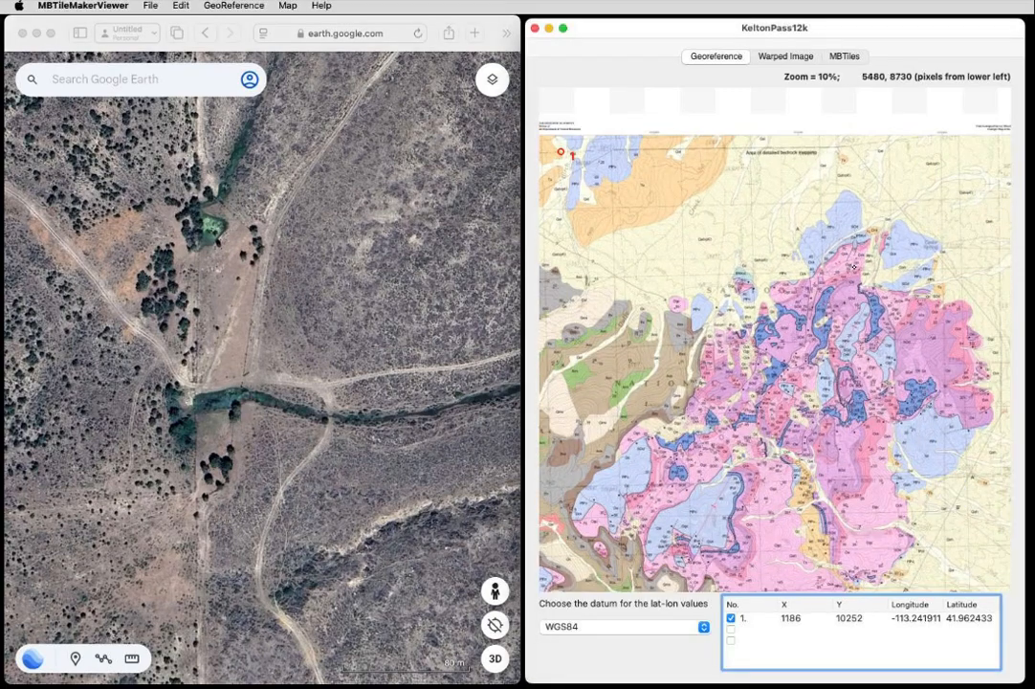
{"action": "scroll", "coordinate": [957, 246], "scroll_direction": "up", "scroll_amount": 5}
{"action": "scroll", "coordinate": [957, 246], "scroll_direction": "up", "scroll_amount": 3}
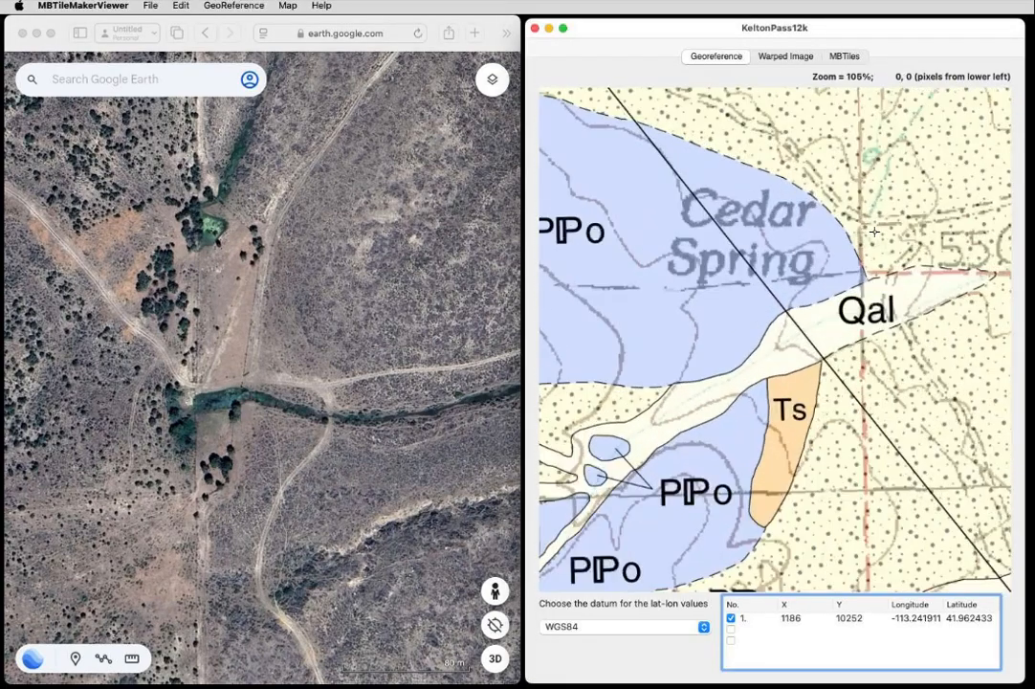
{"action": "left_click_drag", "start_coordinate": [936, 292], "coordinate": [837, 404]}
{"action": "scroll", "coordinate": [830, 346], "scroll_direction": "up", "scroll_amount": 3}
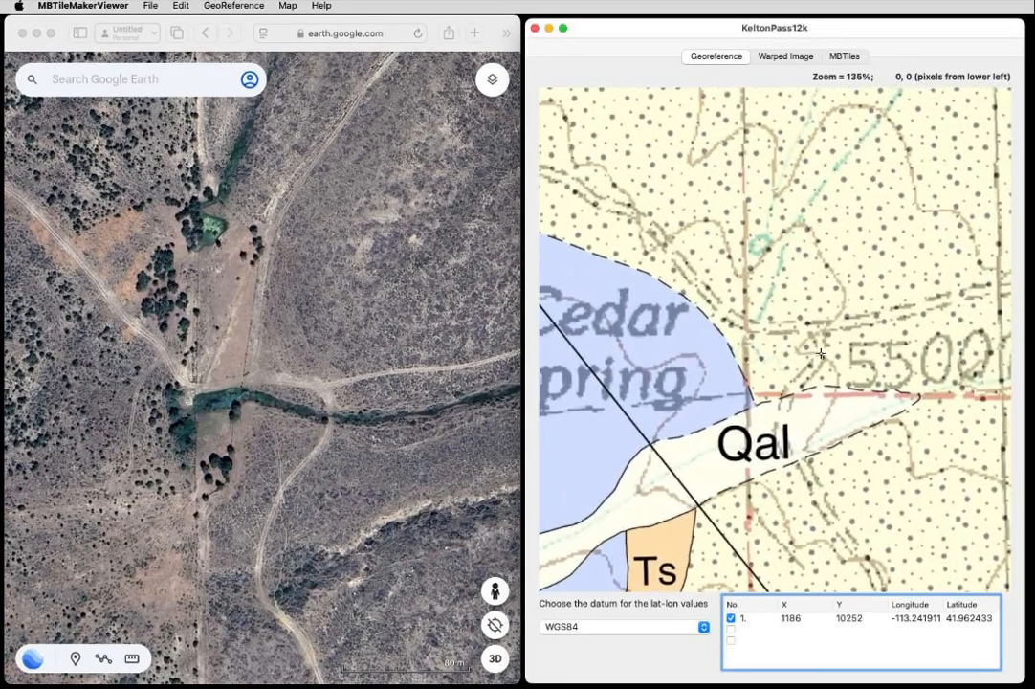
- Copy the coordinates of the Cedar Spring road junction in Google Earth and paste them on the geologic map at pixel 6656, 8962
{"action": "left_click", "coordinate": [272, 364]}
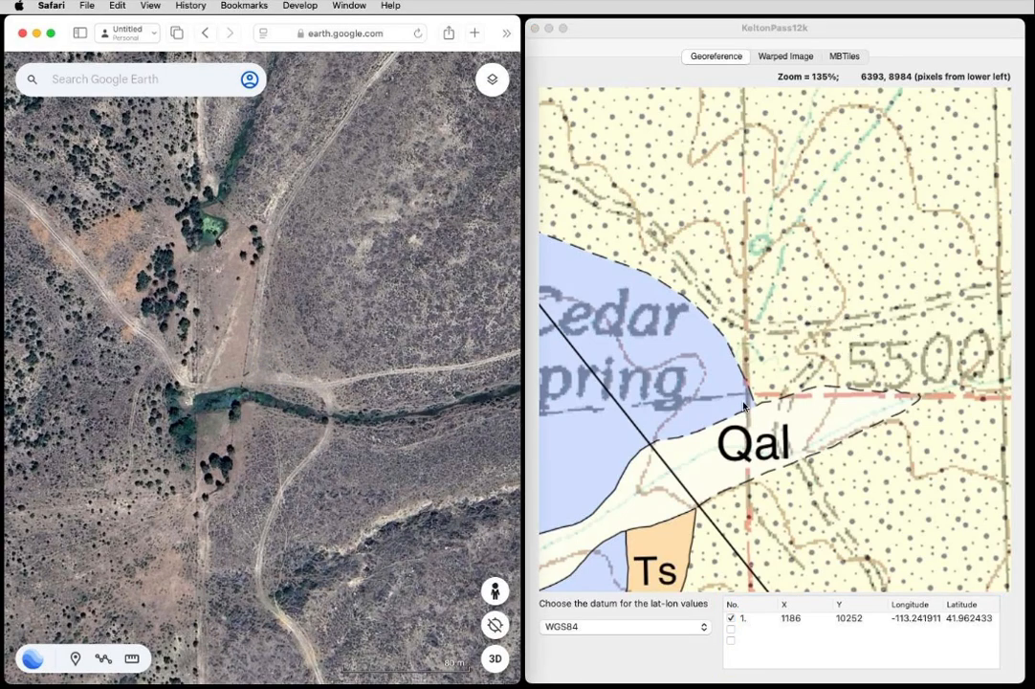
{"action": "left_click", "coordinate": [320, 390]}
{"action": "right_click", "coordinate": [319, 390]}
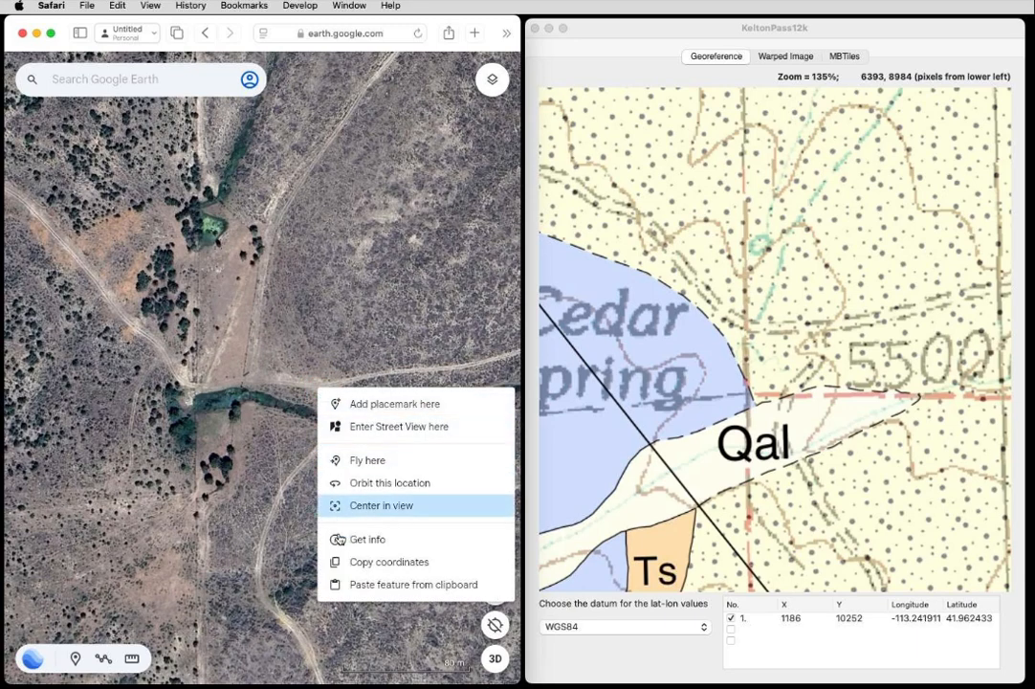
{"action": "left_click", "coordinate": [372, 561]}
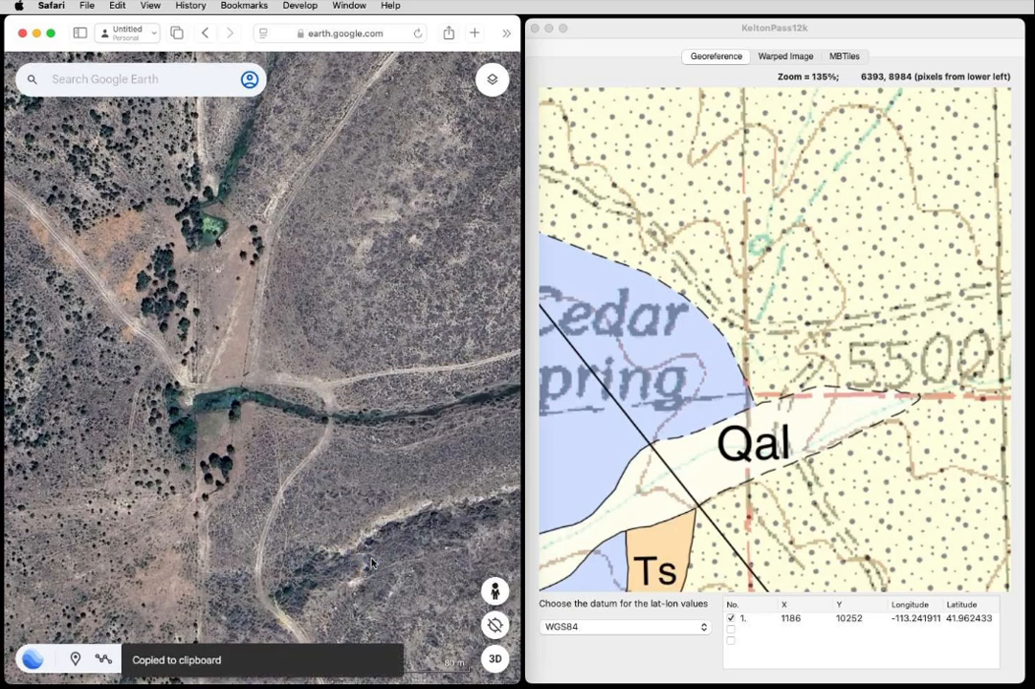
{"action": "left_click", "coordinate": [812, 329]}
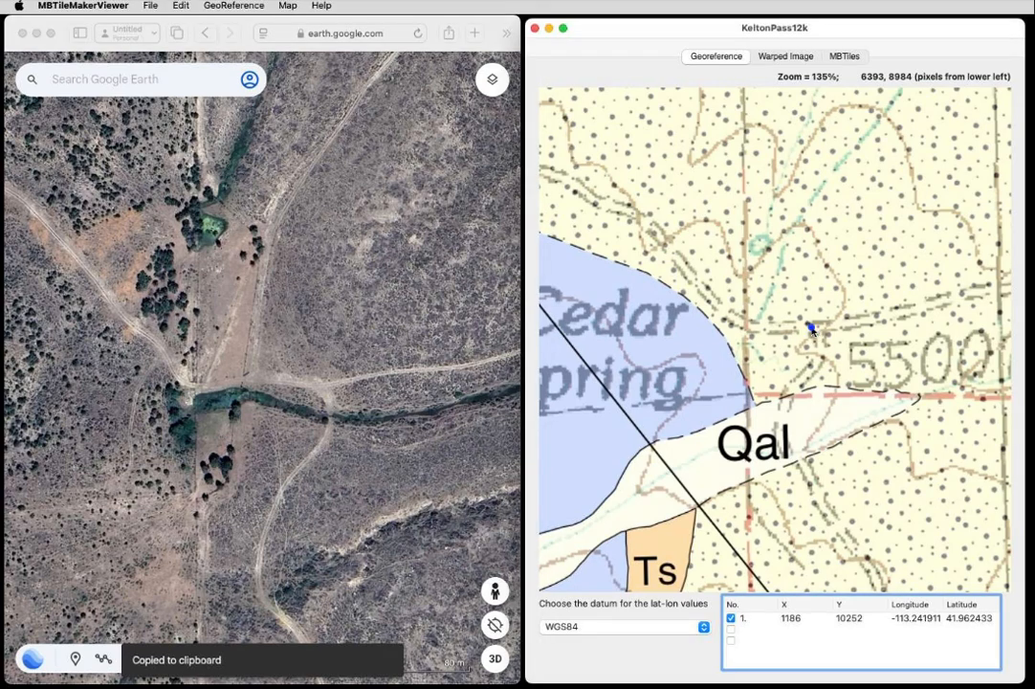
{"action": "left_click", "coordinate": [811, 329]}
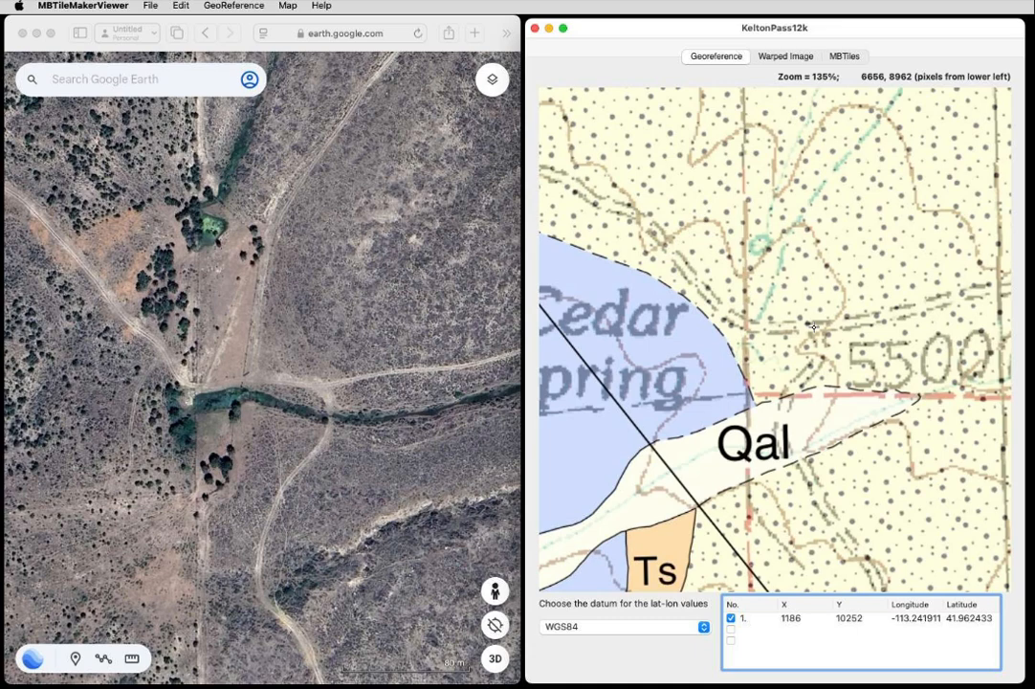
{"action": "right_click", "coordinate": [813, 327]}
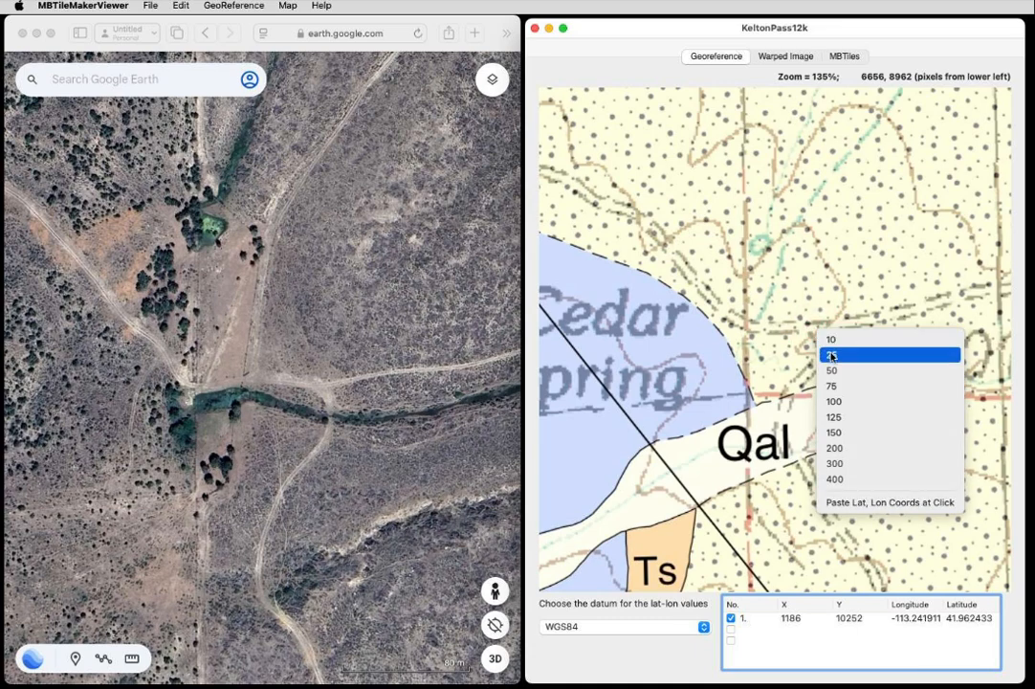
{"action": "left_click", "coordinate": [898, 505]}
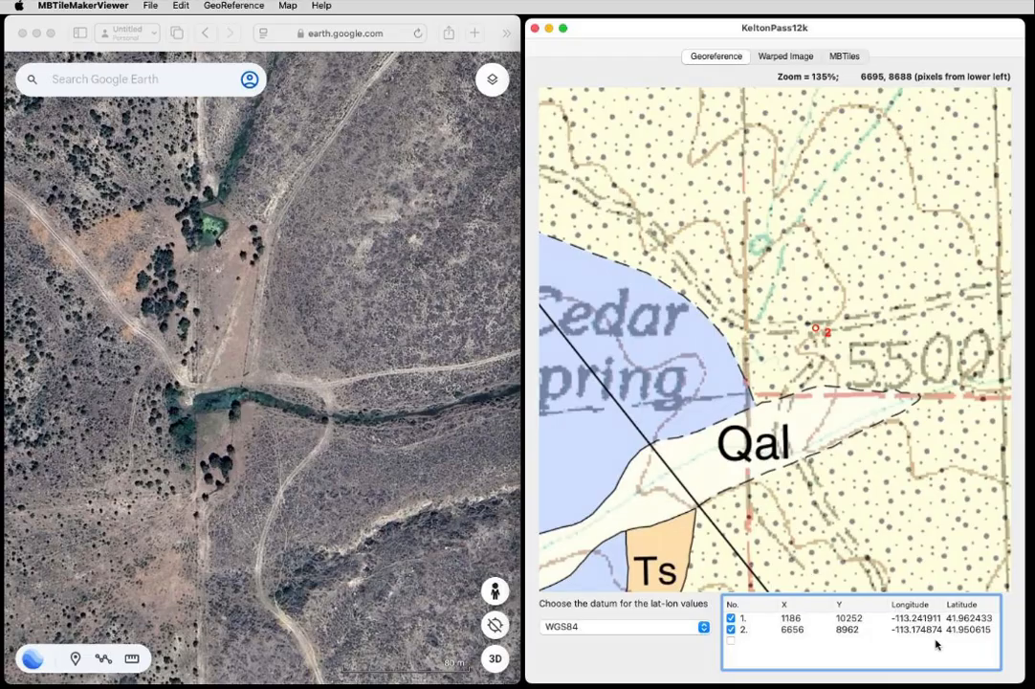
- Find a road junction by a creek crossing far south of Cedar Spring in Google Earth for a third control point
{"action": "scroll", "coordinate": [298, 434], "scroll_direction": "down", "scroll_amount": 5}
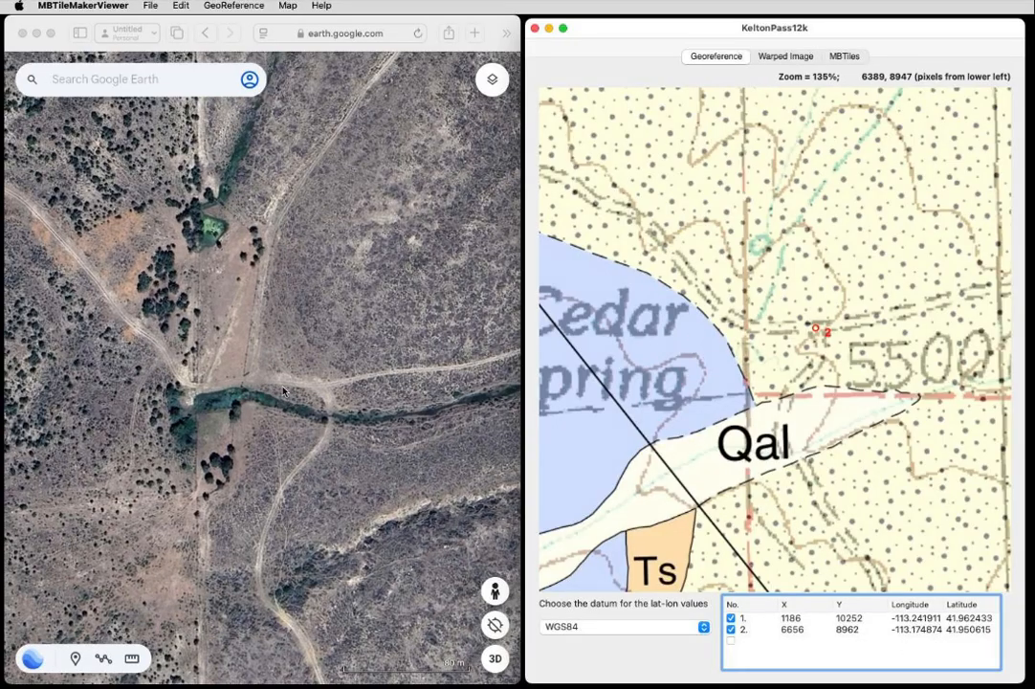
{"action": "scroll", "coordinate": [299, 438], "scroll_direction": "down", "scroll_amount": 8}
{"action": "left_click", "coordinate": [371, 606]}
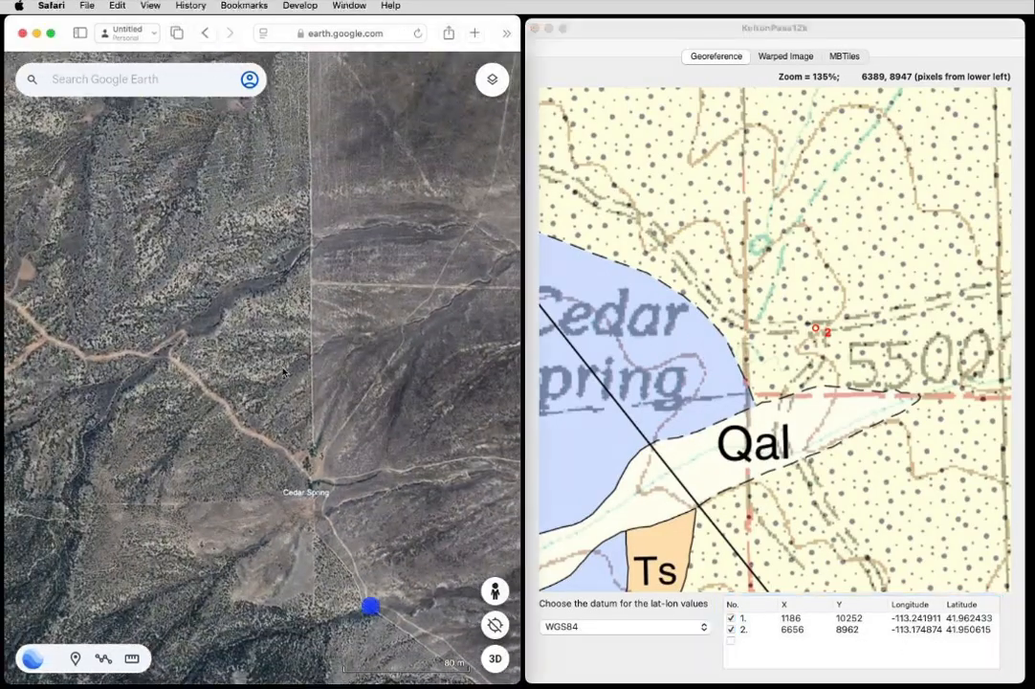
{"action": "left_click_drag", "start_coordinate": [372, 452], "coordinate": [216, 97]}
{"action": "left_click_drag", "start_coordinate": [336, 501], "coordinate": [268, 211]}
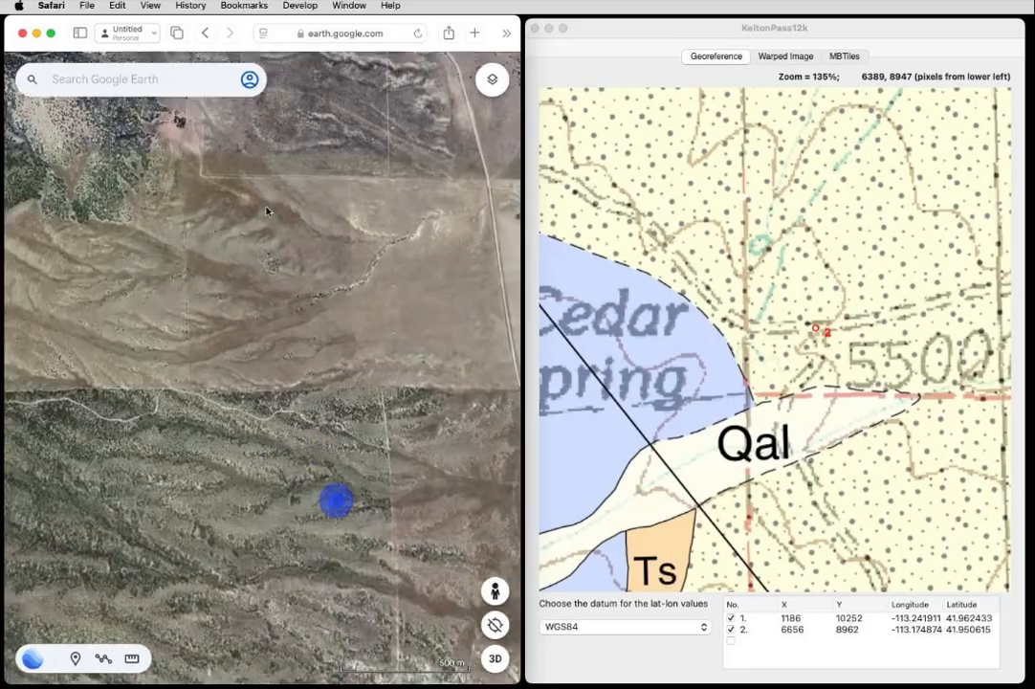
{"action": "left_click_drag", "start_coordinate": [325, 486], "coordinate": [303, 335]}
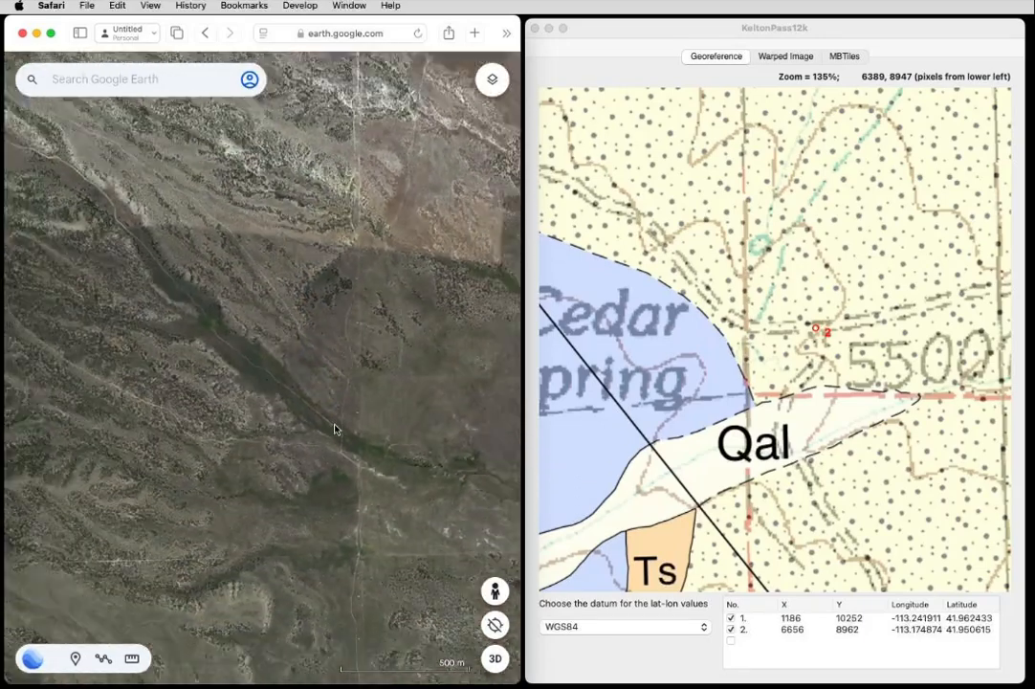
{"action": "scroll", "coordinate": [342, 472], "scroll_direction": "down", "scroll_amount": 6}
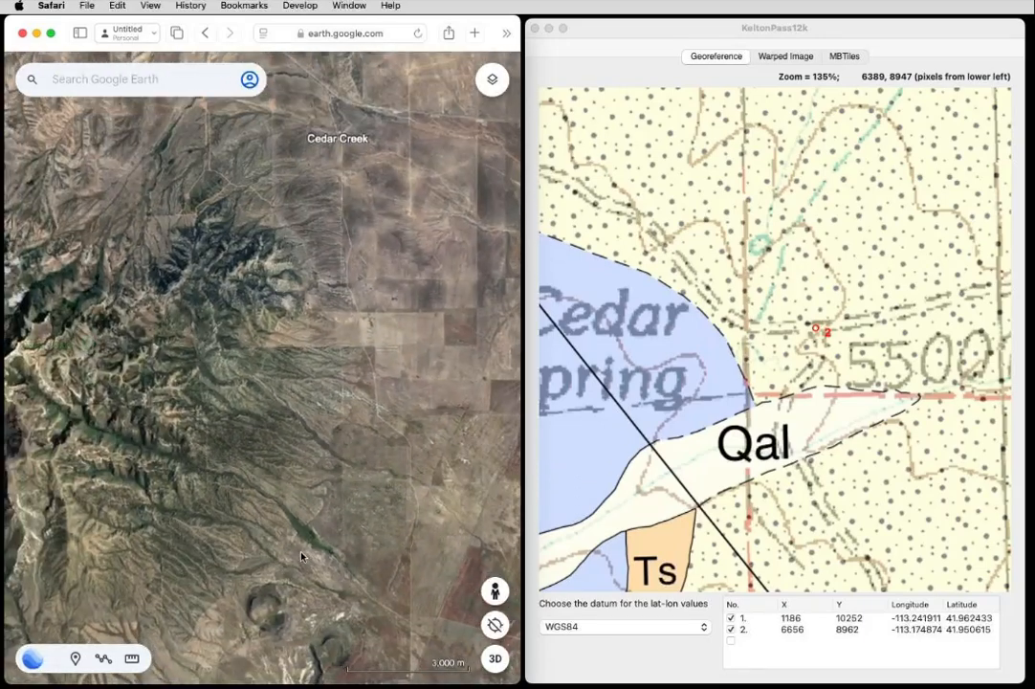
{"action": "left_click_drag", "start_coordinate": [268, 526], "coordinate": [196, 433]}
{"action": "scroll", "coordinate": [259, 457], "scroll_direction": "up", "scroll_amount": 5}
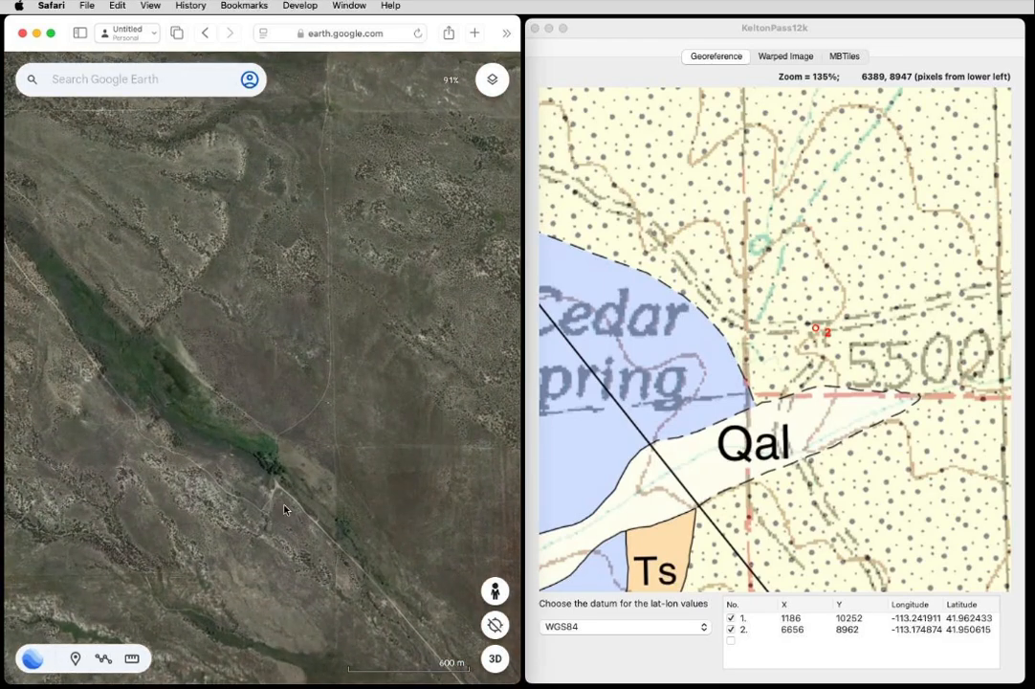
{"action": "left_click_drag", "start_coordinate": [152, 401], "coordinate": [339, 231]}
{"action": "scroll", "coordinate": [305, 360], "scroll_direction": "down", "scroll_amount": 4}
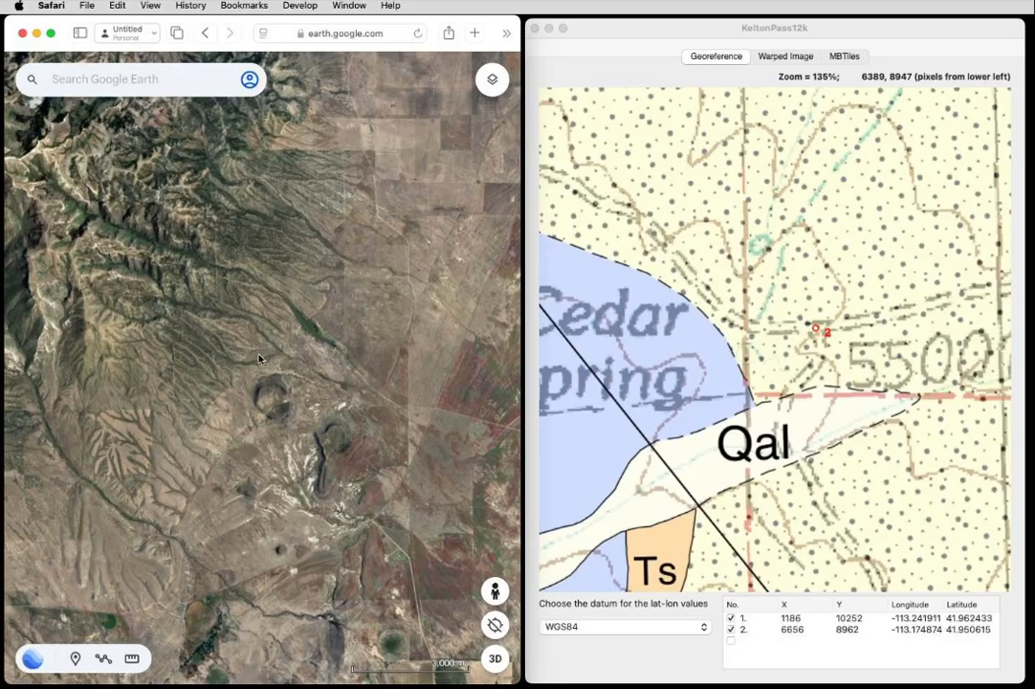
{"action": "scroll", "coordinate": [268, 309], "scroll_direction": "up", "scroll_amount": 8}
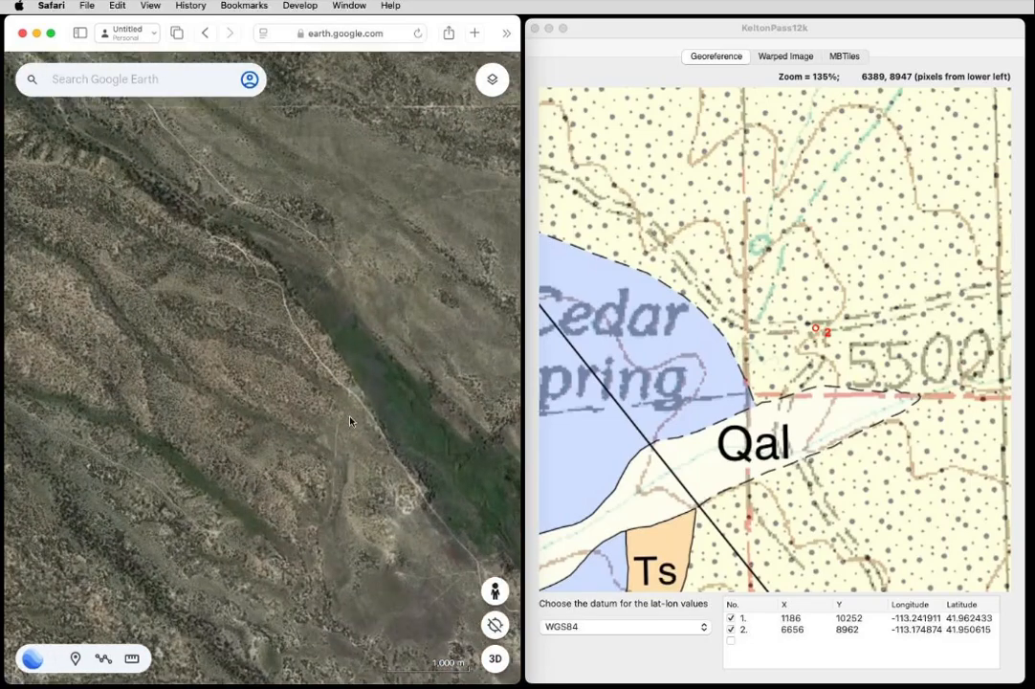
{"action": "left_click", "coordinate": [329, 368]}
{"action": "left_click_drag", "start_coordinate": [328, 367], "coordinate": [286, 380]}
{"action": "scroll", "coordinate": [325, 464], "scroll_direction": "up", "scroll_amount": 4}
{"action": "scroll", "coordinate": [286, 379], "scroll_direction": "up", "scroll_amount": 2}
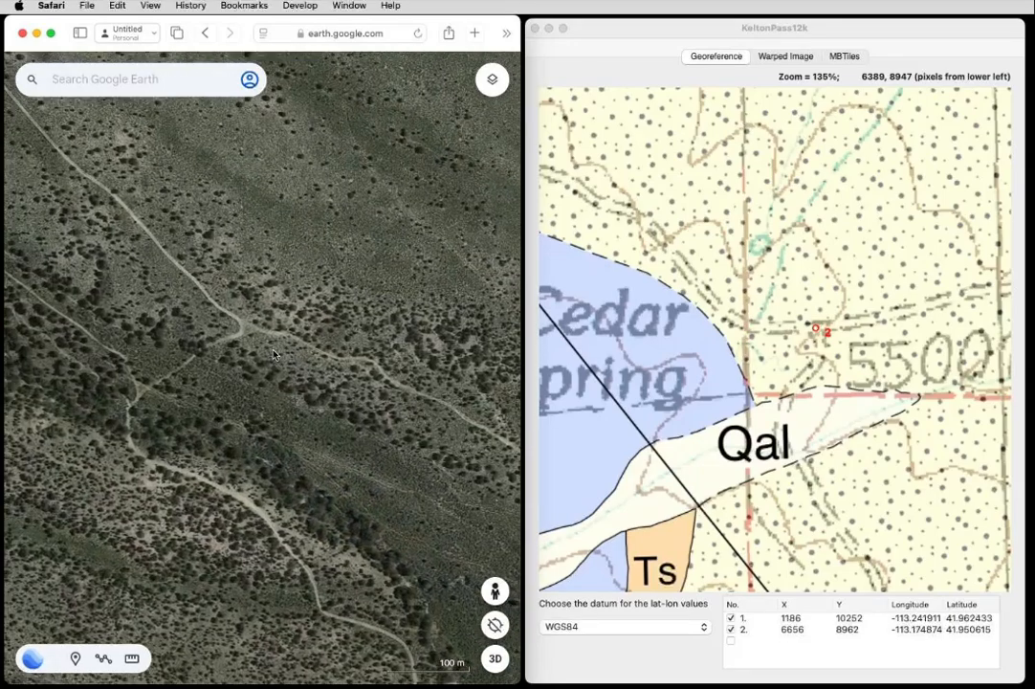
- Locate the matching southern road junction beside the Qal creek channel on the geologic map in MBTileMakerViewer
{"action": "scroll", "coordinate": [855, 395], "scroll_direction": "down", "scroll_amount": 10}
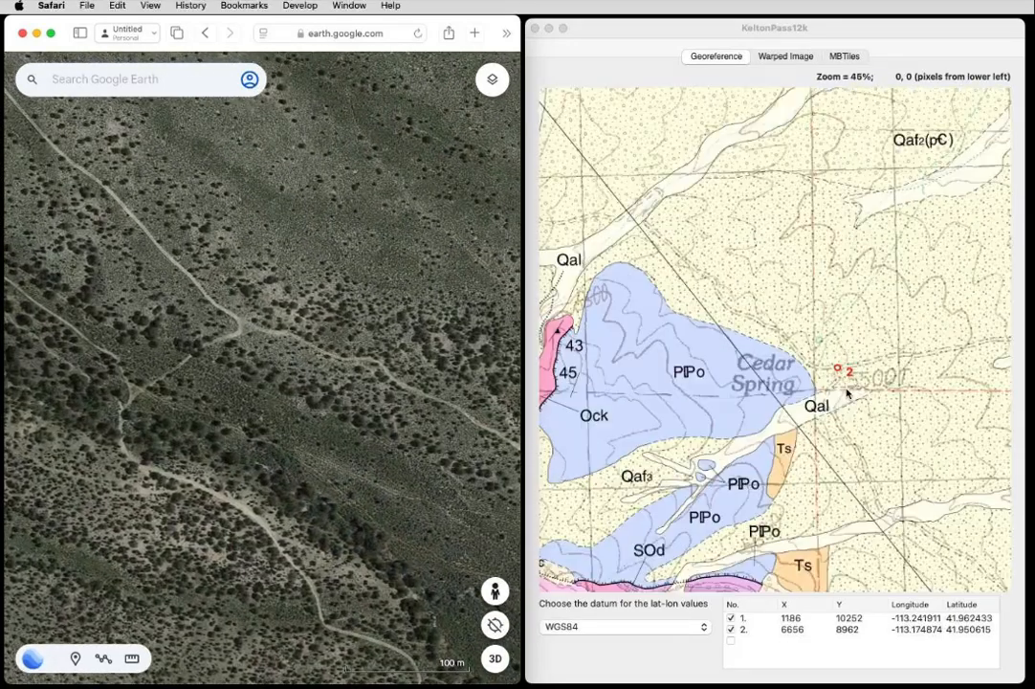
{"action": "left_click_drag", "start_coordinate": [892, 539], "coordinate": [853, 222]}
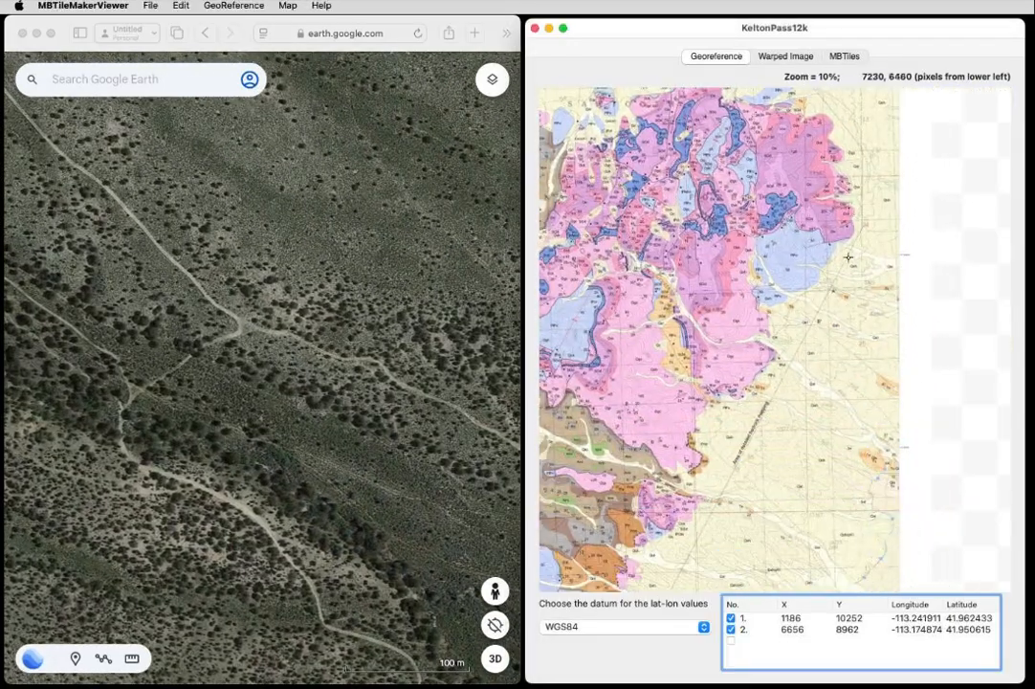
{"action": "left_click_drag", "start_coordinate": [828, 454], "coordinate": [944, 293]}
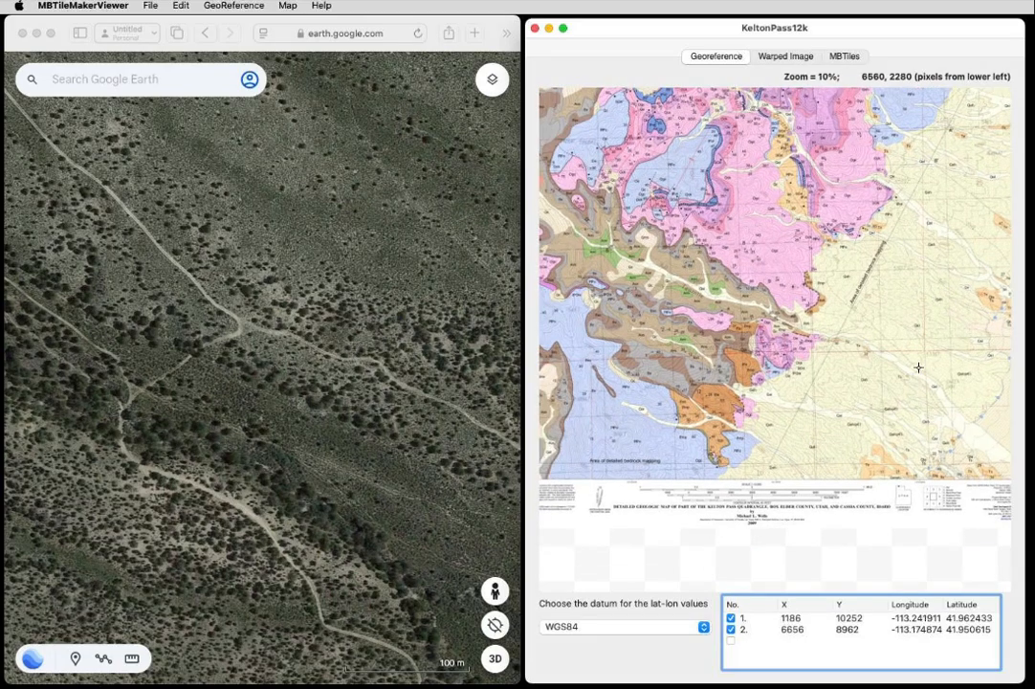
{"action": "scroll", "coordinate": [918, 368], "scroll_direction": "up", "scroll_amount": 3}
{"action": "scroll", "coordinate": [919, 368], "scroll_direction": "up", "scroll_amount": 3}
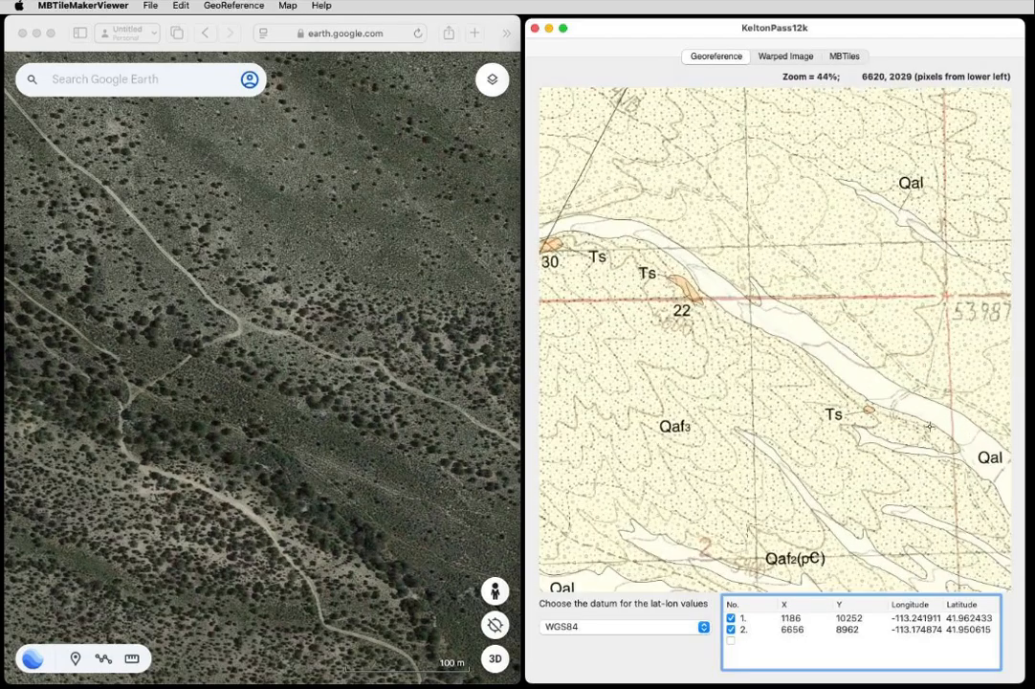
{"action": "left_click_drag", "start_coordinate": [929, 418], "coordinate": [781, 367]}
{"action": "scroll", "coordinate": [781, 367], "scroll_direction": "up", "scroll_amount": 5}
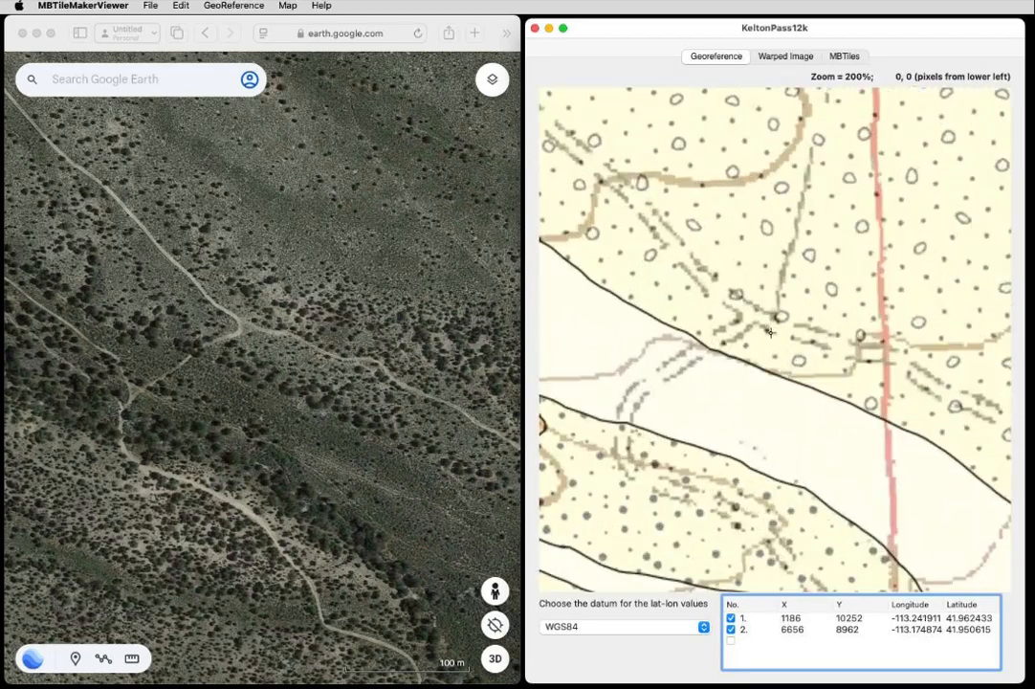
- Copy the southern road junction's coordinates in Google Earth and paste them on the geologic map at pixel 6567, 2239
{"action": "right_click", "coordinate": [246, 329]}
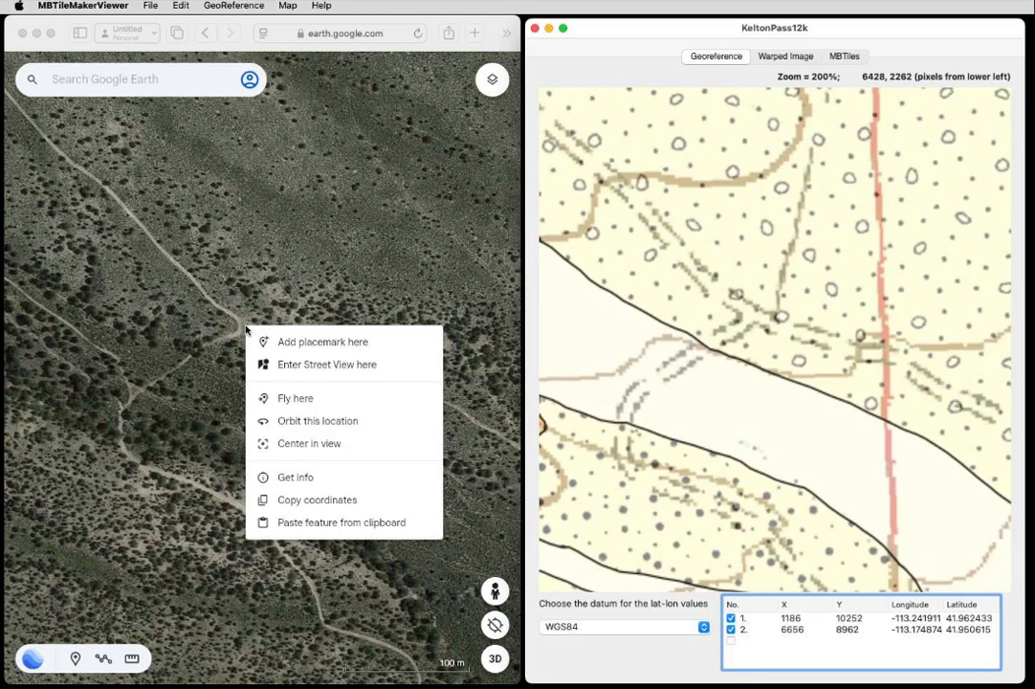
{"action": "left_click", "coordinate": [320, 503]}
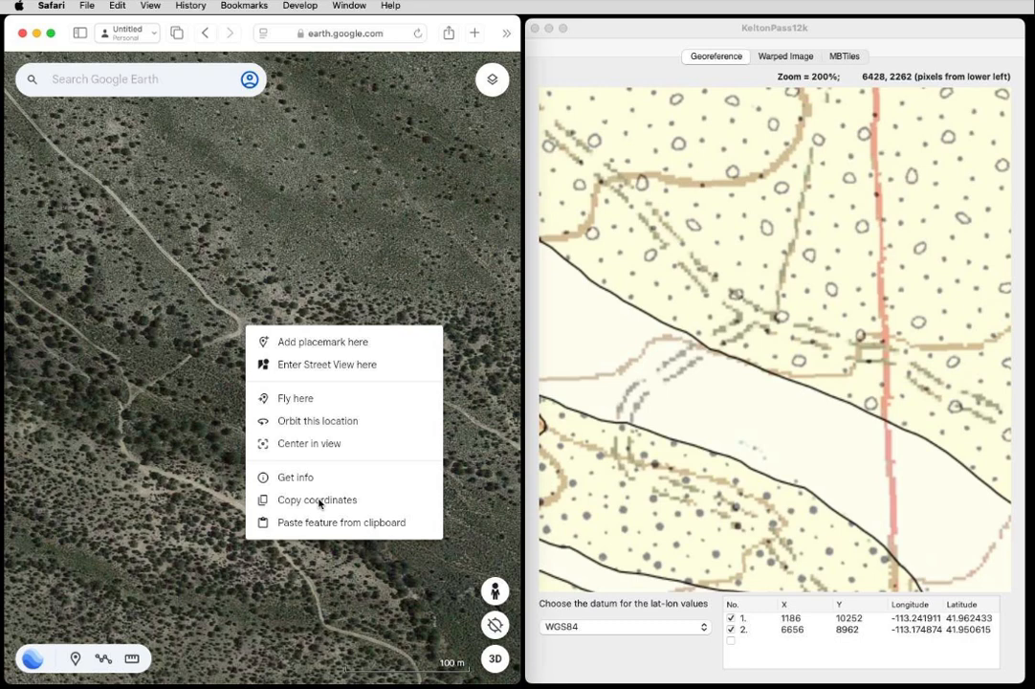
{"action": "left_click", "coordinate": [320, 503]}
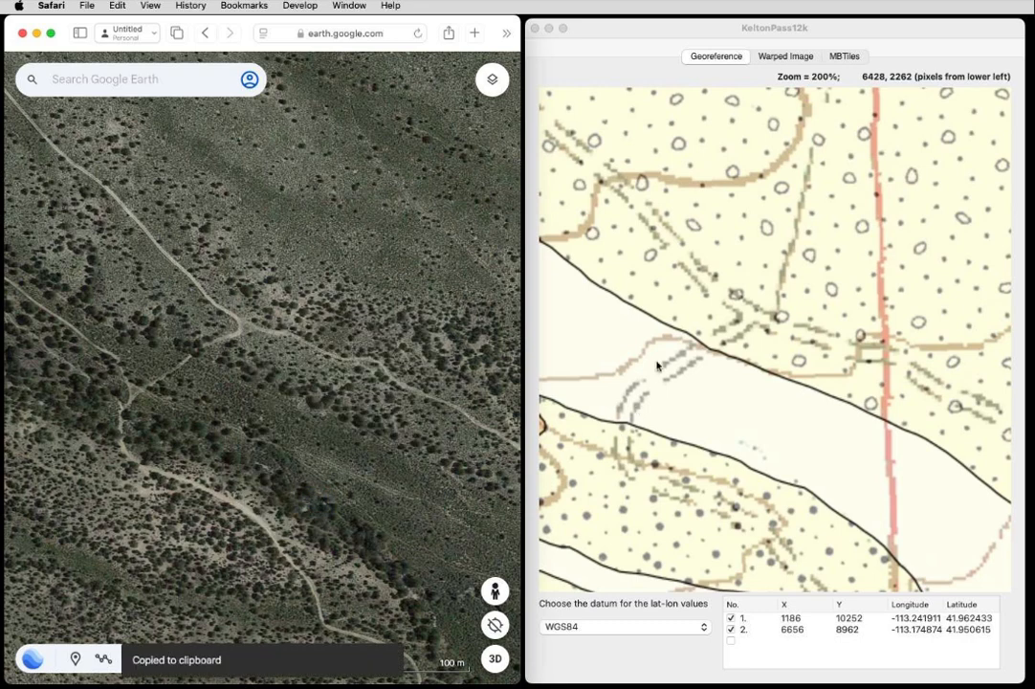
{"action": "left_click", "coordinate": [751, 318]}
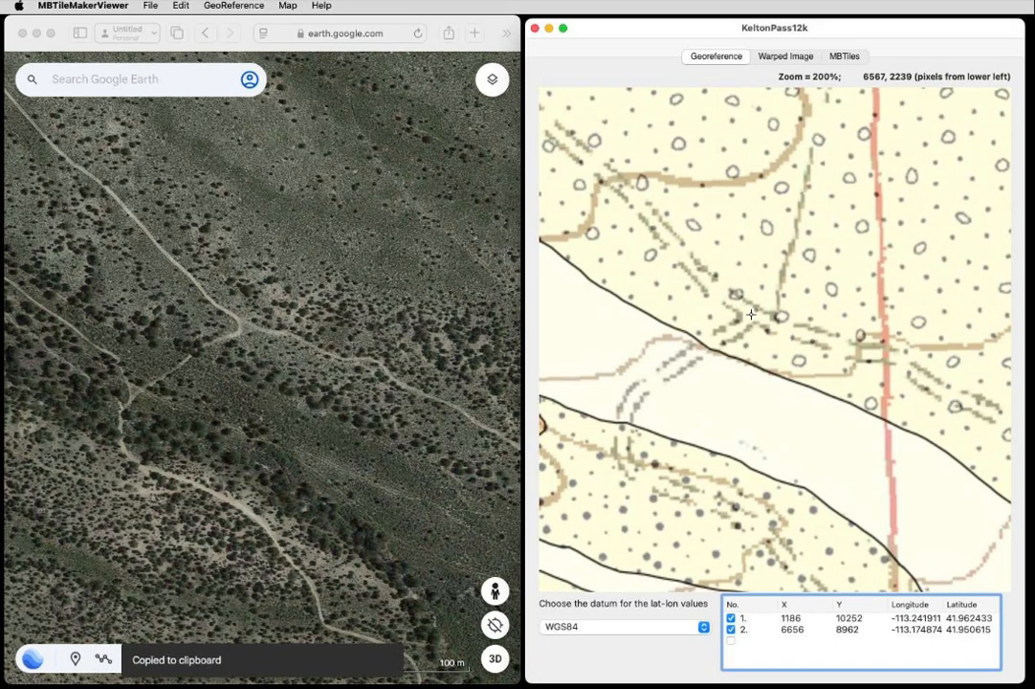
{"action": "right_click", "coordinate": [752, 319]}
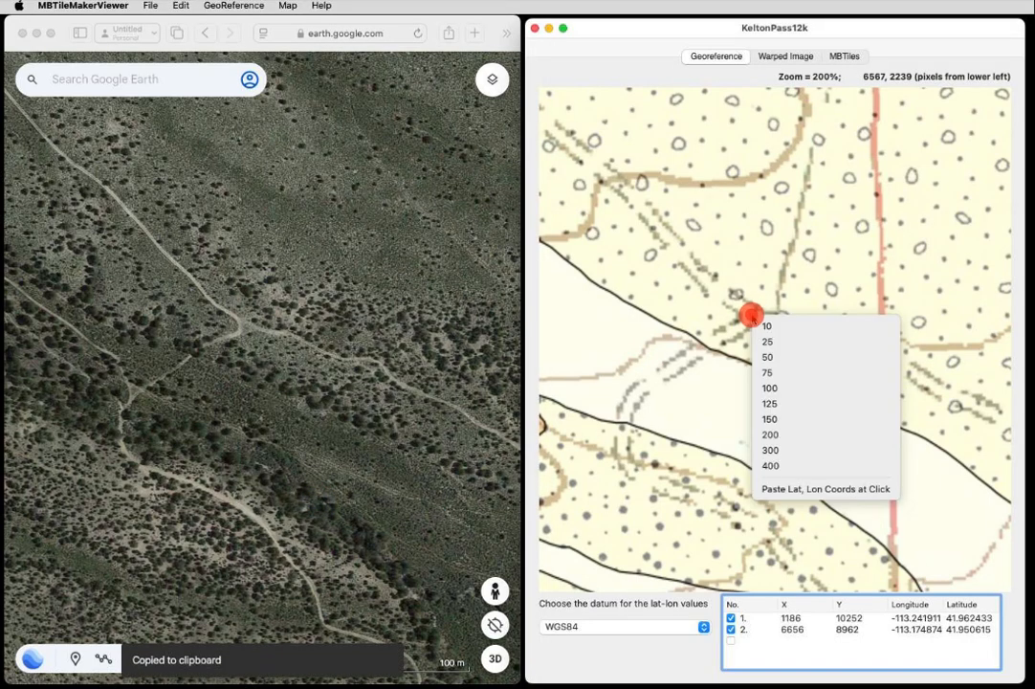
{"action": "left_click", "coordinate": [835, 490]}
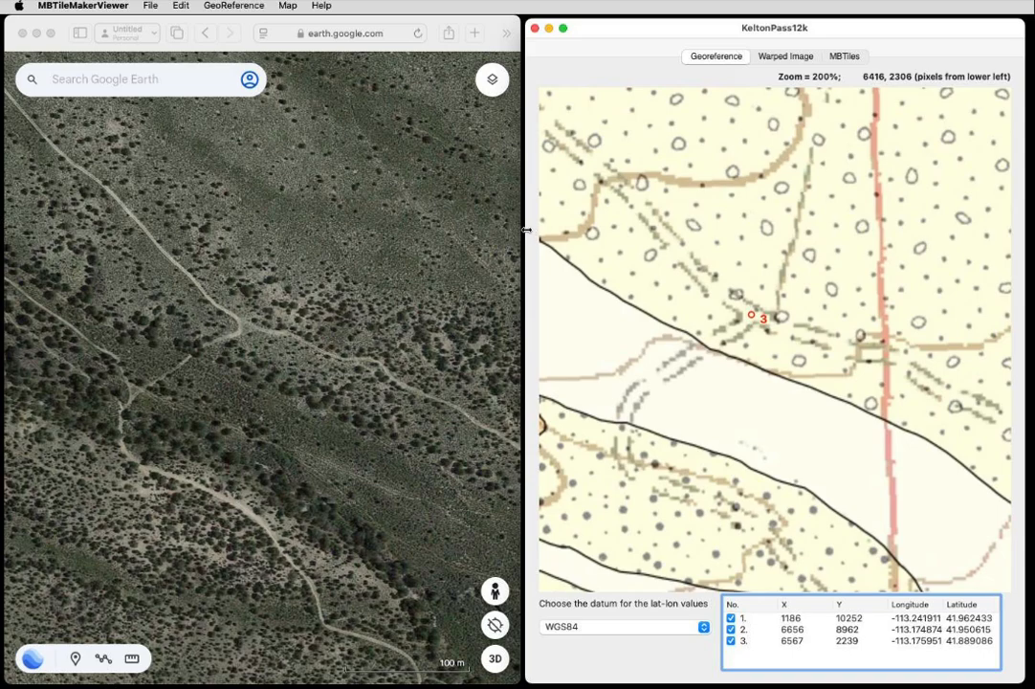
- Widen the MBTileMakerViewer window across the full screen to show more of the map around control point 3
{"action": "left_click_drag", "start_coordinate": [526, 231], "coordinate": [7, 219]}
{"action": "scroll", "coordinate": [507, 340], "scroll_direction": "down", "scroll_amount": 10}
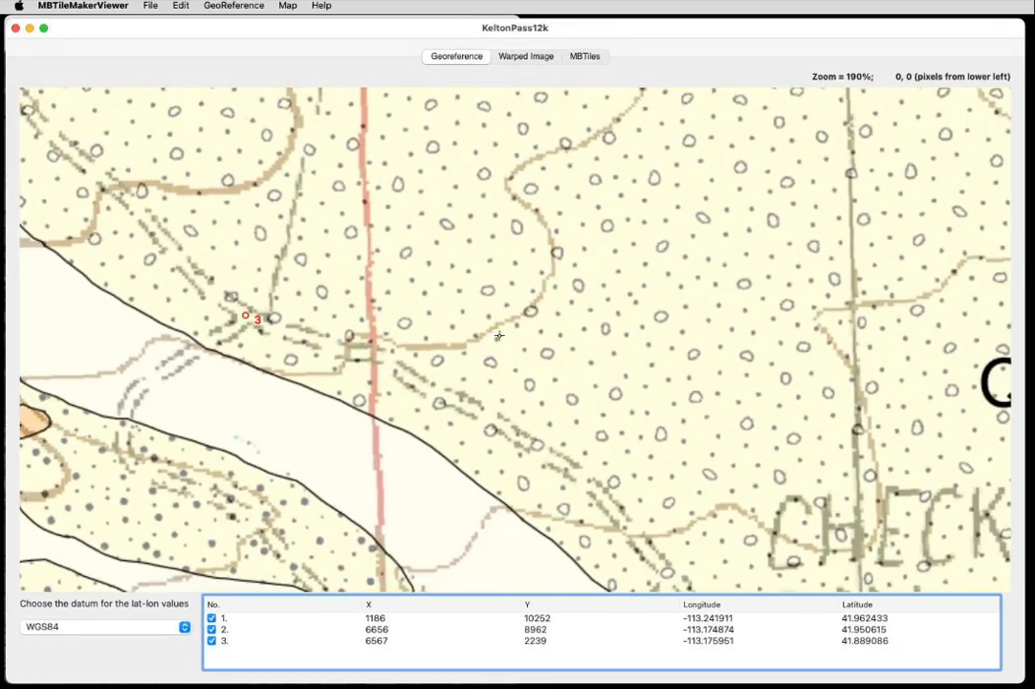
{"action": "scroll", "coordinate": [506, 340], "scroll_direction": "down", "scroll_amount": 5}
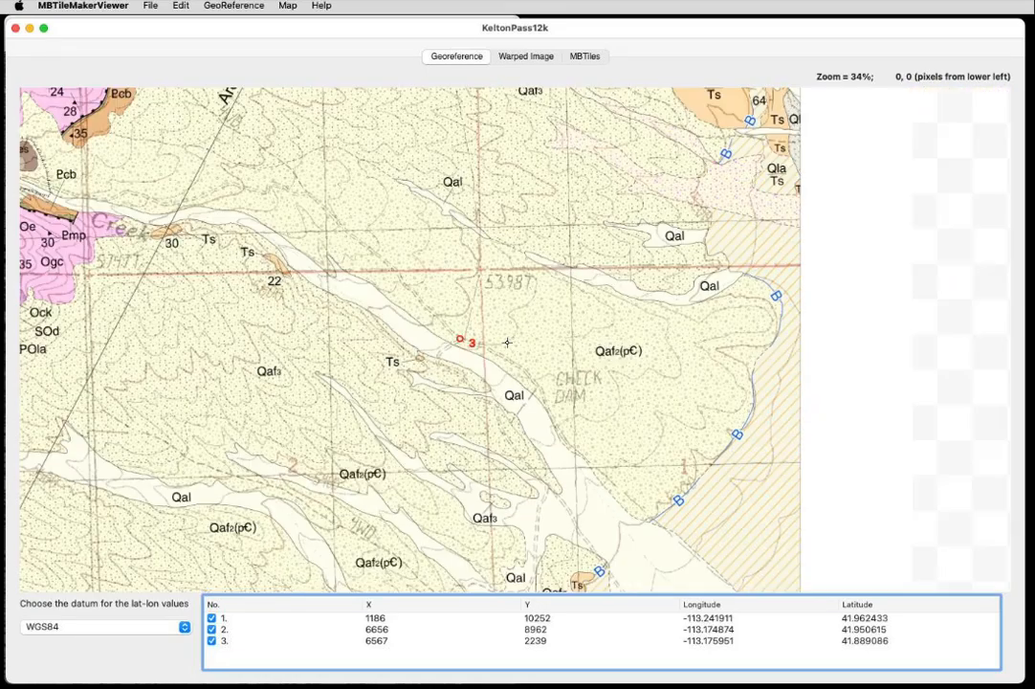
- Warp the geologic map to Spherical Mercator using the three control points
{"action": "left_click", "coordinate": [222, 8]}
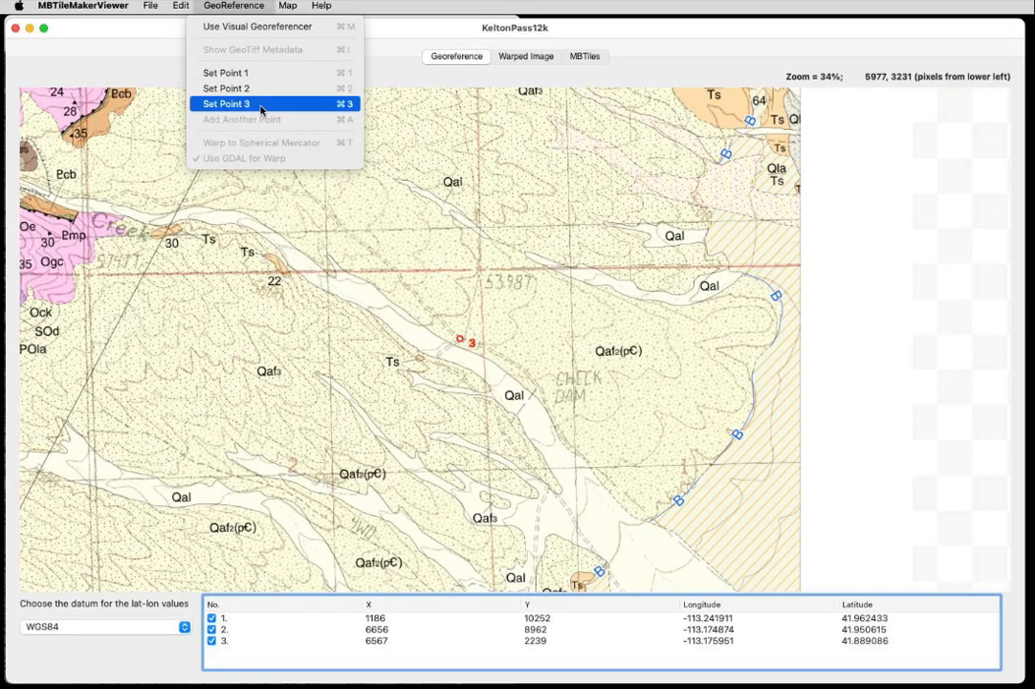
{"action": "key", "text": "Escape"}
{"action": "left_click", "coordinate": [377, 259]}
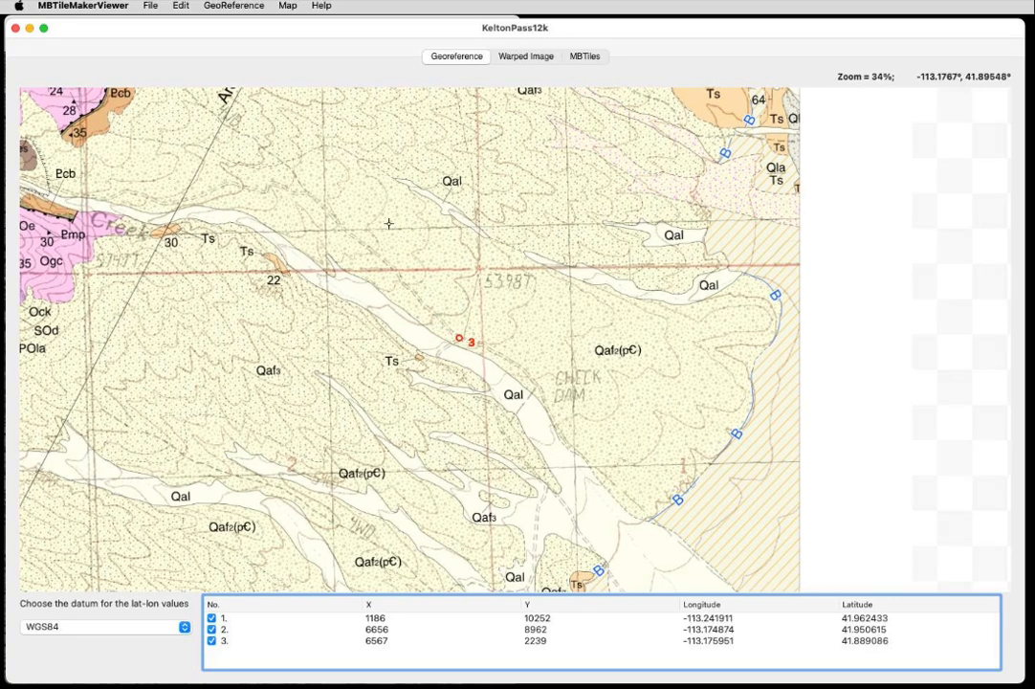
{"action": "left_click_drag", "start_coordinate": [364, 254], "coordinate": [522, 340]}
{"action": "left_click", "coordinate": [212, 7]}
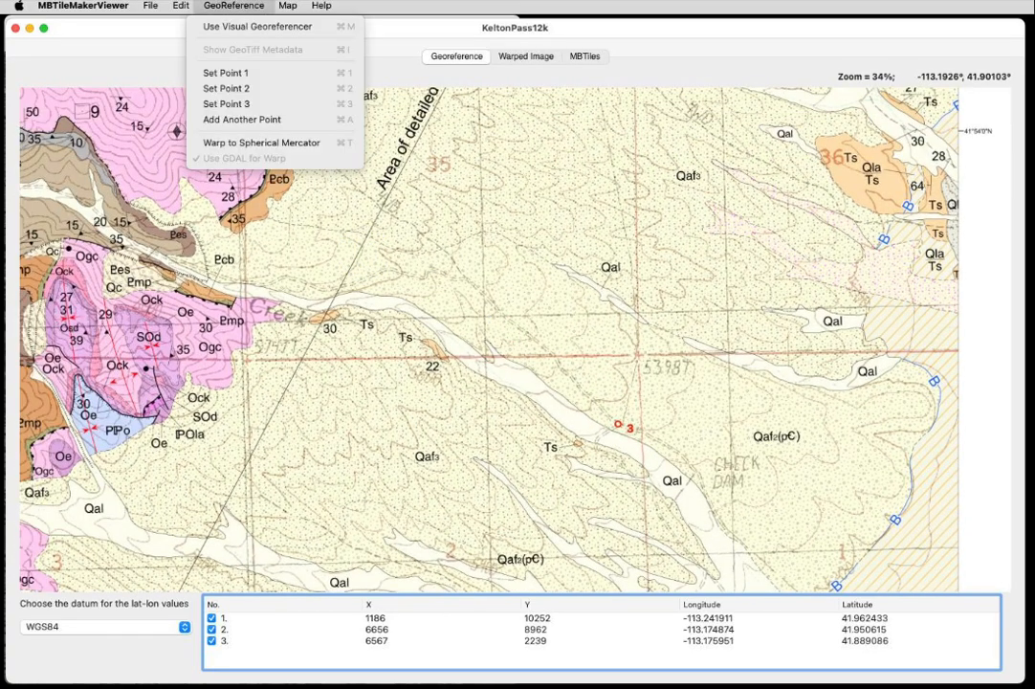
{"action": "left_click", "coordinate": [271, 143]}
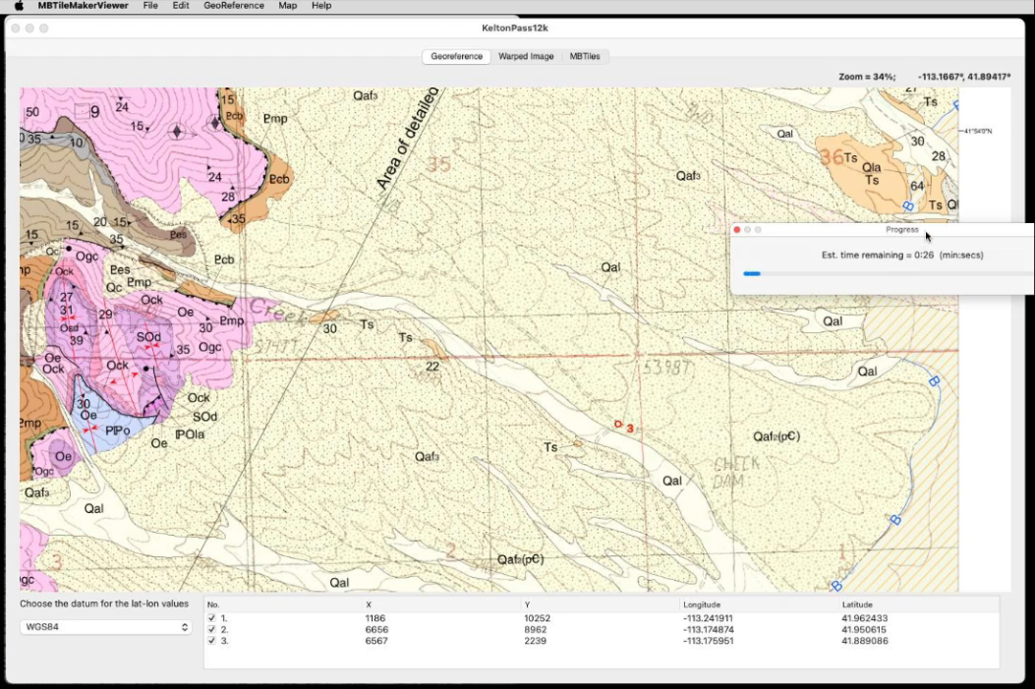
{"action": "left_click_drag", "start_coordinate": [924, 231], "coordinate": [720, 239]}
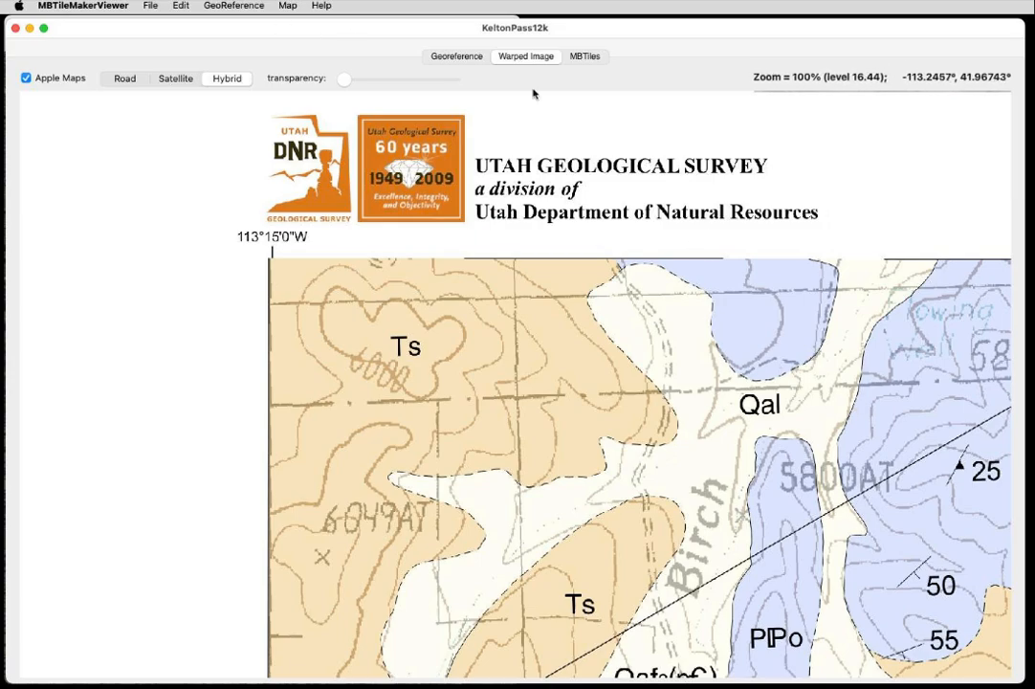
- Make the warped map semi-transparent over the Apple Maps hybrid imagery and check its alignment from Birch Creek to Duffy Creek
{"action": "left_click_drag", "start_coordinate": [340, 80], "coordinate": [415, 82]}
{"action": "scroll", "coordinate": [728, 419], "scroll_direction": "right", "scroll_amount": 15}
{"action": "scroll", "coordinate": [727, 420], "scroll_direction": "down", "scroll_amount": 10}
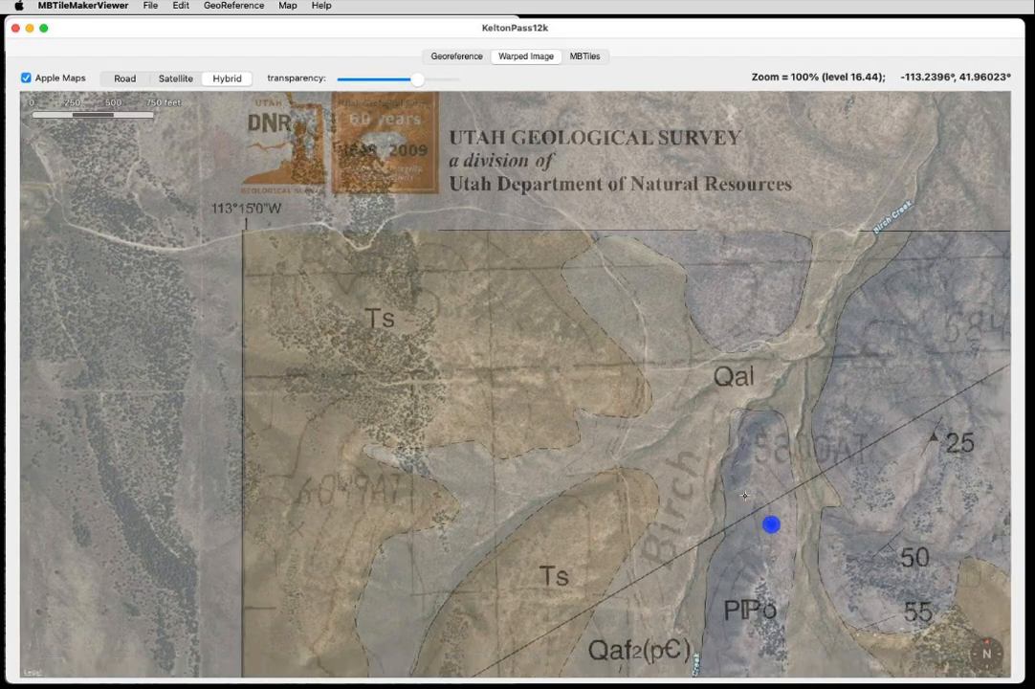
{"action": "scroll", "coordinate": [611, 435], "scroll_direction": "down", "scroll_amount": 5}
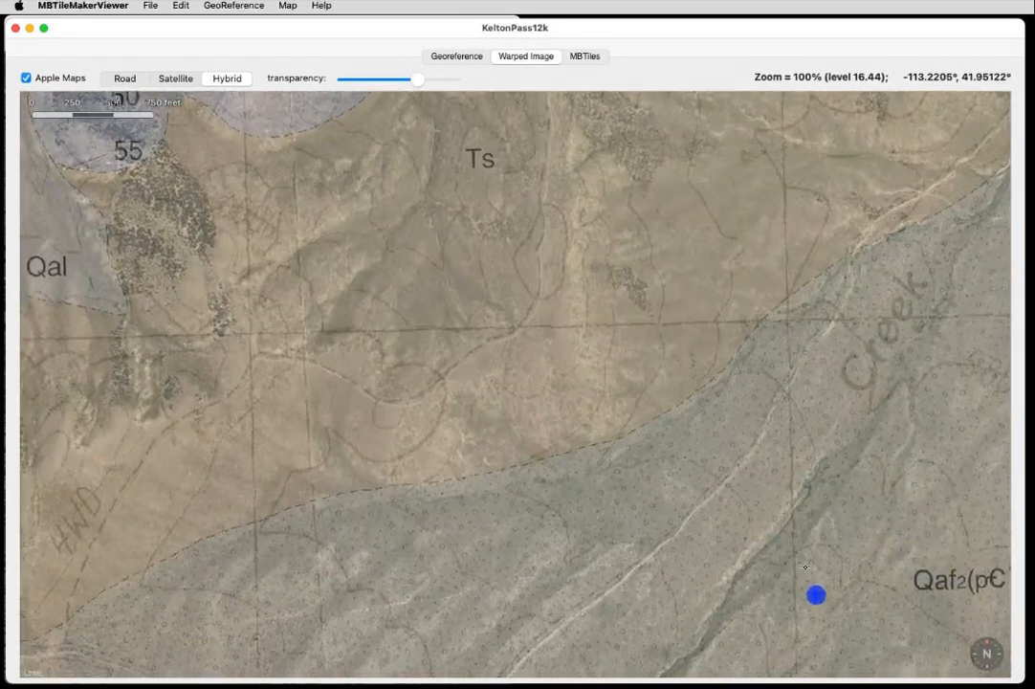
{"action": "scroll", "coordinate": [648, 394], "scroll_direction": "right", "scroll_amount": 15}
{"action": "scroll", "coordinate": [649, 394], "scroll_direction": "up", "scroll_amount": 5}
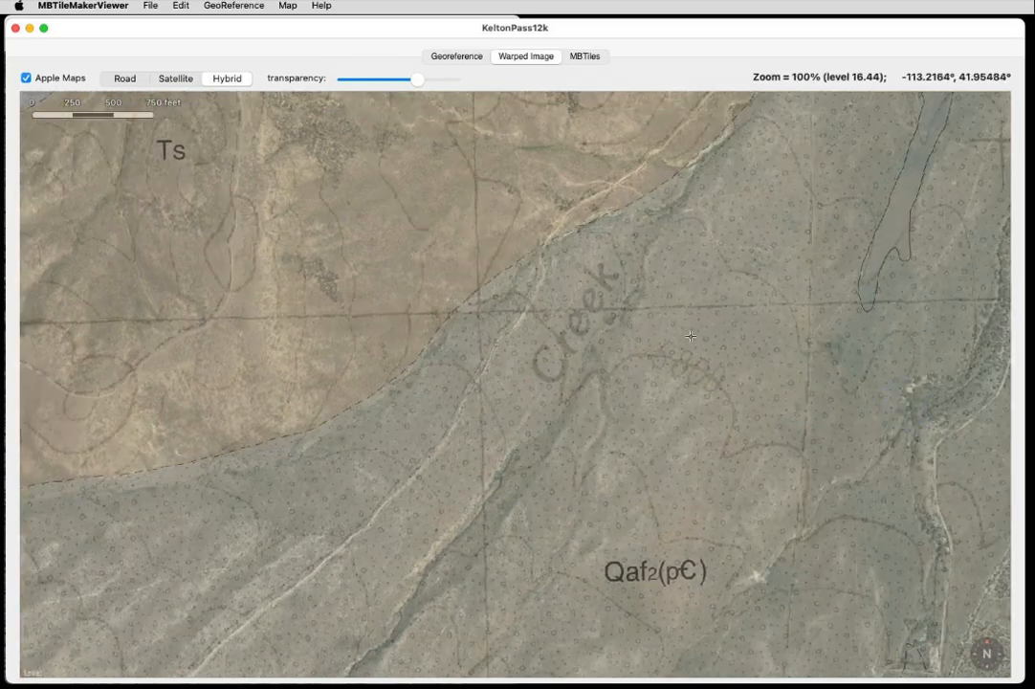
{"action": "scroll", "coordinate": [591, 354], "scroll_direction": "right", "scroll_amount": 15}
{"action": "scroll", "coordinate": [591, 354], "scroll_direction": "up", "scroll_amount": 4}
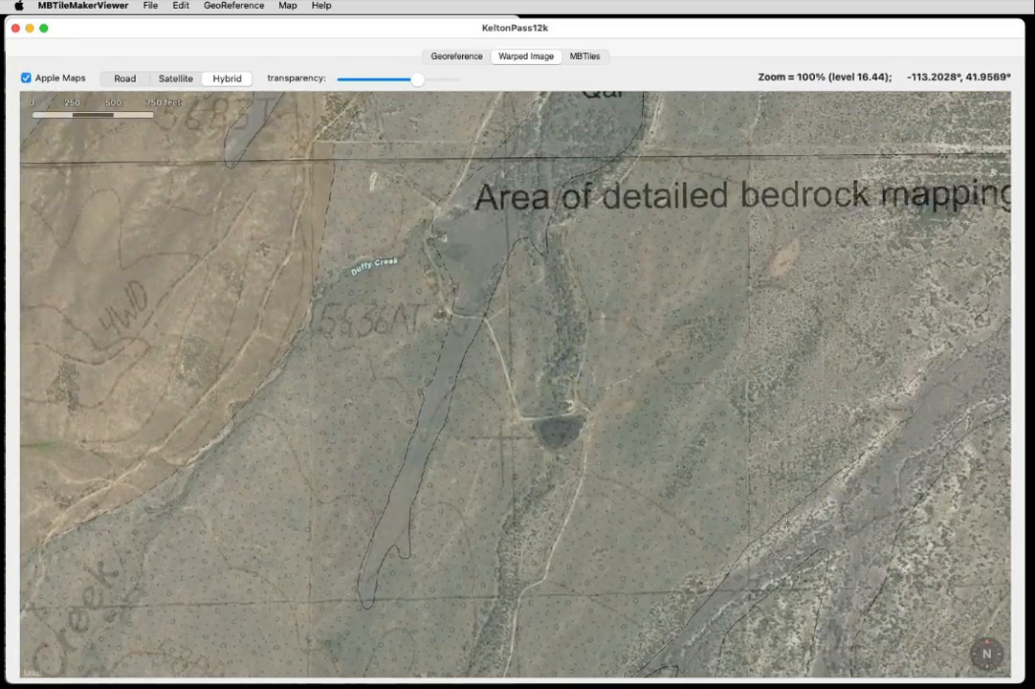
- Examine the overlay's alignment with the imagery around Cedar Spring, reducing the warped map's transparency slightly
{"action": "scroll", "coordinate": [791, 523], "scroll_direction": "down", "scroll_amount": 8}
{"action": "scroll", "coordinate": [795, 507], "scroll_direction": "right", "scroll_amount": 15}
{"action": "scroll", "coordinate": [796, 508], "scroll_direction": "down", "scroll_amount": 5}
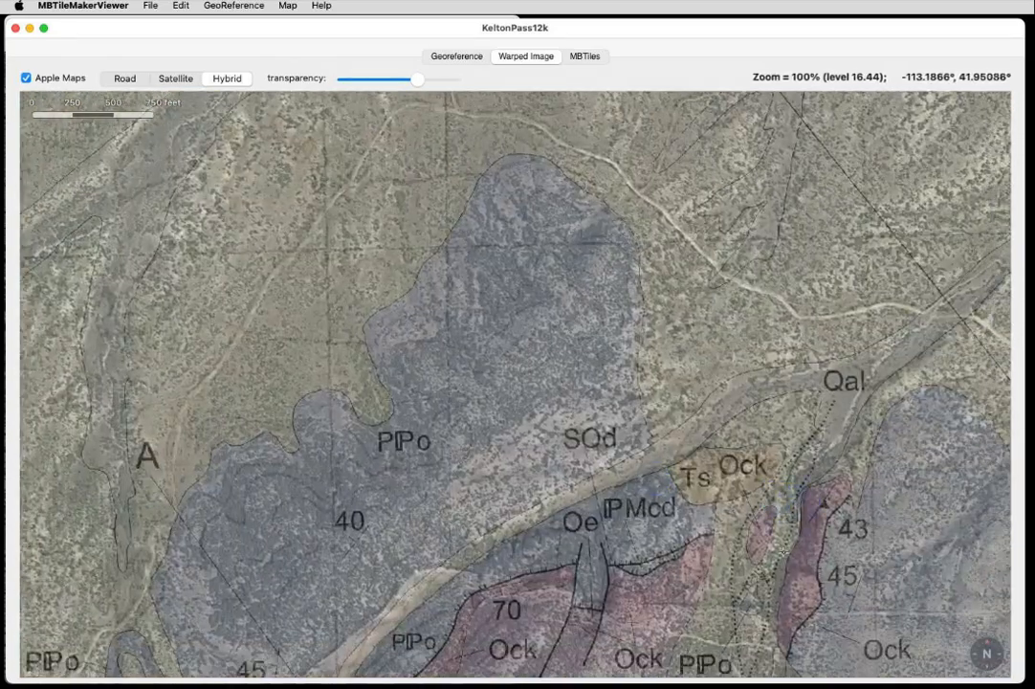
{"action": "scroll", "coordinate": [856, 503], "scroll_direction": "right", "scroll_amount": 7}
{"action": "scroll", "coordinate": [855, 503], "scroll_direction": "down", "scroll_amount": 5}
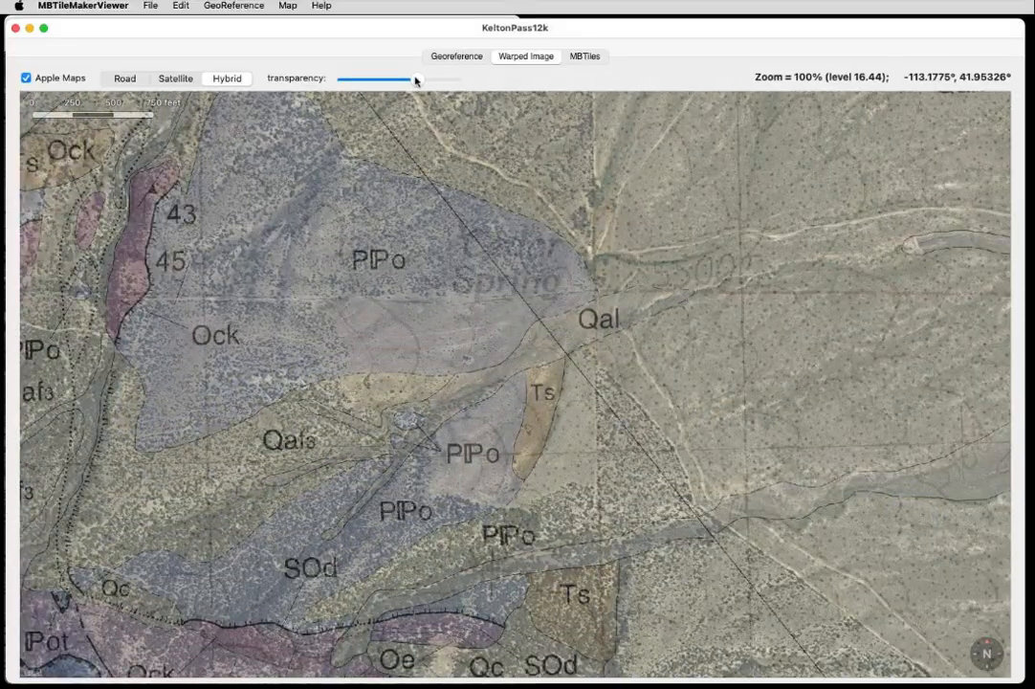
{"action": "mouse_move", "coordinate": [416, 81]}
{"action": "left_mouse_down"}
{"action": "mouse_move", "coordinate": [341, 81]}
{"action": "mouse_move", "coordinate": [429, 86]}
{"action": "mouse_move", "coordinate": [339, 81]}
{"action": "mouse_move", "coordinate": [405, 82]}
{"action": "mouse_move", "coordinate": [381, 97]}
{"action": "mouse_move", "coordinate": [369, 88]}
{"action": "mouse_move", "coordinate": [410, 94]}
{"action": "left_mouse_up"}
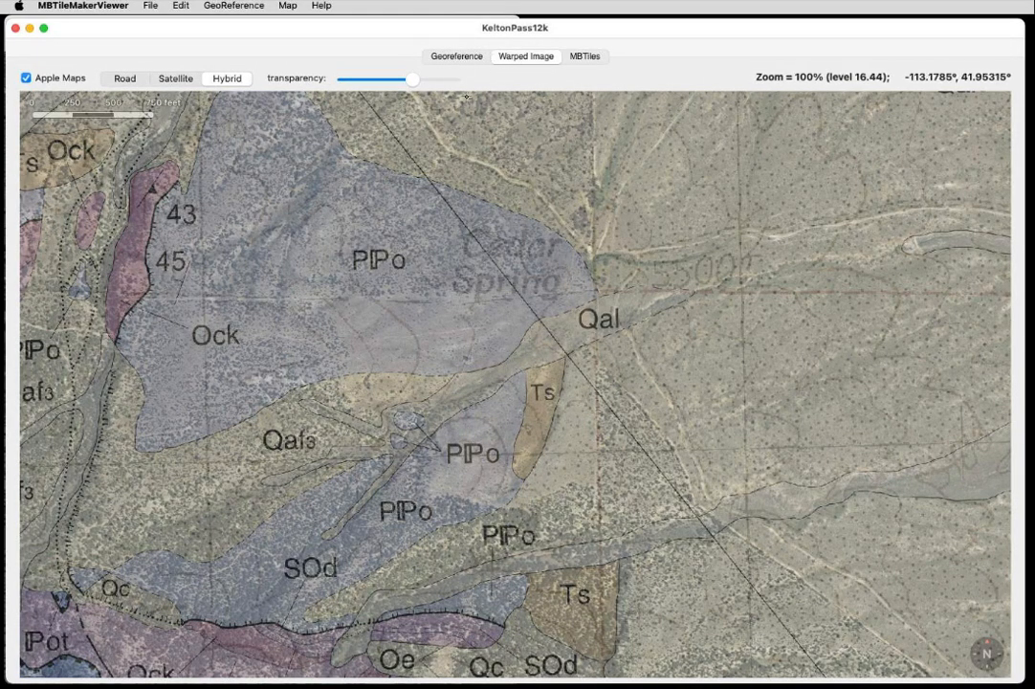
{"action": "left_click", "coordinate": [412, 80]}
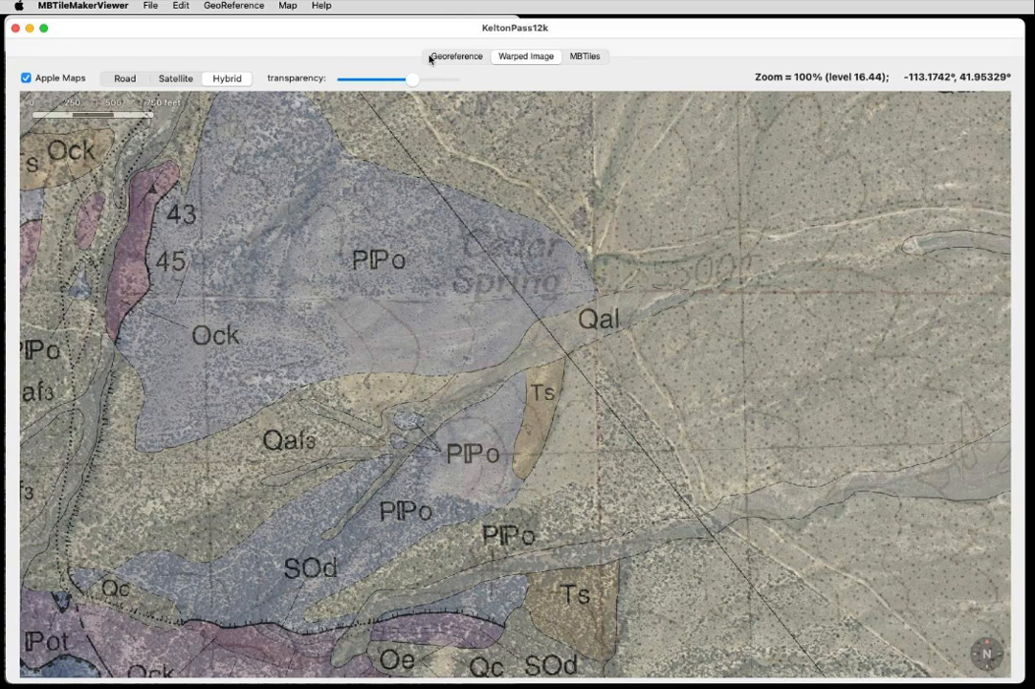
- Return to the georeferencing view and delete control points 3, 2 and 1 from the table
{"action": "left_click", "coordinate": [459, 58]}
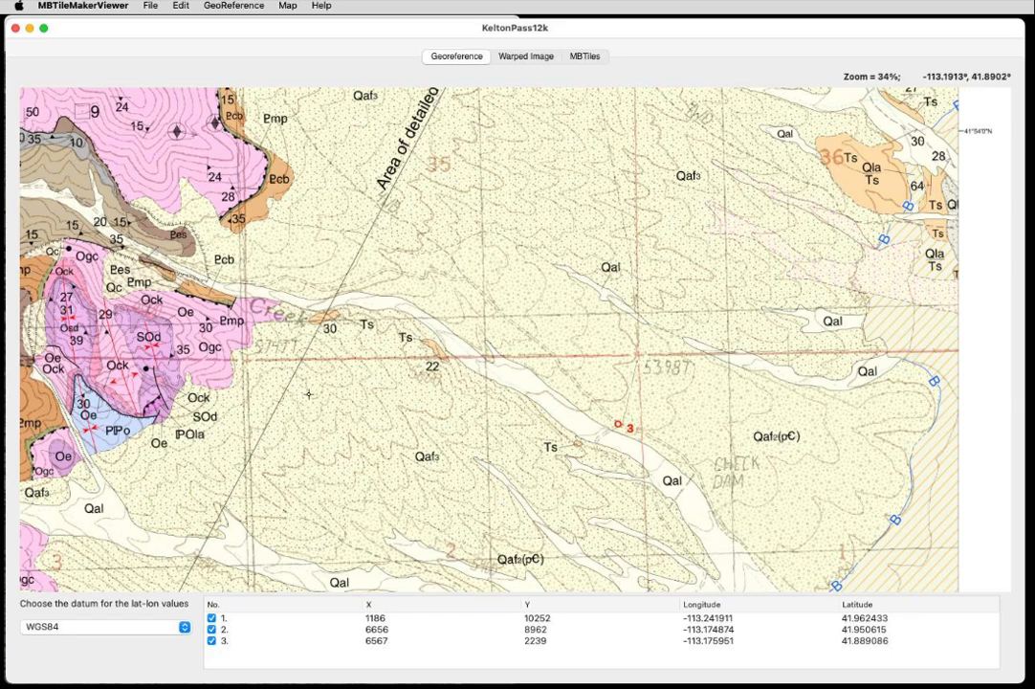
{"action": "right_click", "coordinate": [258, 645]}
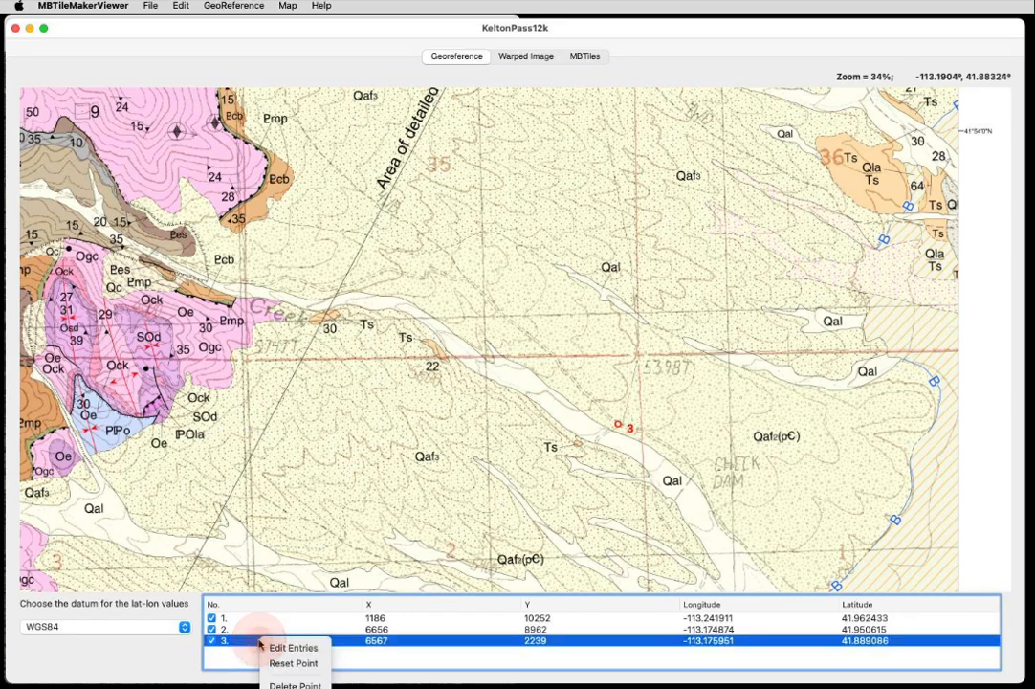
{"action": "left_click", "coordinate": [294, 686]}
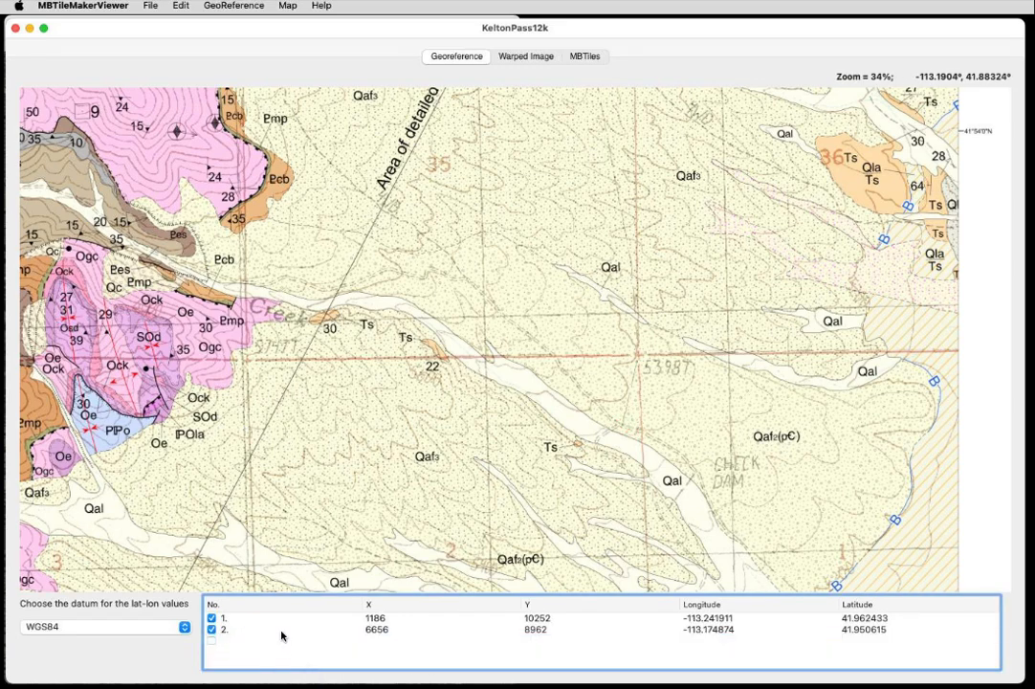
{"action": "right_click", "coordinate": [283, 629]}
{"action": "left_click", "coordinate": [314, 678]}
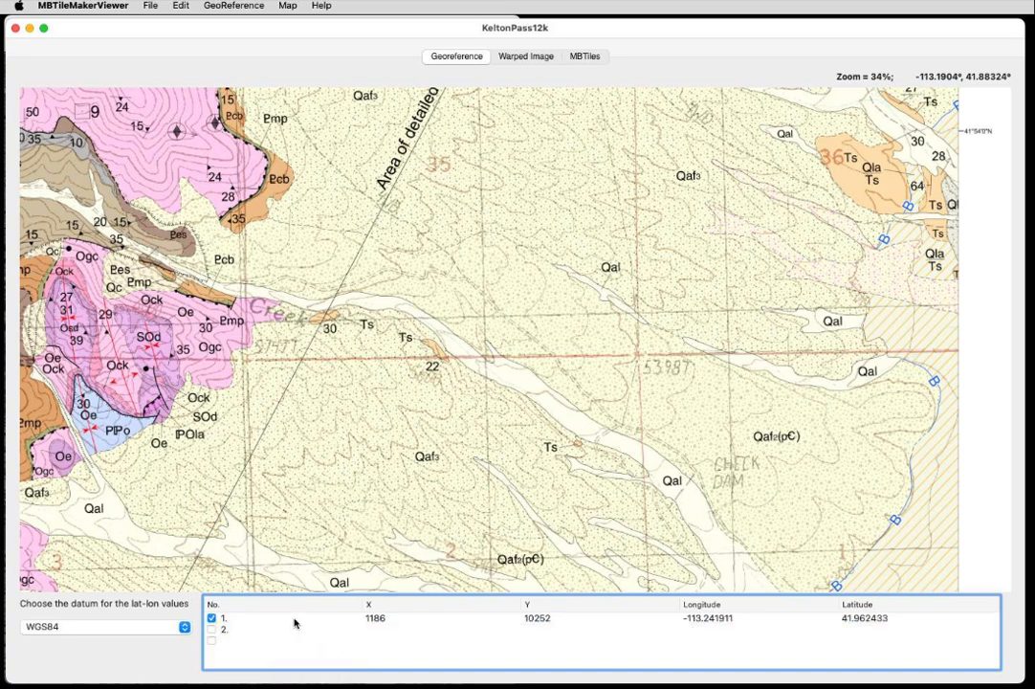
{"action": "right_click", "coordinate": [295, 622]}
{"action": "left_click", "coordinate": [324, 662]}
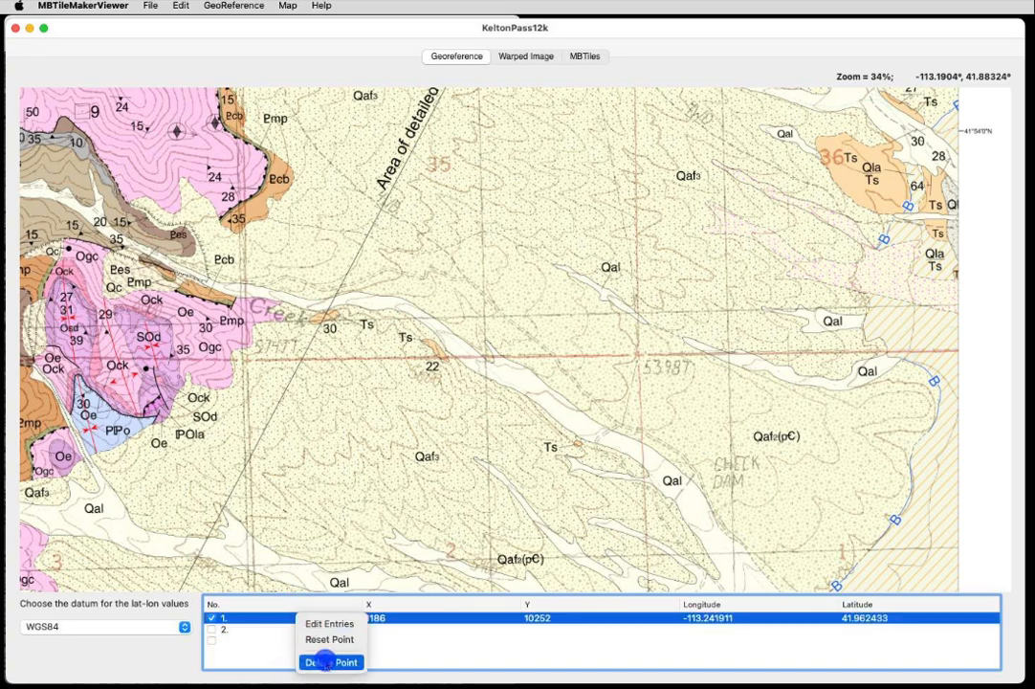
- Look over the unreferenced geologic map from its southeastern part up to its northern margin
{"action": "left_click_drag", "start_coordinate": [564, 266], "coordinate": [727, 390]}
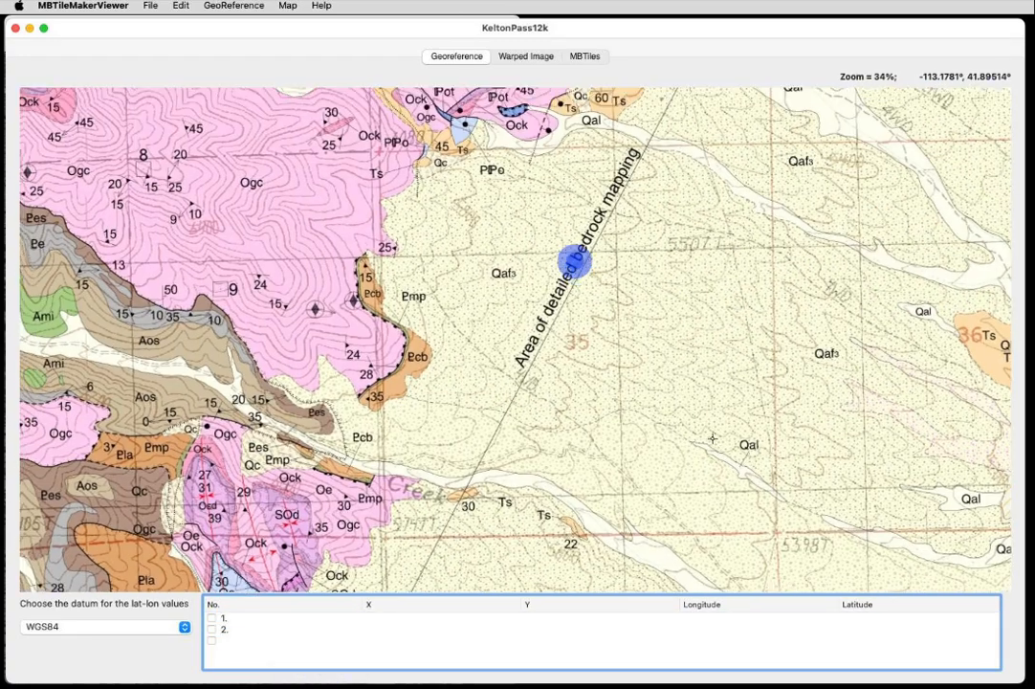
{"action": "left_click_drag", "start_coordinate": [770, 251], "coordinate": [702, 485]}
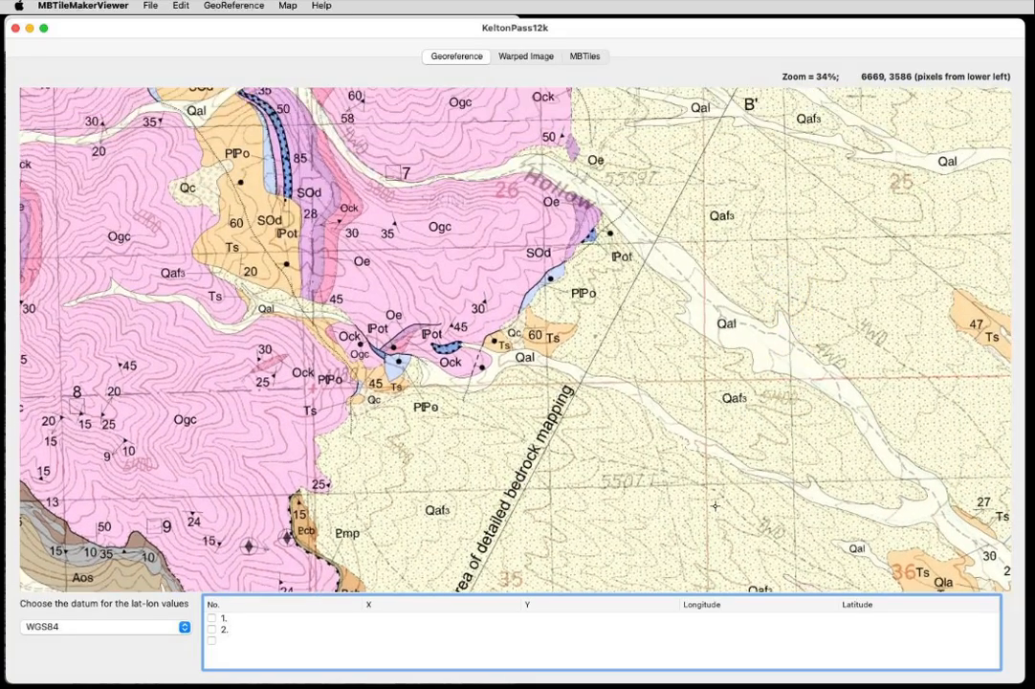
{"action": "mouse_move", "coordinate": [811, 154]}
{"action": "left_mouse_down"}
{"action": "mouse_move", "coordinate": [607, 364]}
{"action": "mouse_move", "coordinate": [833, 227]}
{"action": "mouse_move", "coordinate": [670, 402]}
{"action": "left_mouse_up"}
{"action": "mouse_move", "coordinate": [619, 168]}
{"action": "left_mouse_down"}
{"action": "mouse_move", "coordinate": [646, 244]}
{"action": "mouse_move", "coordinate": [622, 469]}
{"action": "left_mouse_up"}
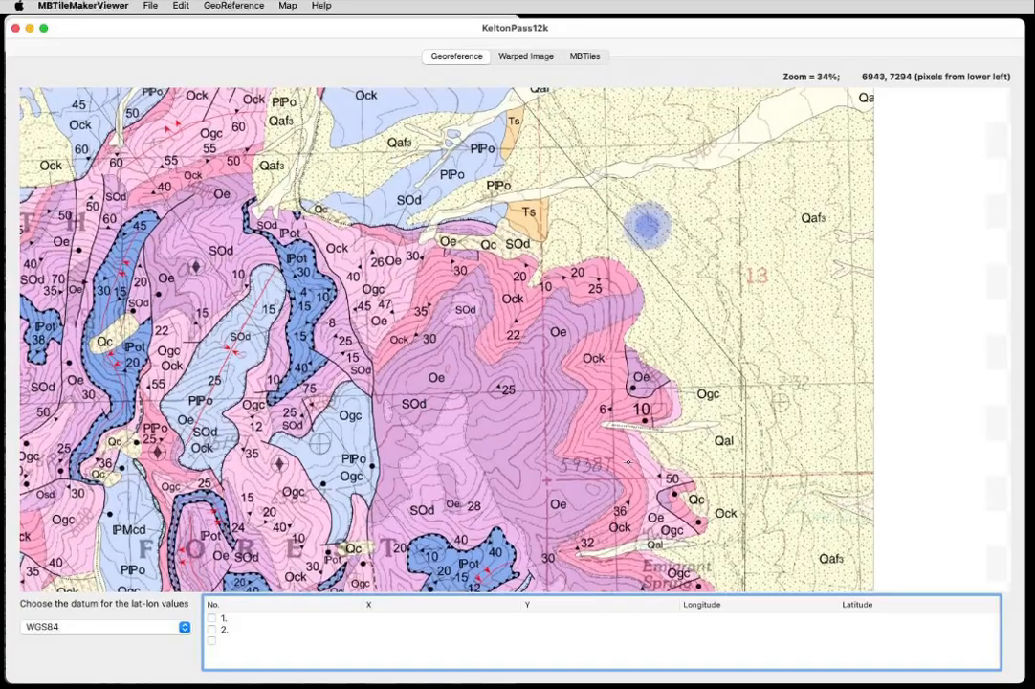
{"action": "mouse_move", "coordinate": [650, 219]}
{"action": "left_mouse_down"}
{"action": "mouse_move", "coordinate": [636, 412]}
{"action": "mouse_move", "coordinate": [617, 287]}
{"action": "left_mouse_up"}
{"action": "left_click_drag", "start_coordinate": [678, 230], "coordinate": [619, 477]}
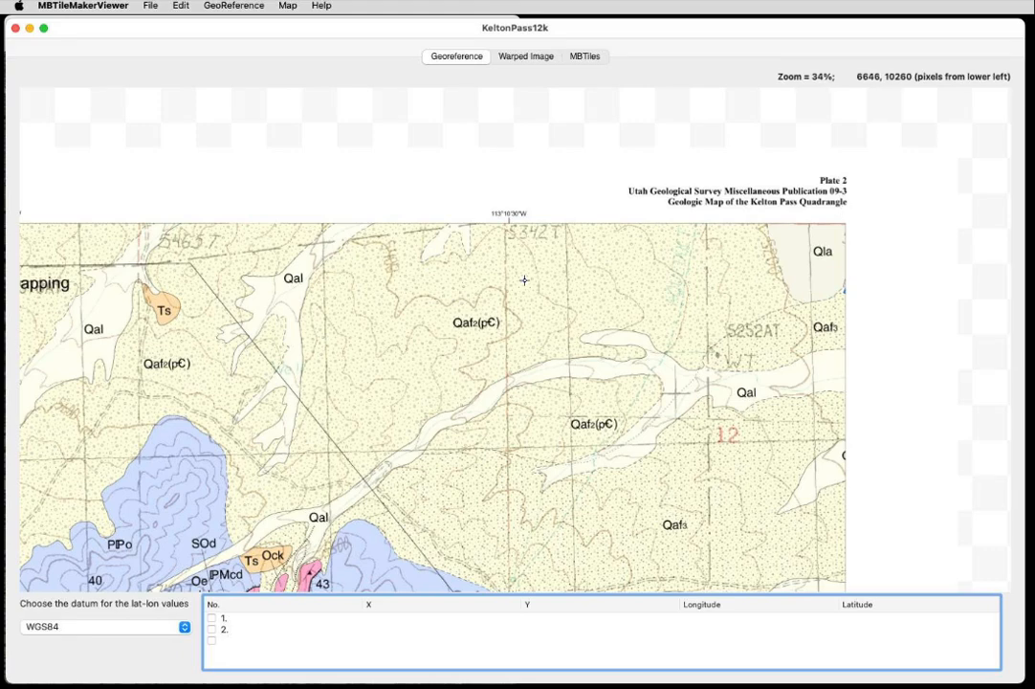
{"action": "left_click_drag", "start_coordinate": [525, 281], "coordinate": [466, 309]}
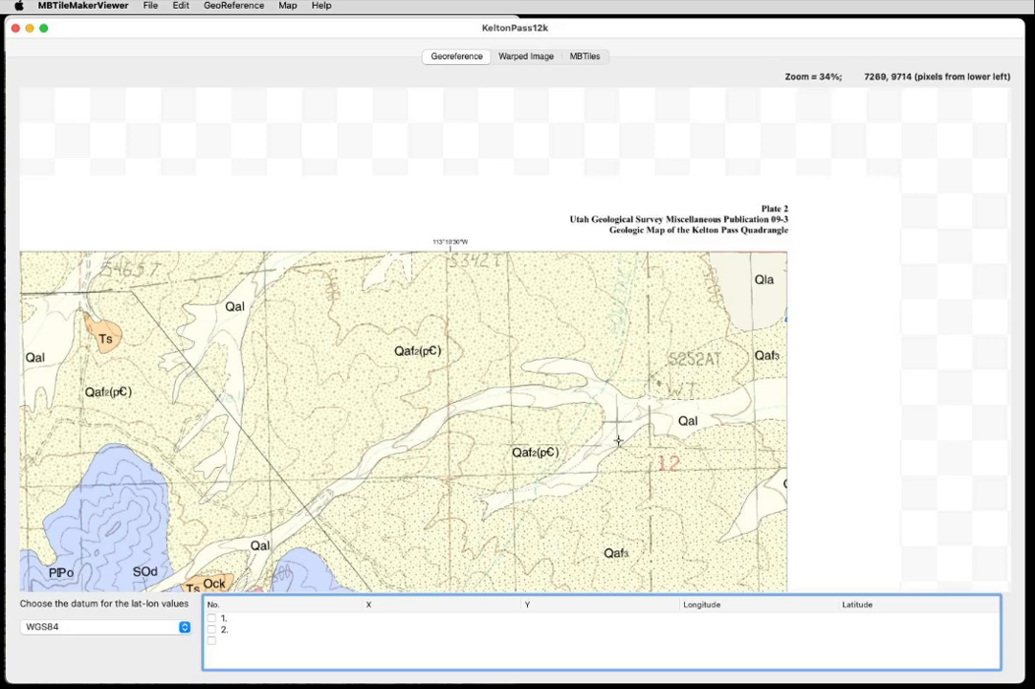
{"action": "mouse_move", "coordinate": [605, 396]}
{"action": "left_mouse_down"}
{"action": "mouse_move", "coordinate": [779, 260]}
{"action": "mouse_move", "coordinate": [796, 272]}
{"action": "left_mouse_up"}
{"action": "scroll", "coordinate": [666, 345], "scroll_direction": "down", "scroll_amount": 5}
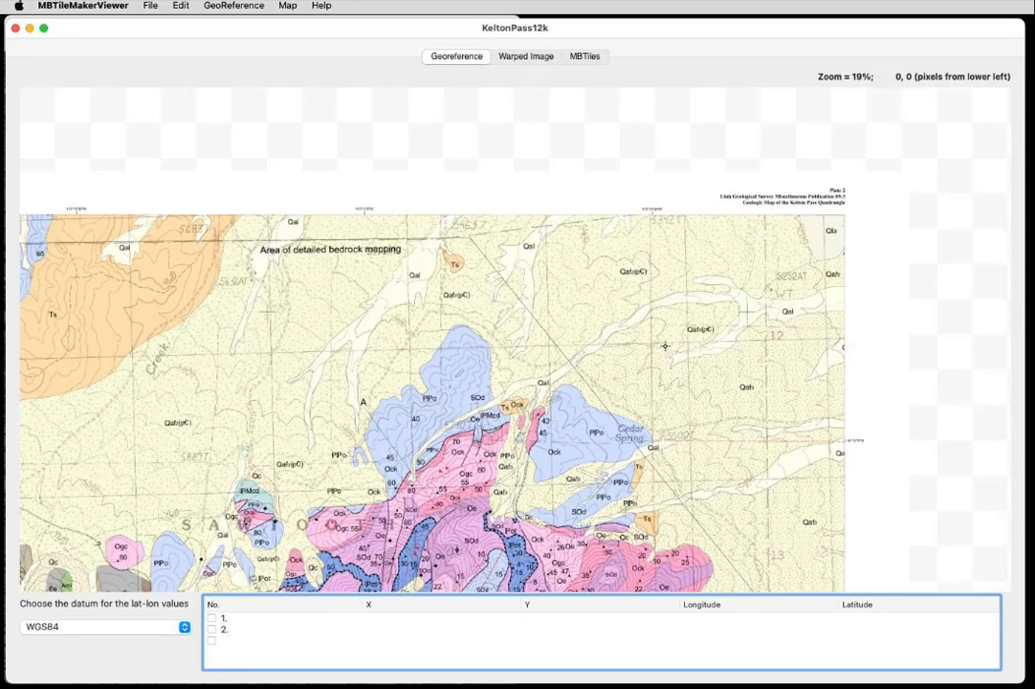
{"action": "scroll", "coordinate": [665, 345], "scroll_direction": "down", "scroll_amount": 2}
{"action": "left_click_drag", "start_coordinate": [317, 516], "coordinate": [469, 476]}
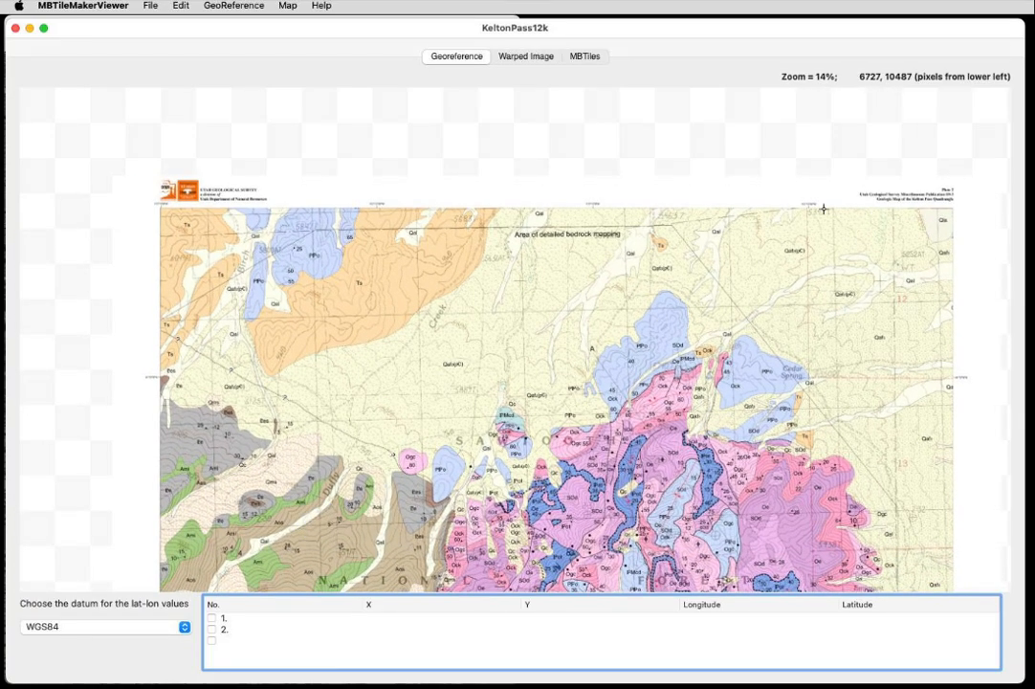
- Examine the 113°10'30"W tick on the map's northern margin and the 41°57'0"N tick on its eastern margin
{"action": "scroll", "coordinate": [823, 209], "scroll_direction": "up", "scroll_amount": 10}
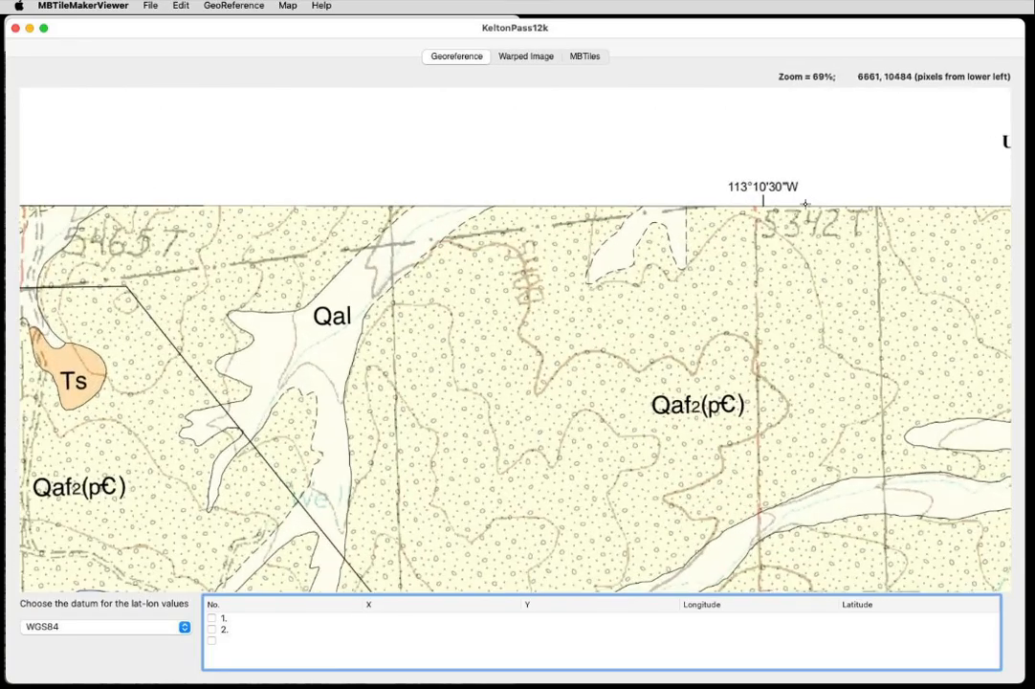
{"action": "scroll", "coordinate": [866, 403], "scroll_direction": "down", "scroll_amount": 10}
{"action": "scroll", "coordinate": [865, 403], "scroll_direction": "right", "scroll_amount": 15}
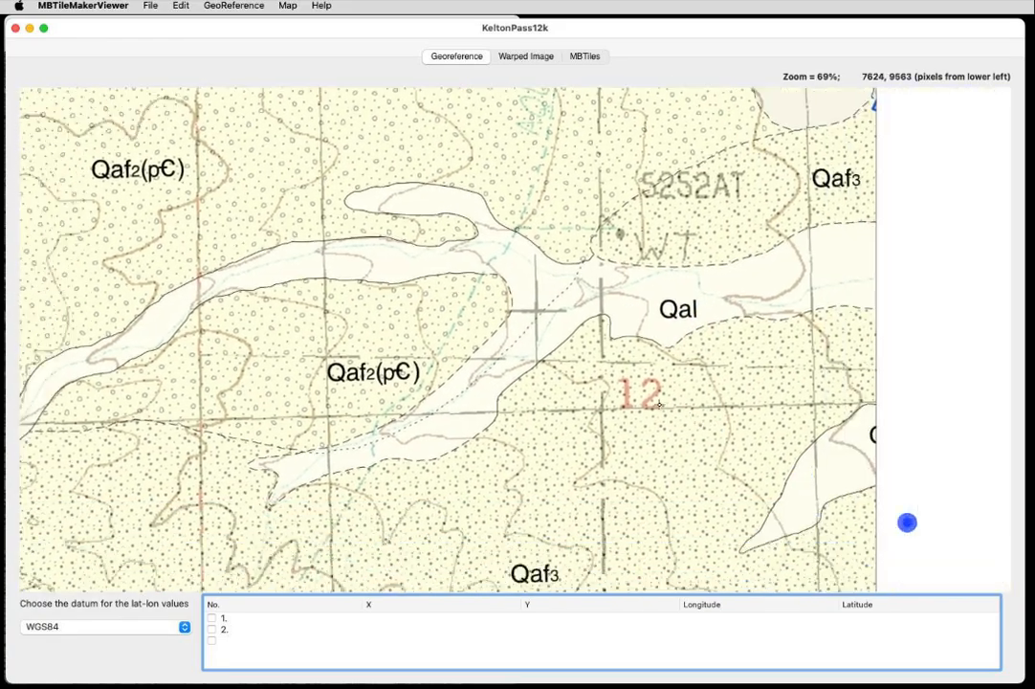
{"action": "scroll", "coordinate": [758, 430], "scroll_direction": "down", "scroll_amount": 3}
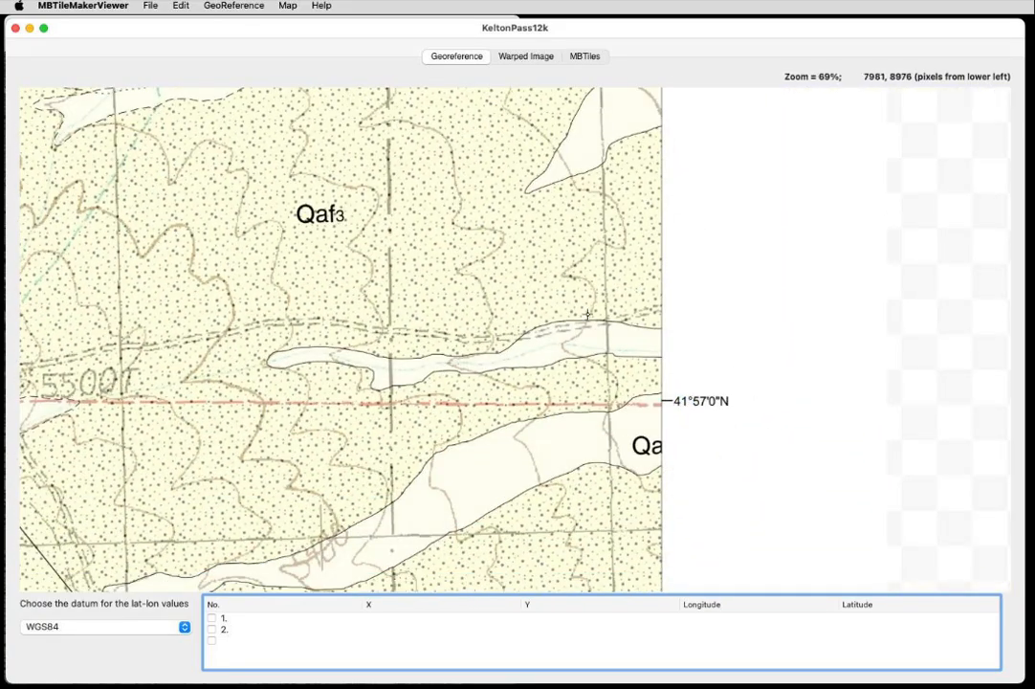
{"action": "left_click_drag", "start_coordinate": [229, 209], "coordinate": [789, 327]}
{"action": "scroll", "coordinate": [789, 326], "scroll_direction": "down", "scroll_amount": 5}
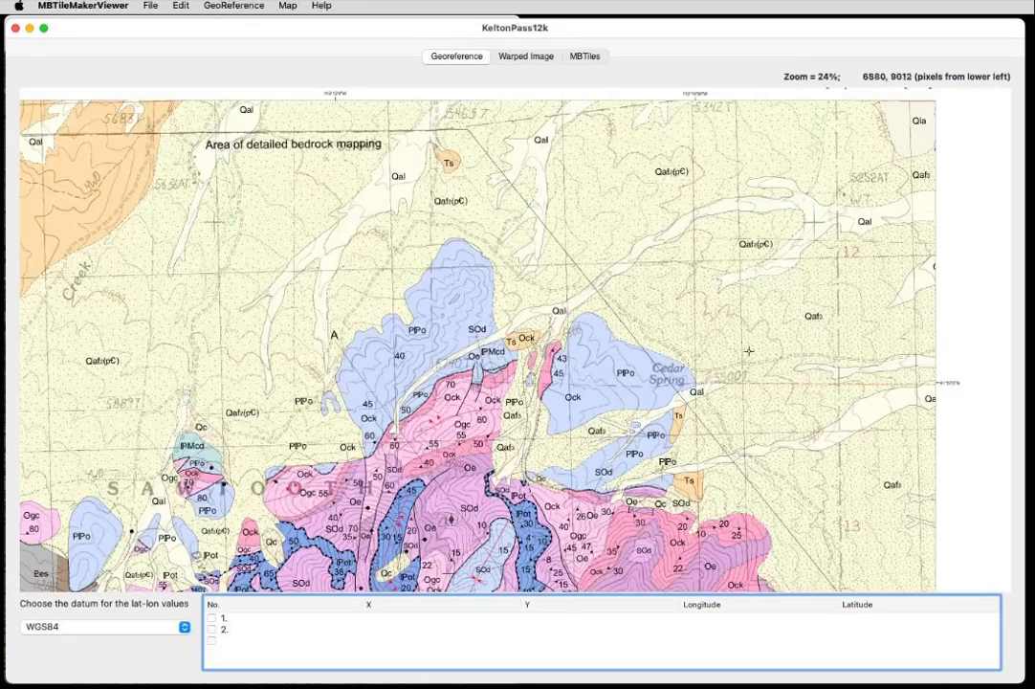
- Add a horizontal guide line across the map between the western and eastern 41°57'0"N ticks
{"action": "left_click_drag", "start_coordinate": [614, 425], "coordinate": [684, 414]}
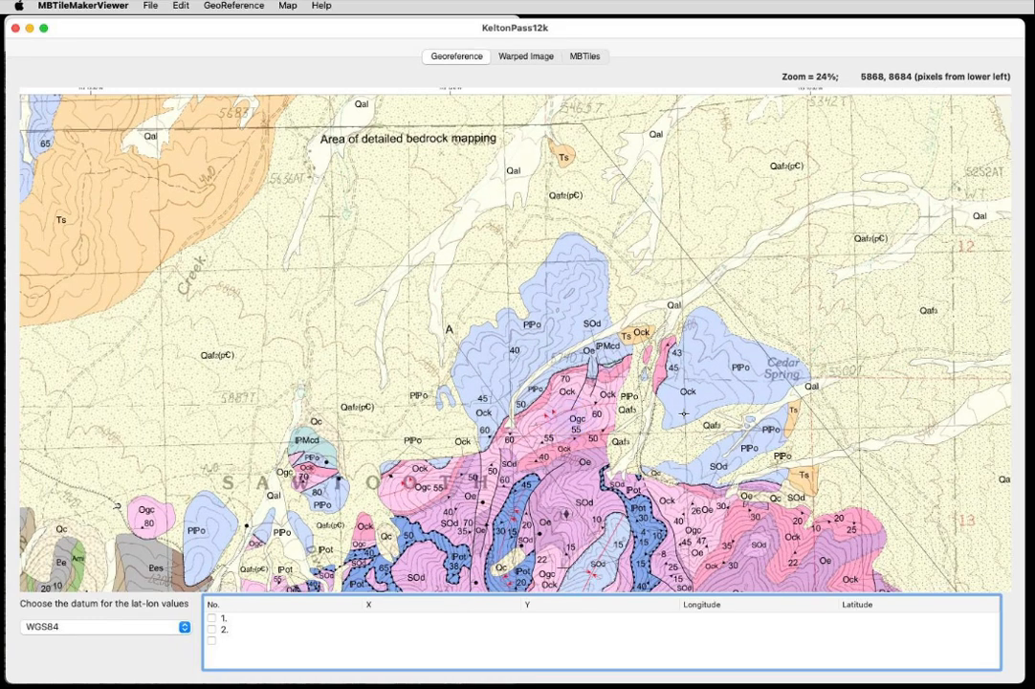
{"action": "scroll", "coordinate": [684, 413], "scroll_direction": "down", "scroll_amount": 5}
{"action": "scroll", "coordinate": [684, 413], "scroll_direction": "up", "scroll_amount": 5}
{"action": "scroll", "coordinate": [684, 414], "scroll_direction": "down", "scroll_amount": 3}
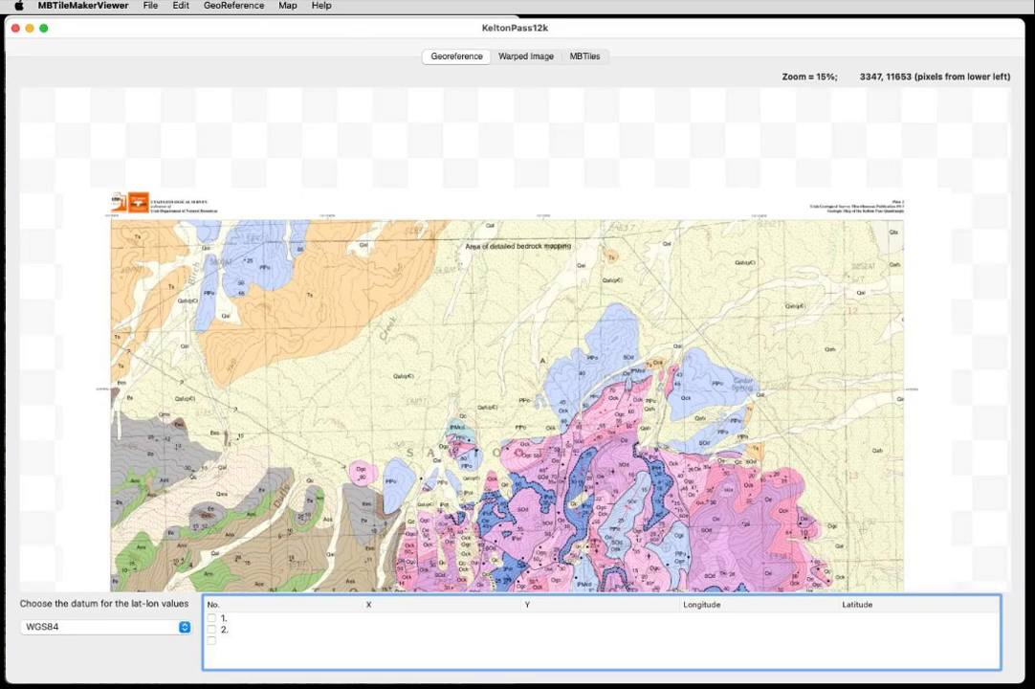
{"action": "left_click", "coordinate": [287, 5]}
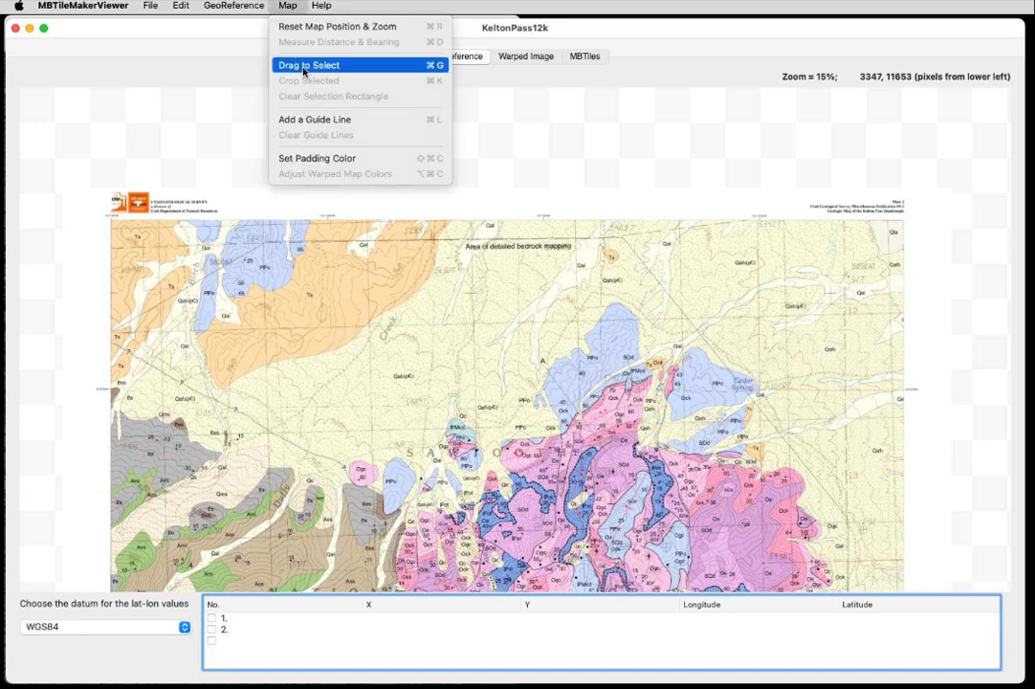
{"action": "left_click", "coordinate": [287, 118]}
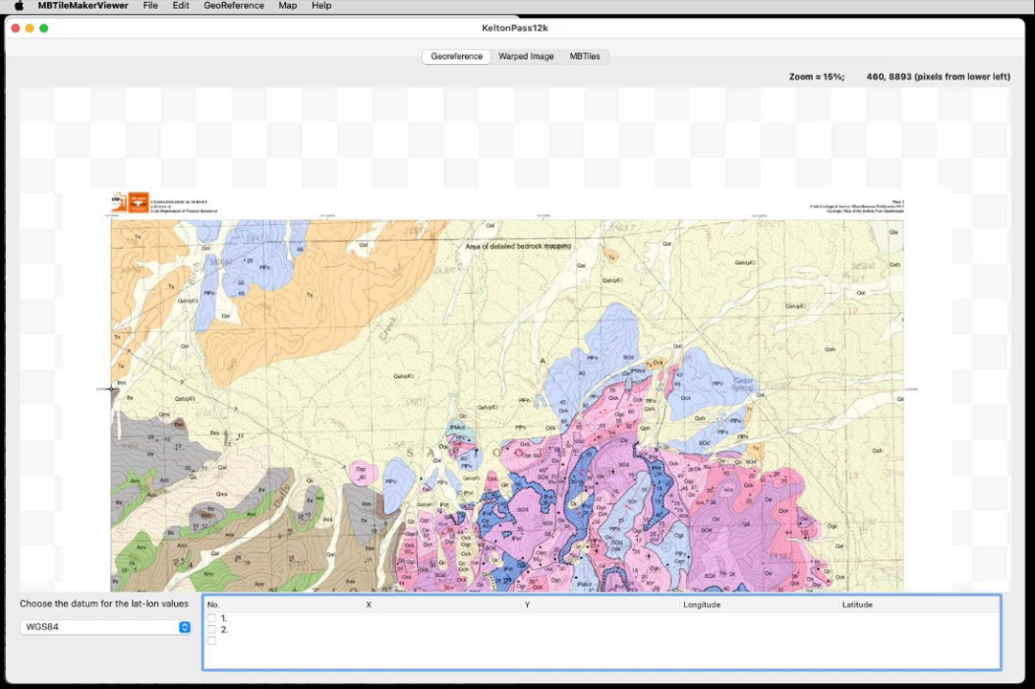
{"action": "left_click_drag", "start_coordinate": [112, 389], "coordinate": [907, 390]}
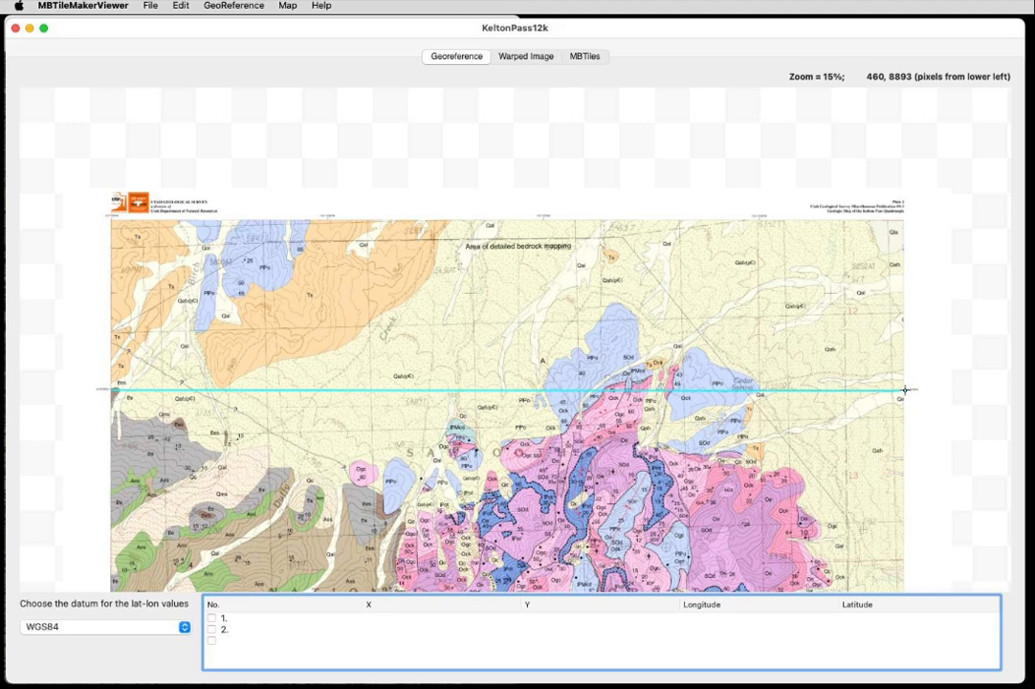
{"action": "left_click_drag", "start_coordinate": [905, 389], "coordinate": [906, 389]}
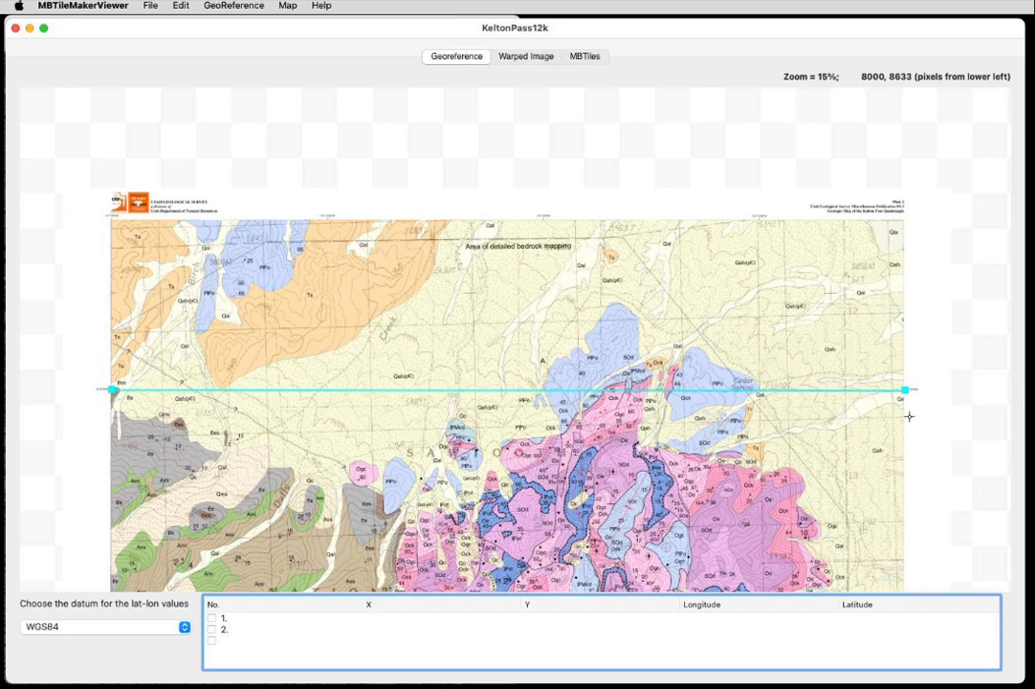
- Align the horizontal guide line with both 41°57'0"N ticks, extending its ends past the labels in the map margins
{"action": "scroll", "coordinate": [909, 416], "scroll_direction": "up", "scroll_amount": 5}
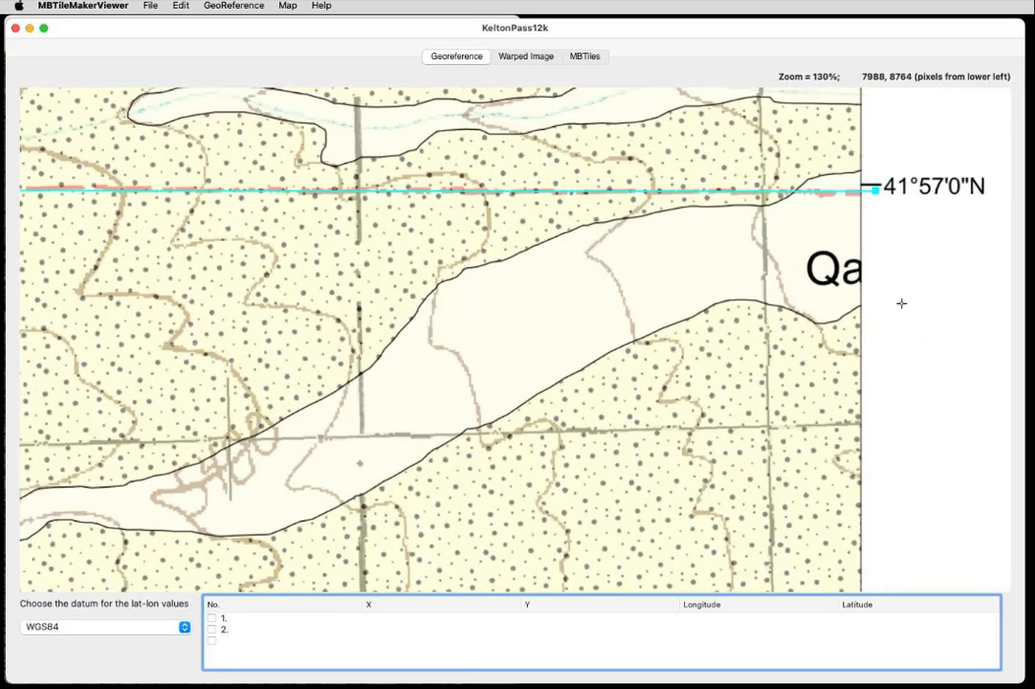
{"action": "left_click_drag", "start_coordinate": [876, 189], "coordinate": [959, 183]}
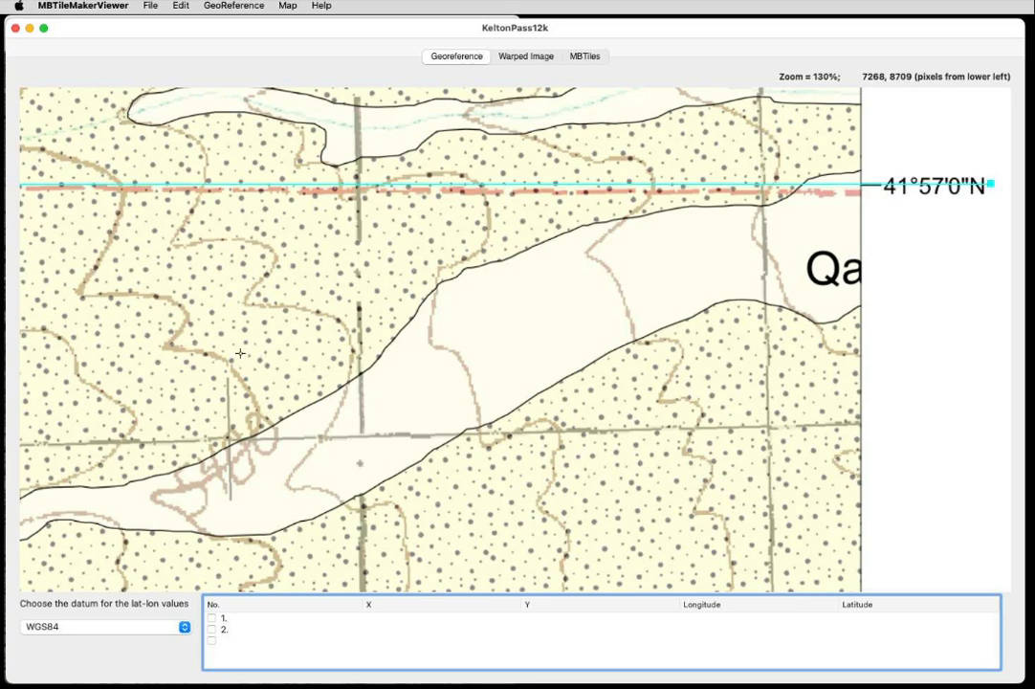
{"action": "scroll", "coordinate": [240, 354], "scroll_direction": "down", "scroll_amount": 5}
{"action": "left_click_drag", "start_coordinate": [128, 375], "coordinate": [575, 328]}
{"action": "scroll", "coordinate": [457, 320], "scroll_direction": "up", "scroll_amount": 2}
{"action": "scroll", "coordinate": [458, 319], "scroll_direction": "up", "scroll_amount": 3}
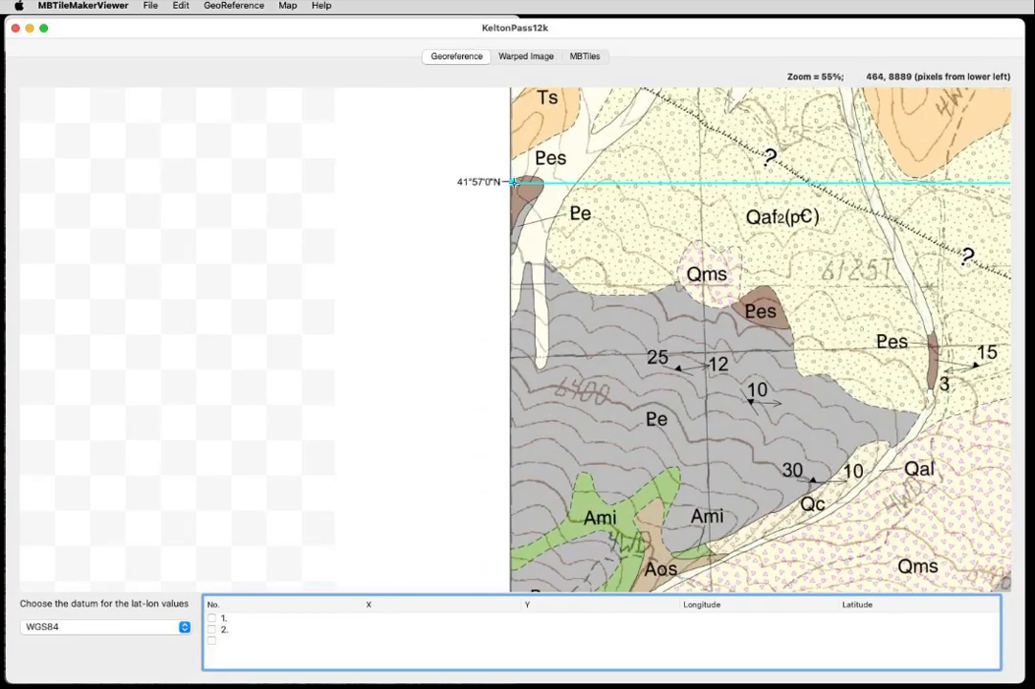
{"action": "left_click_drag", "start_coordinate": [512, 181], "coordinate": [444, 181]}
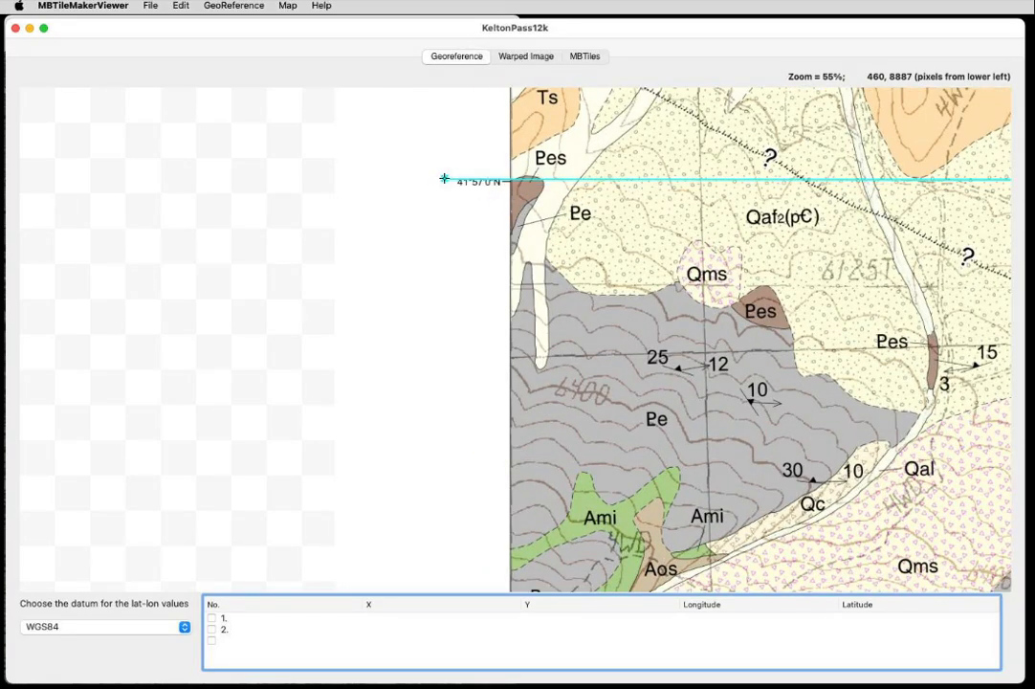
- Add a vertical guide line from the northern 113°10'30"W tick down toward the map's southern edge
{"action": "left_click_drag", "start_coordinate": [814, 393], "coordinate": [333, 434]}
{"action": "scroll", "coordinate": [586, 412], "scroll_direction": "down", "scroll_amount": 5}
{"action": "left_click_drag", "start_coordinate": [745, 462], "coordinate": [364, 266]}
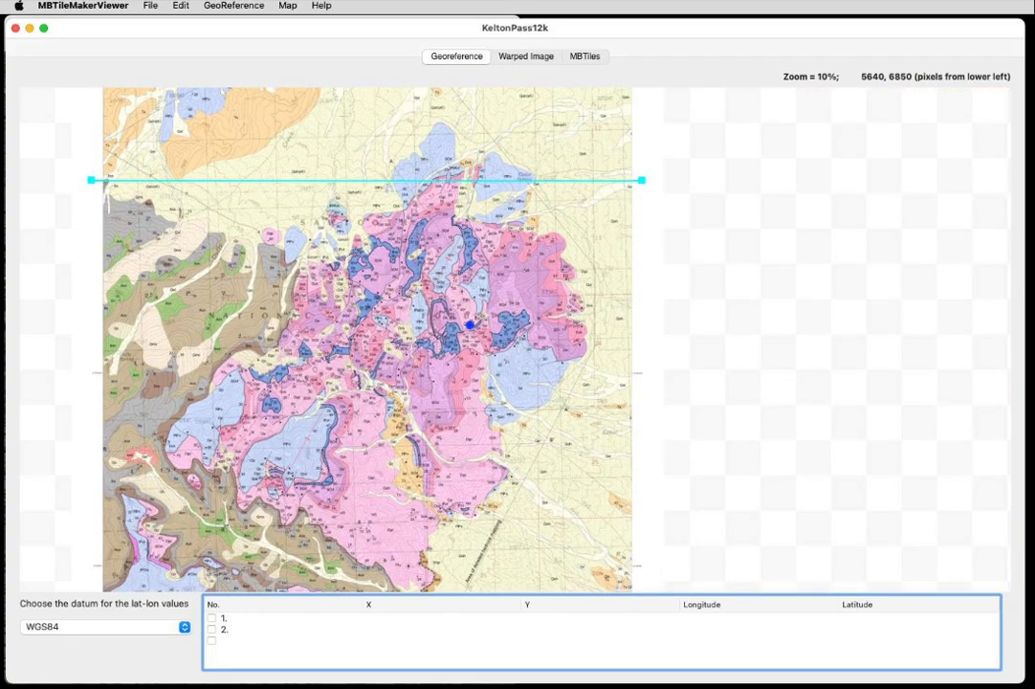
{"action": "left_click_drag", "start_coordinate": [471, 322], "coordinate": [501, 362]}
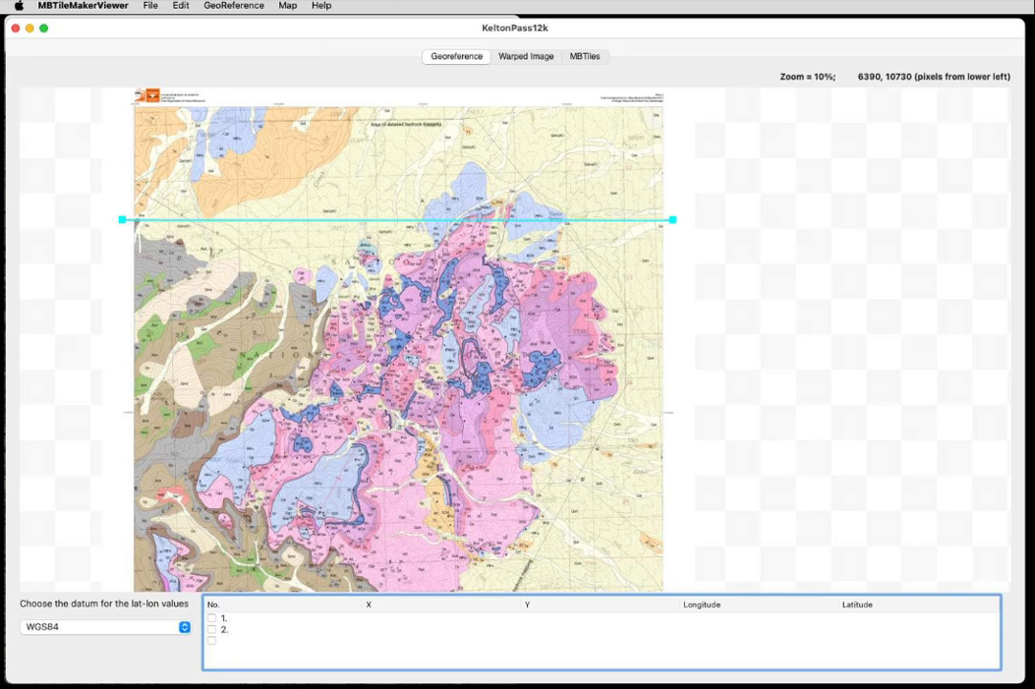
{"action": "left_click", "coordinate": [288, 6]}
{"action": "left_click", "coordinate": [324, 115]}
{"action": "left_click_drag", "start_coordinate": [567, 107], "coordinate": [574, 684]}
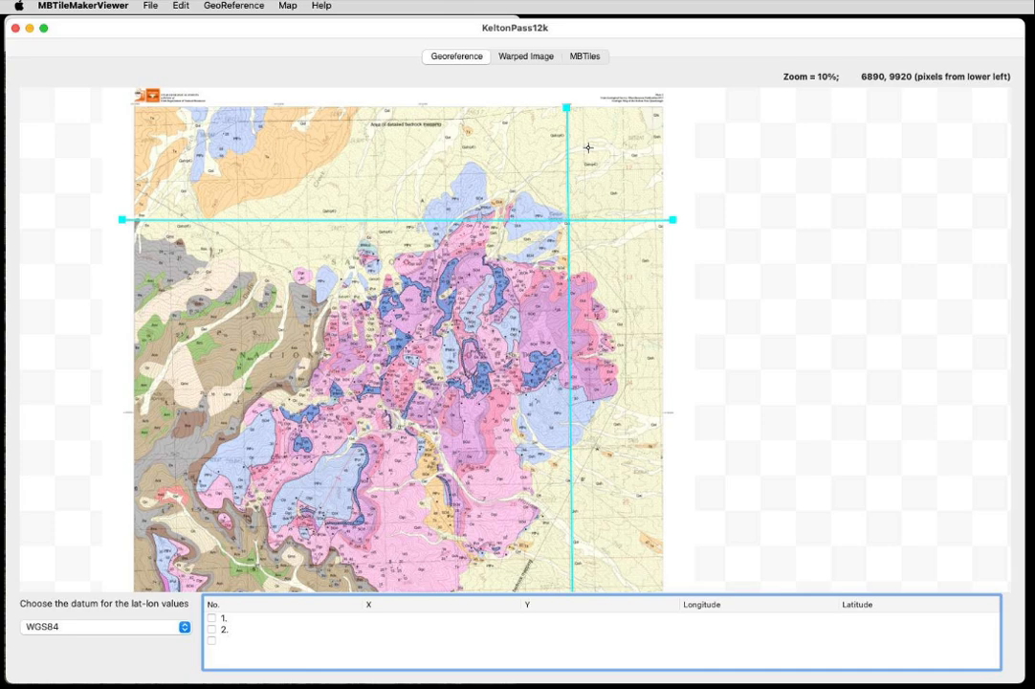
- Extend the vertical guide line's northern end past the map border, in line with the 113°10'30"W tick
{"action": "scroll", "coordinate": [551, 126], "scroll_direction": "up", "scroll_amount": 2}
{"action": "scroll", "coordinate": [550, 126], "scroll_direction": "up", "scroll_amount": 1}
{"action": "left_click_drag", "start_coordinate": [680, 178], "coordinate": [697, 450]}
{"action": "scroll", "coordinate": [650, 365], "scroll_direction": "up", "scroll_amount": 5}
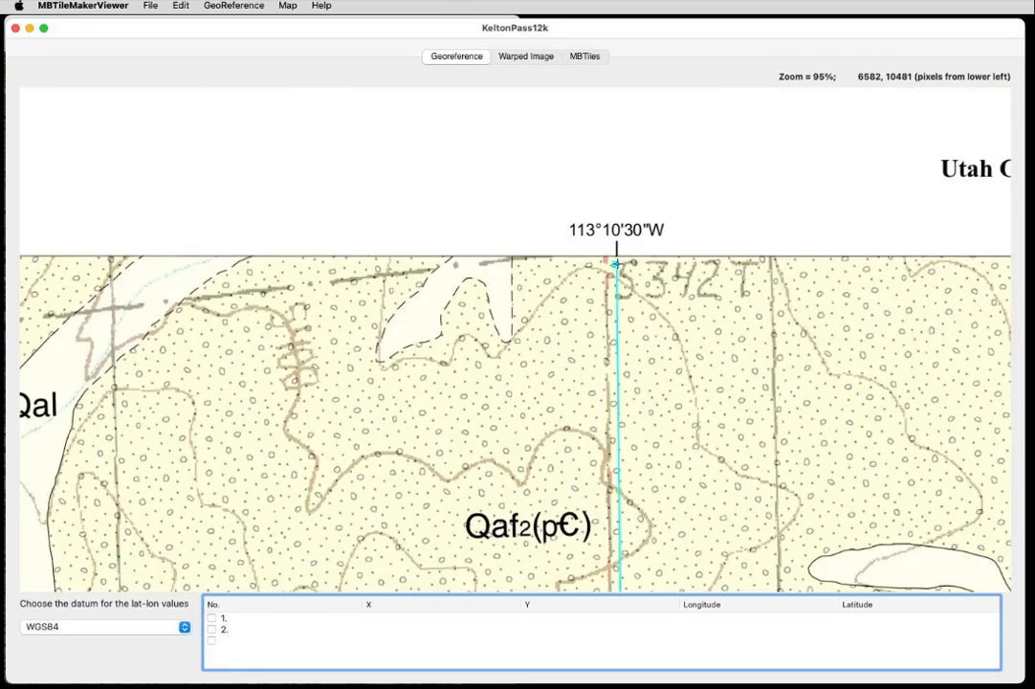
{"action": "left_click_drag", "start_coordinate": [617, 265], "coordinate": [616, 216]}
- Align the vertical guide line's southern end with the southern 113°10'30"W tick, extending it below the label
{"action": "scroll", "coordinate": [612, 383], "scroll_direction": "down", "scroll_amount": 10}
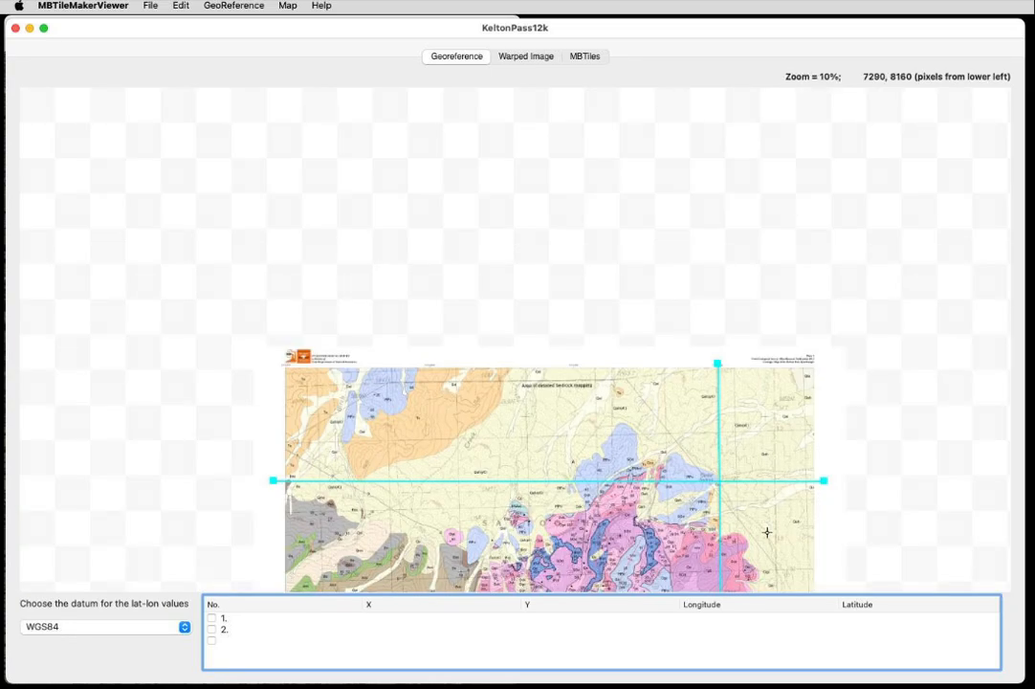
{"action": "left_click_drag", "start_coordinate": [768, 532], "coordinate": [730, 17]}
{"action": "left_click_drag", "start_coordinate": [768, 421], "coordinate": [744, 259]}
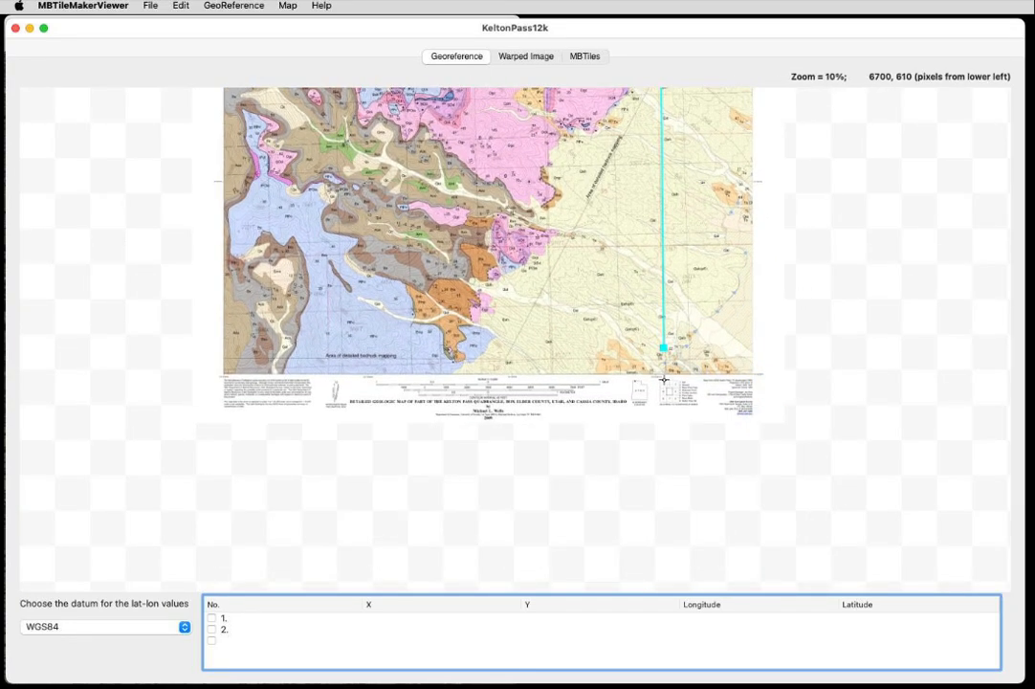
{"action": "scroll", "coordinate": [664, 380], "scroll_direction": "up", "scroll_amount": 6}
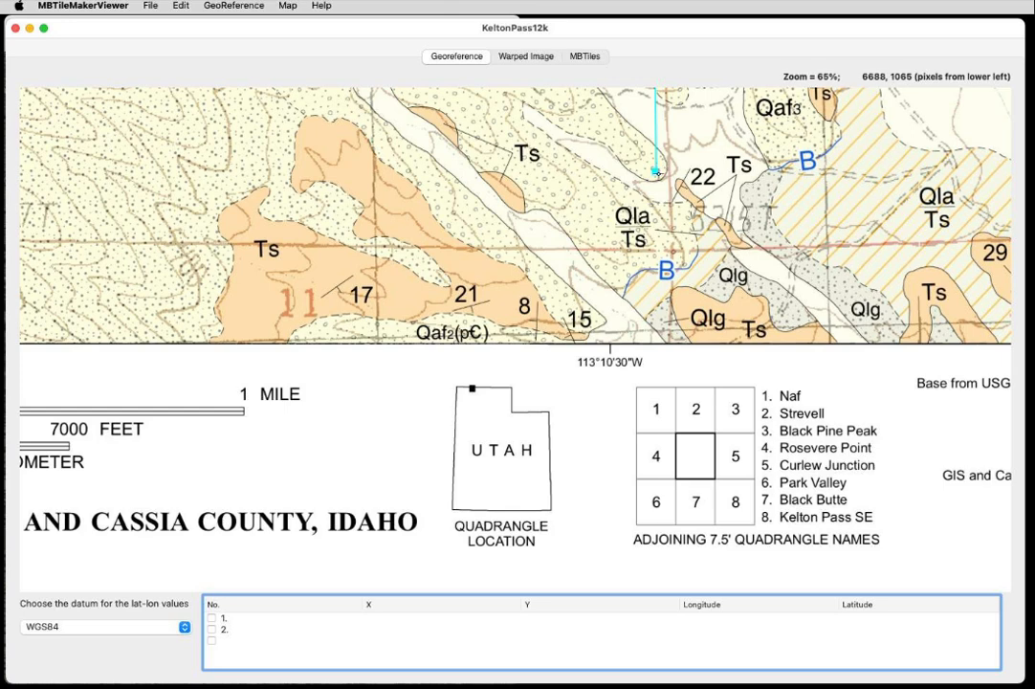
{"action": "left_click_drag", "start_coordinate": [655, 172], "coordinate": [610, 409]}
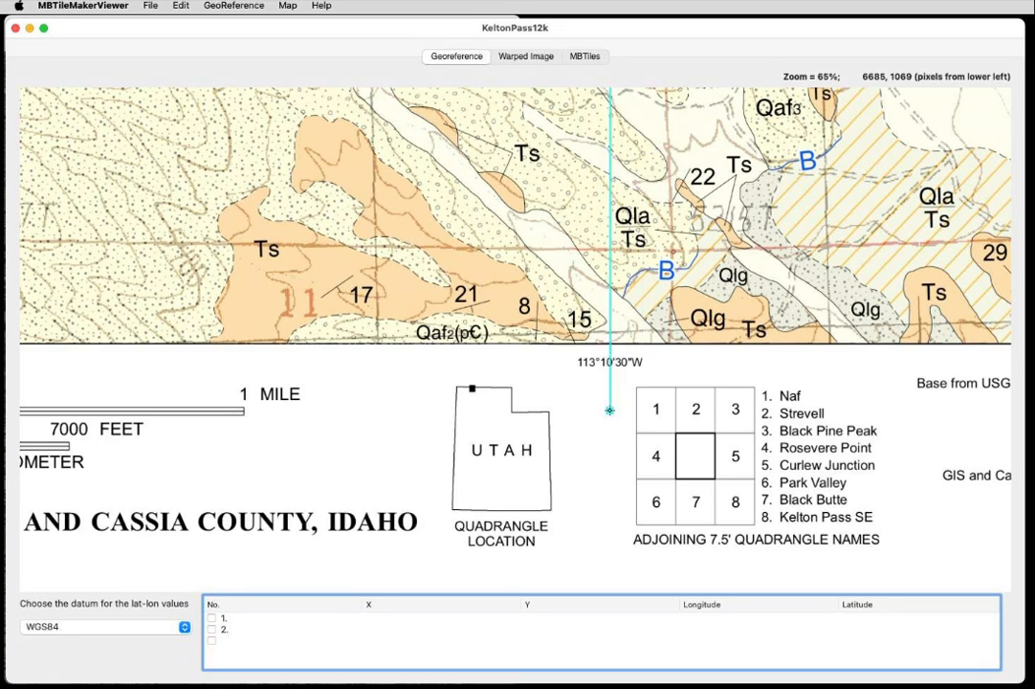
{"action": "scroll", "coordinate": [743, 211], "scroll_direction": "up", "scroll_amount": 3}
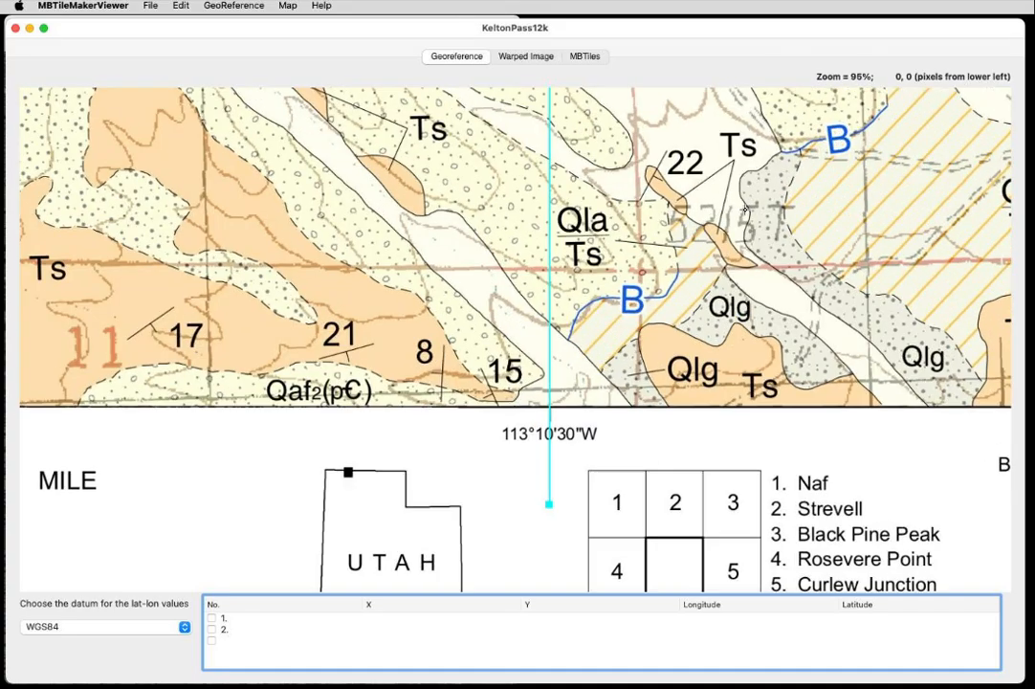
- Set the datum for the latitude and longitude values to NAD83-CONUS
{"action": "scroll", "coordinate": [743, 211], "scroll_direction": "down", "scroll_amount": 10}
{"action": "scroll", "coordinate": [761, 163], "scroll_direction": "up", "scroll_amount": 10}
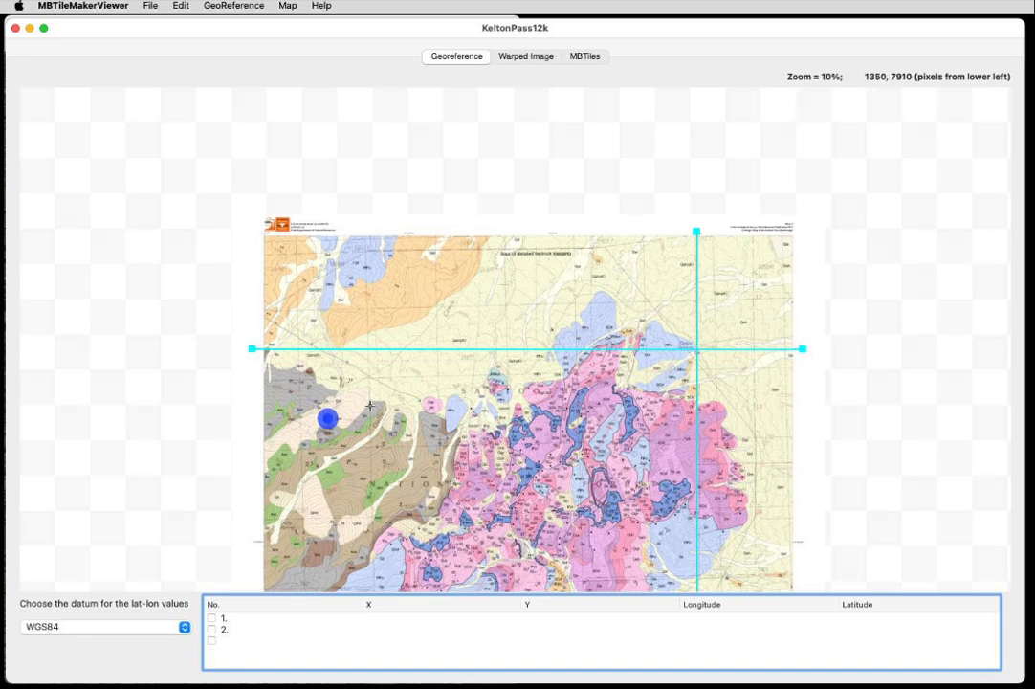
{"action": "left_click_drag", "start_coordinate": [309, 430], "coordinate": [493, 353]}
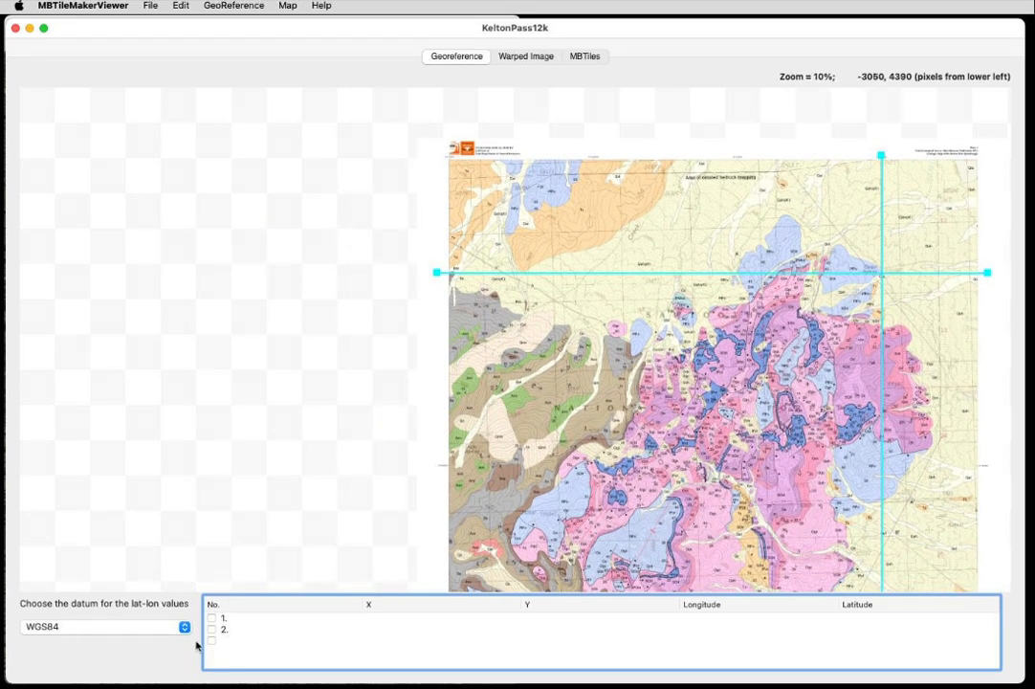
{"action": "left_click", "coordinate": [152, 628]}
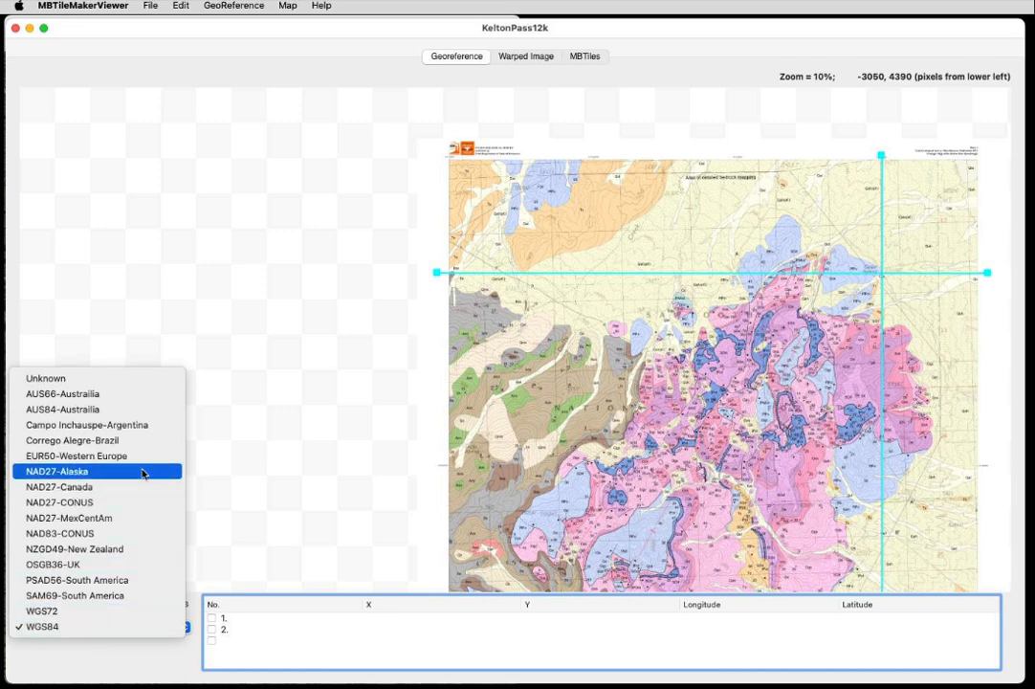
{"action": "left_click", "coordinate": [142, 538]}
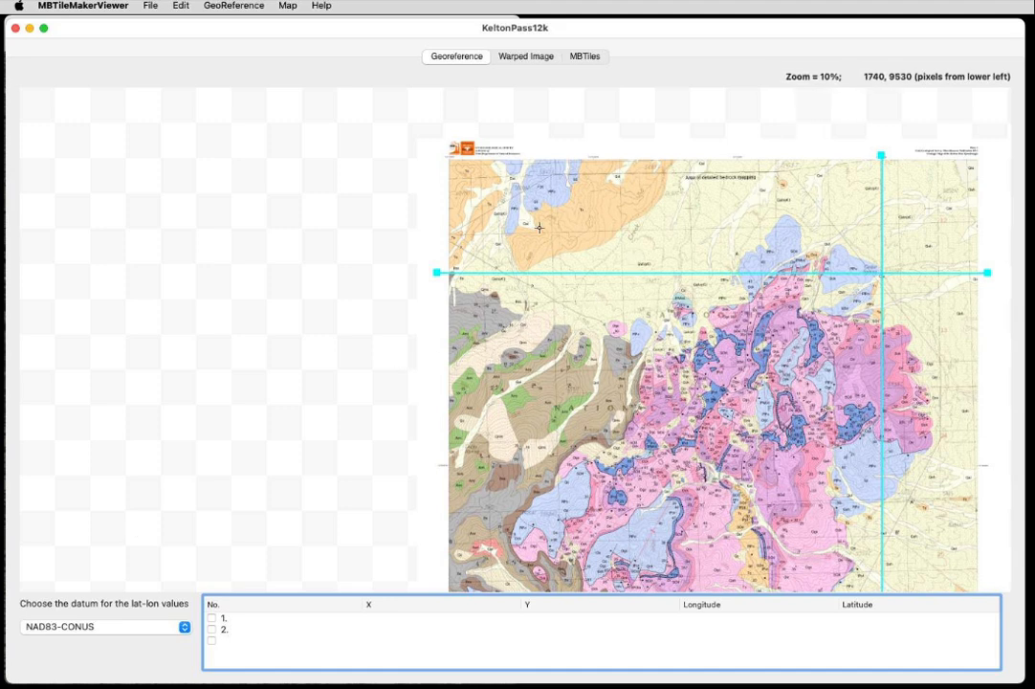
- Add a control point where the horizontal guide line meets the map's western border, with longitude -113.25 and latitude 41 57 N
{"action": "left_click_drag", "start_coordinate": [540, 227], "coordinate": [639, 206]}
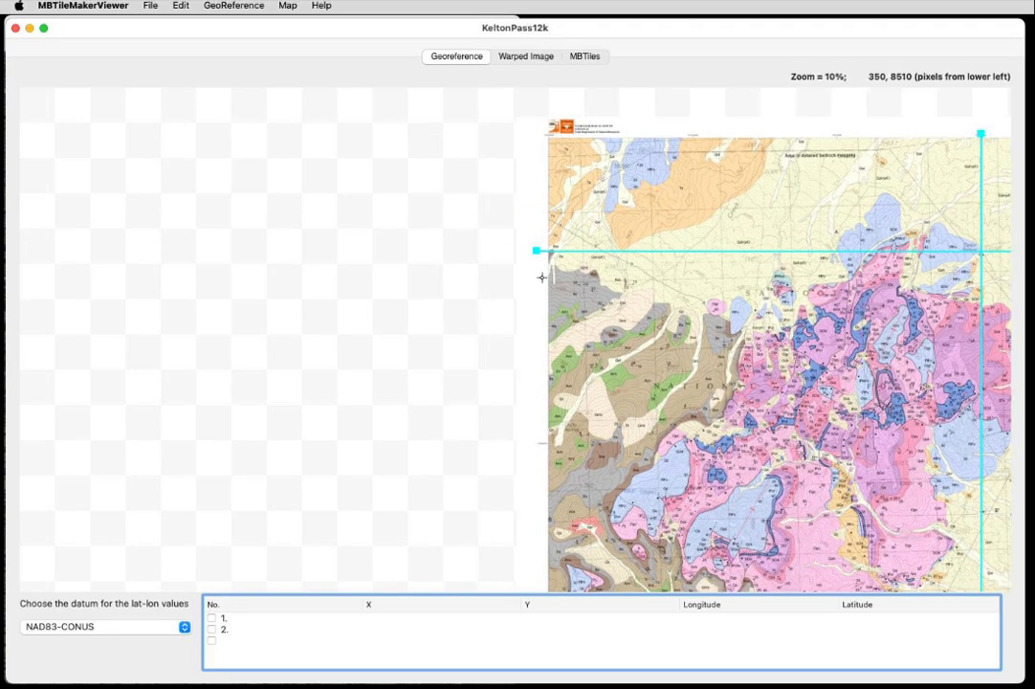
{"action": "scroll", "coordinate": [552, 261], "scroll_direction": "up", "scroll_amount": 5}
{"action": "scroll", "coordinate": [552, 262], "scroll_direction": "up", "scroll_amount": 3}
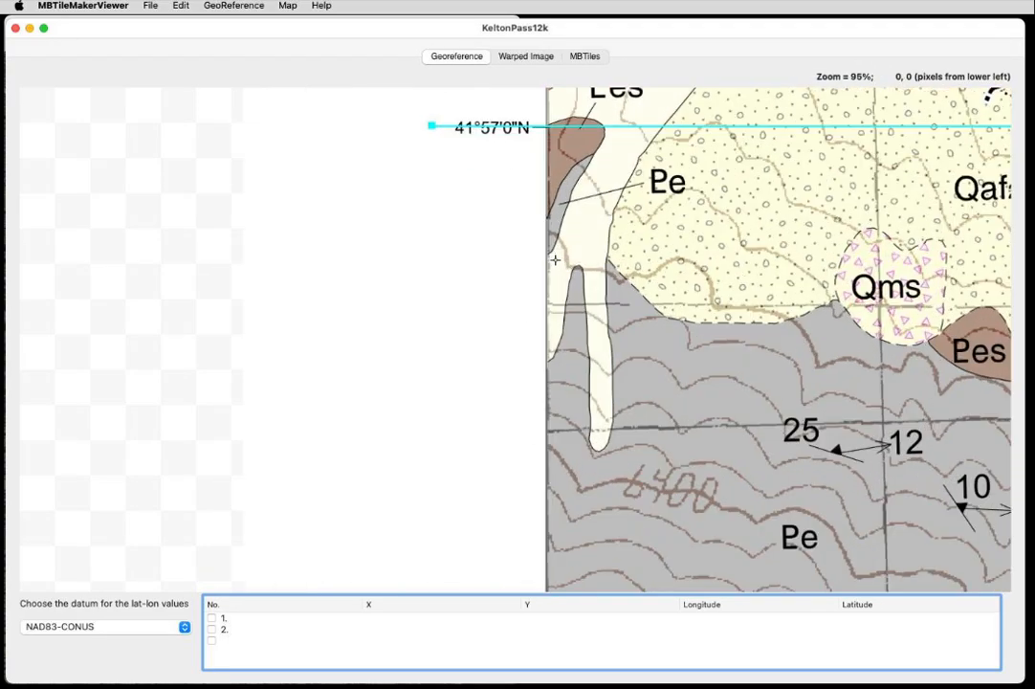
{"action": "left_click_drag", "start_coordinate": [531, 231], "coordinate": [384, 407]}
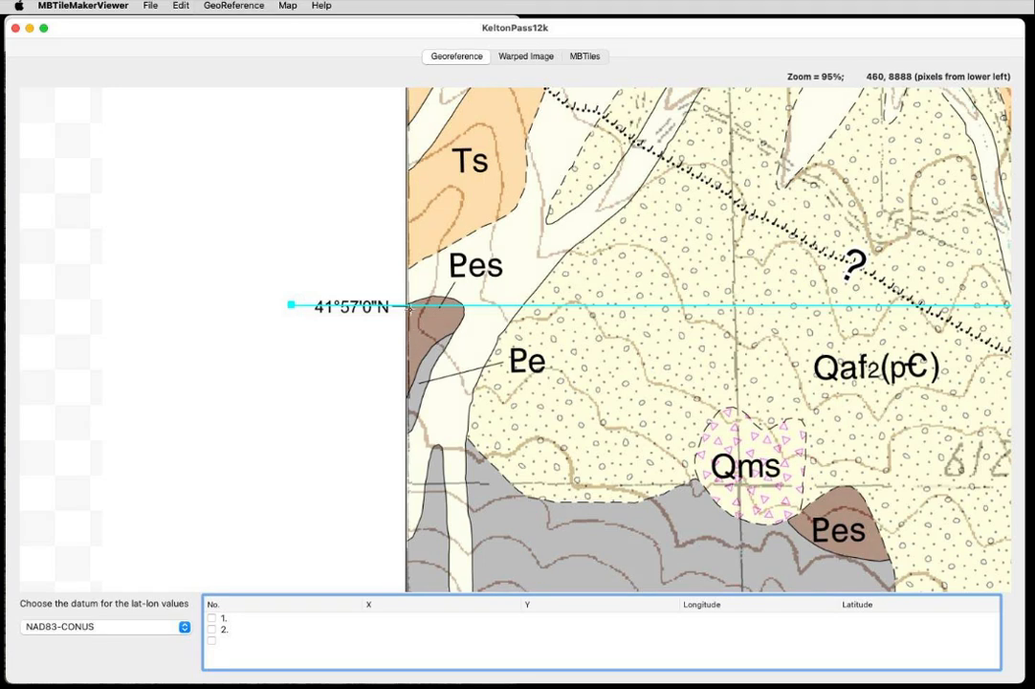
{"action": "left_click", "coordinate": [409, 306]}
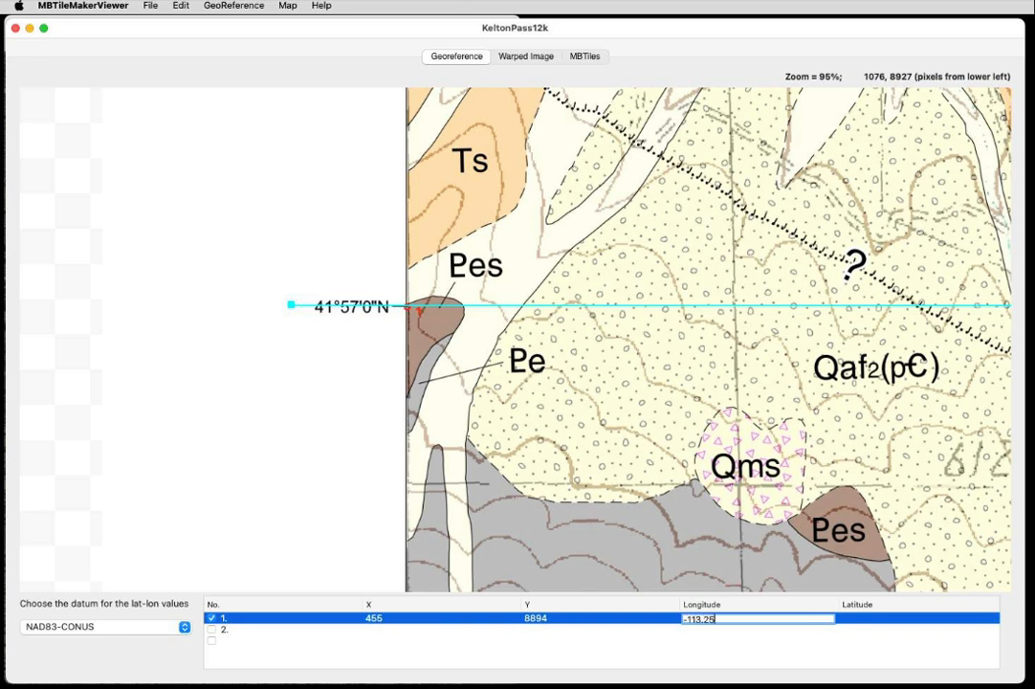
{"action": "key", "text": "Tab"}
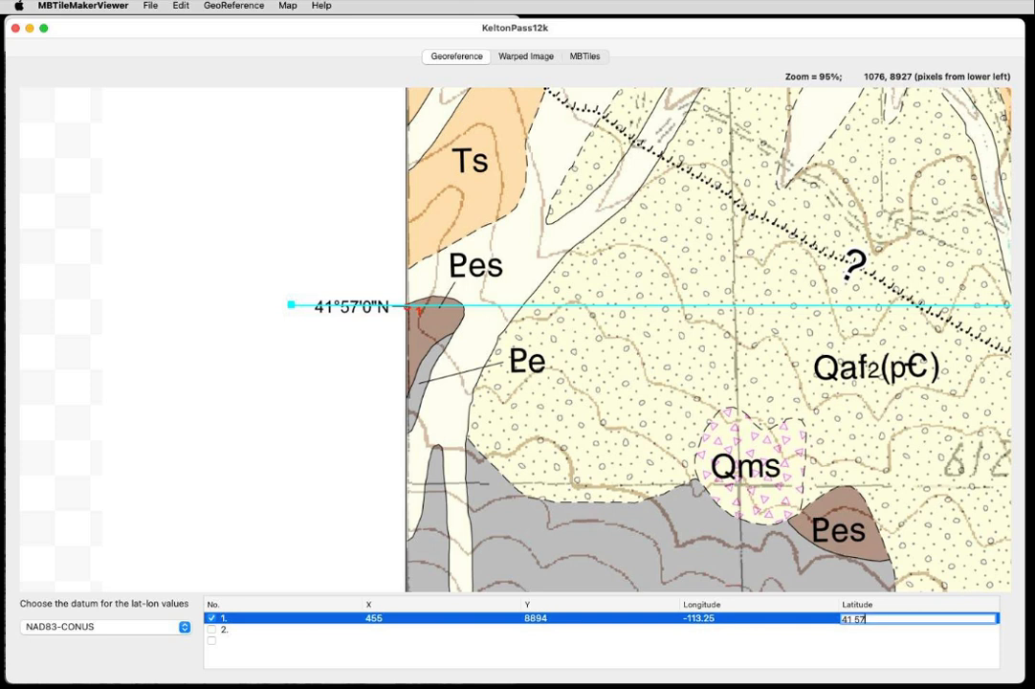
{"action": "key", "text": "Return"}
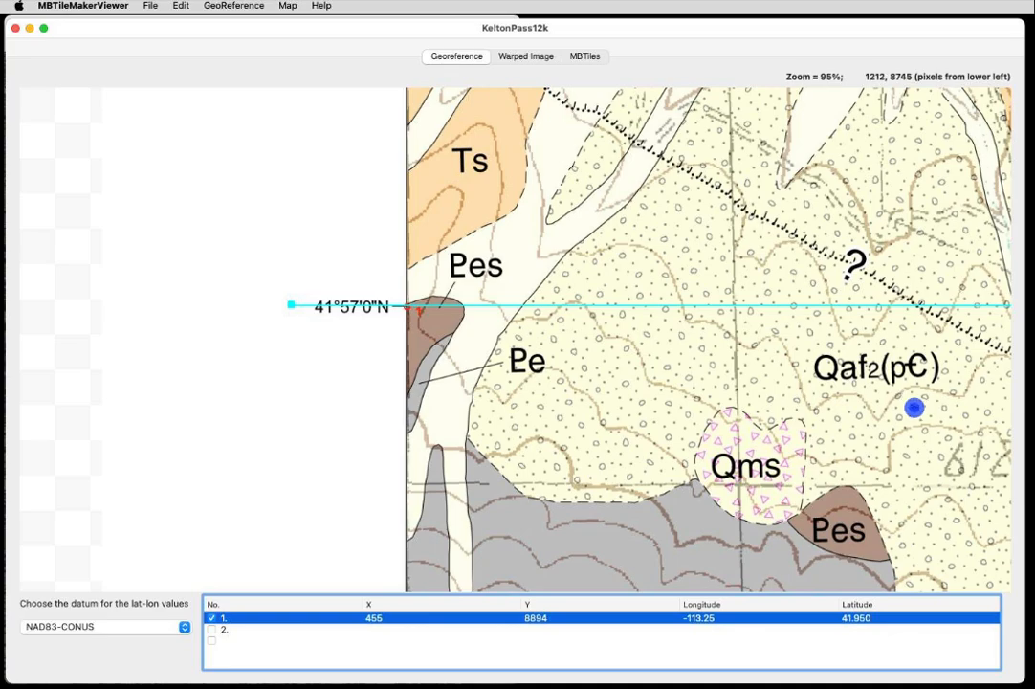
- Add a control point at the crossing of the two guide lines, with longitude 113 10 30 W and latitude 41 57 N
{"action": "scroll", "coordinate": [905, 393], "scroll_direction": "right", "scroll_amount": 8}
{"action": "scroll", "coordinate": [912, 393], "scroll_direction": "right", "scroll_amount": 10}
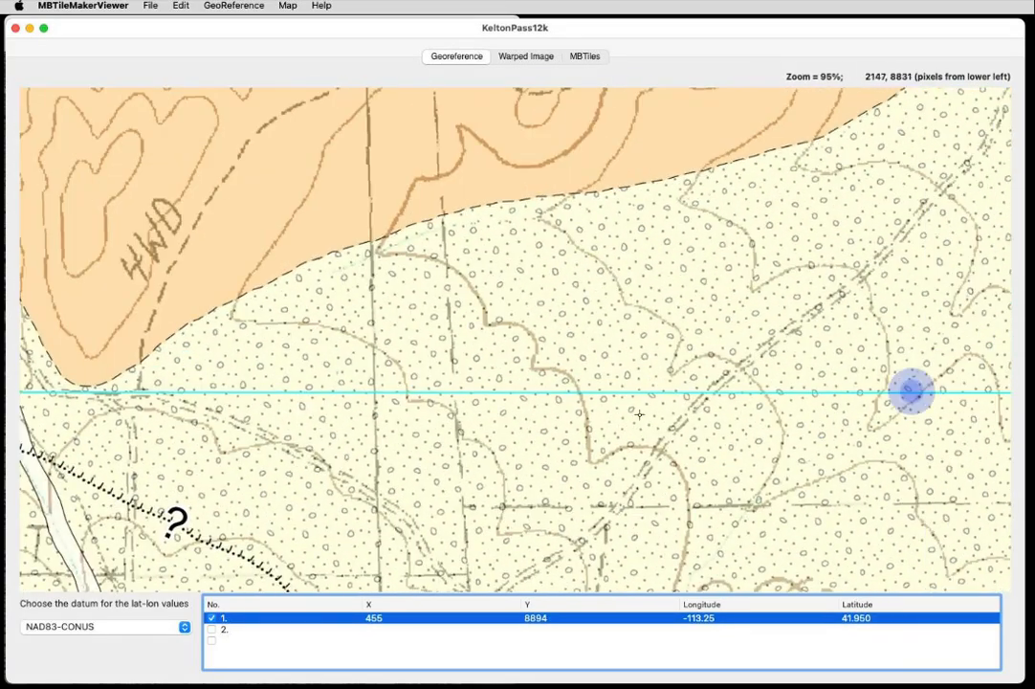
{"action": "scroll", "coordinate": [881, 421], "scroll_direction": "down", "scroll_amount": 5}
{"action": "scroll", "coordinate": [849, 445], "scroll_direction": "right", "scroll_amount": 15}
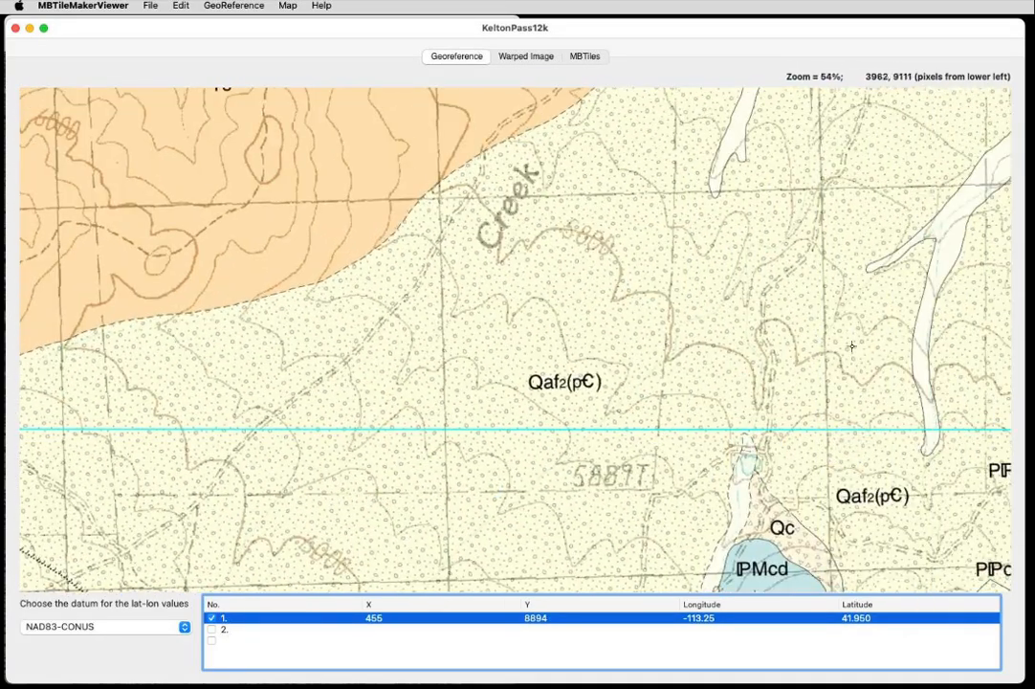
{"action": "scroll", "coordinate": [771, 277], "scroll_direction": "right", "scroll_amount": 8}
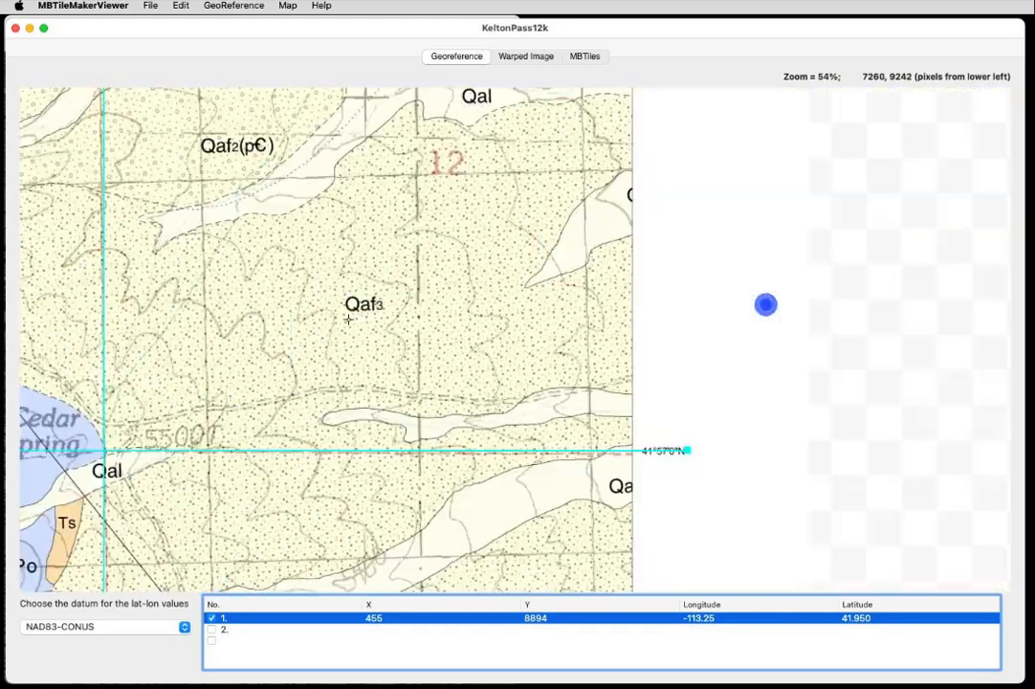
{"action": "scroll", "coordinate": [296, 330], "scroll_direction": "left", "scroll_amount": 8}
{"action": "scroll", "coordinate": [373, 392], "scroll_direction": "up", "scroll_amount": 5}
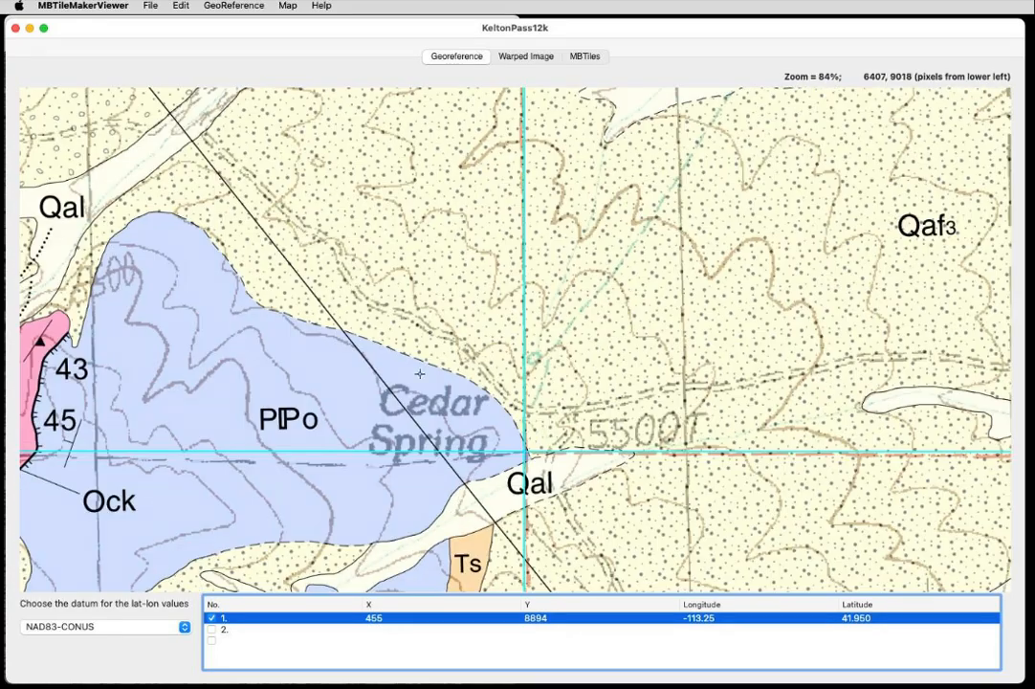
{"action": "left_click", "coordinate": [525, 451]}
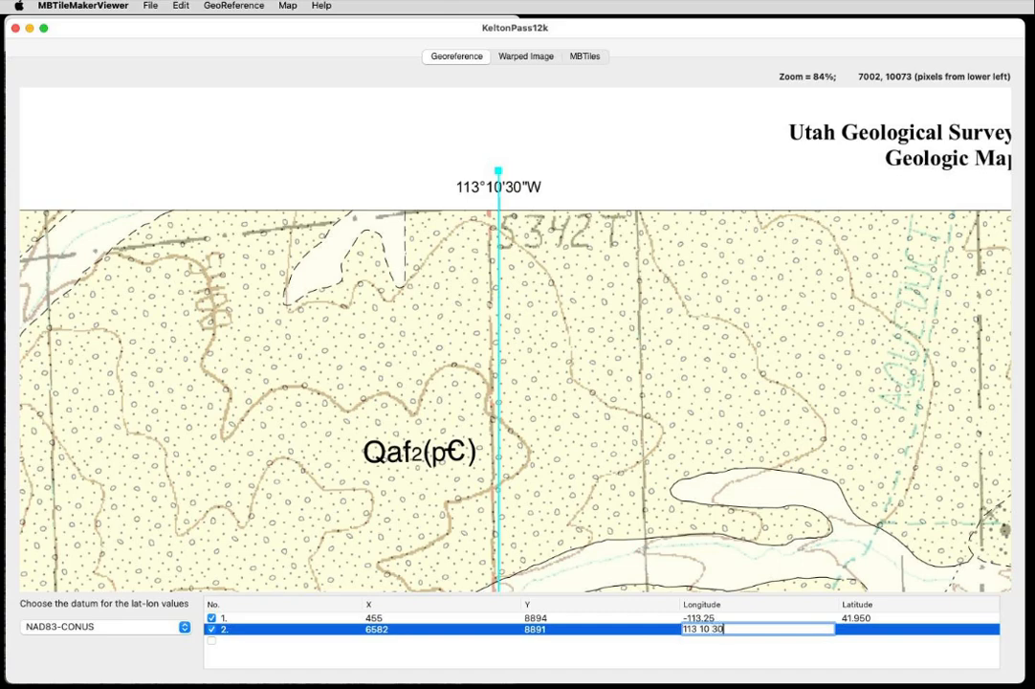
{"action": "key", "text": "Return"}
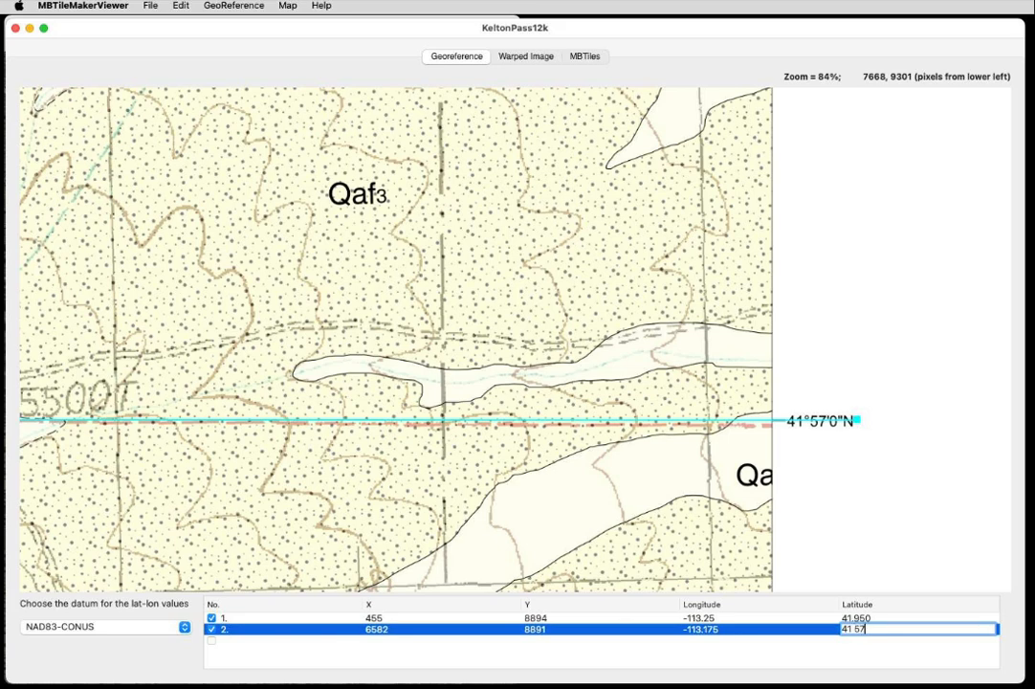
{"action": "type", "text": "41 57n"}
{"action": "key", "text": "Return"}
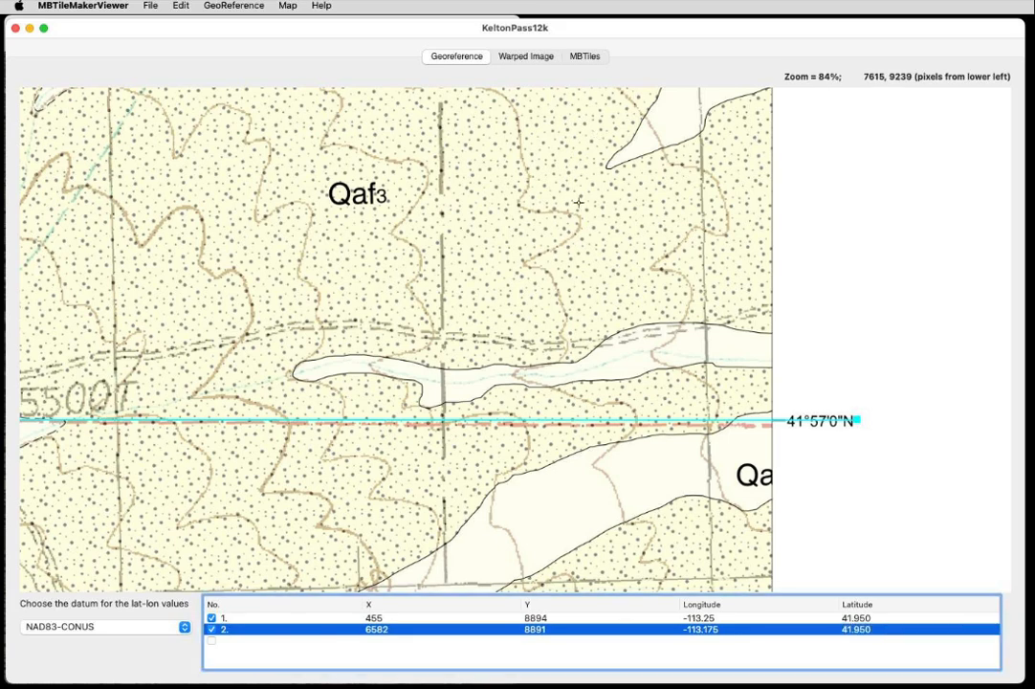
- Place a third control point where the vertical guide line crosses the map's southern border
{"action": "left_click", "coordinate": [626, 498]}
{"action": "scroll", "coordinate": [635, 279], "scroll_direction": "down", "scroll_amount": 15}
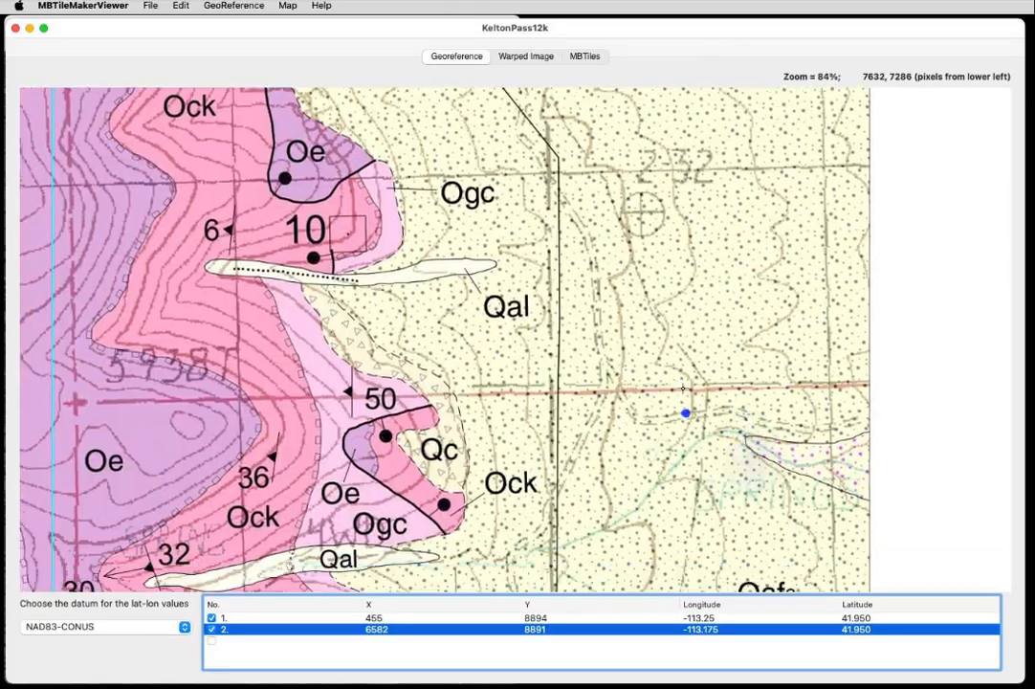
{"action": "scroll", "coordinate": [635, 279], "scroll_direction": "down", "scroll_amount": 20}
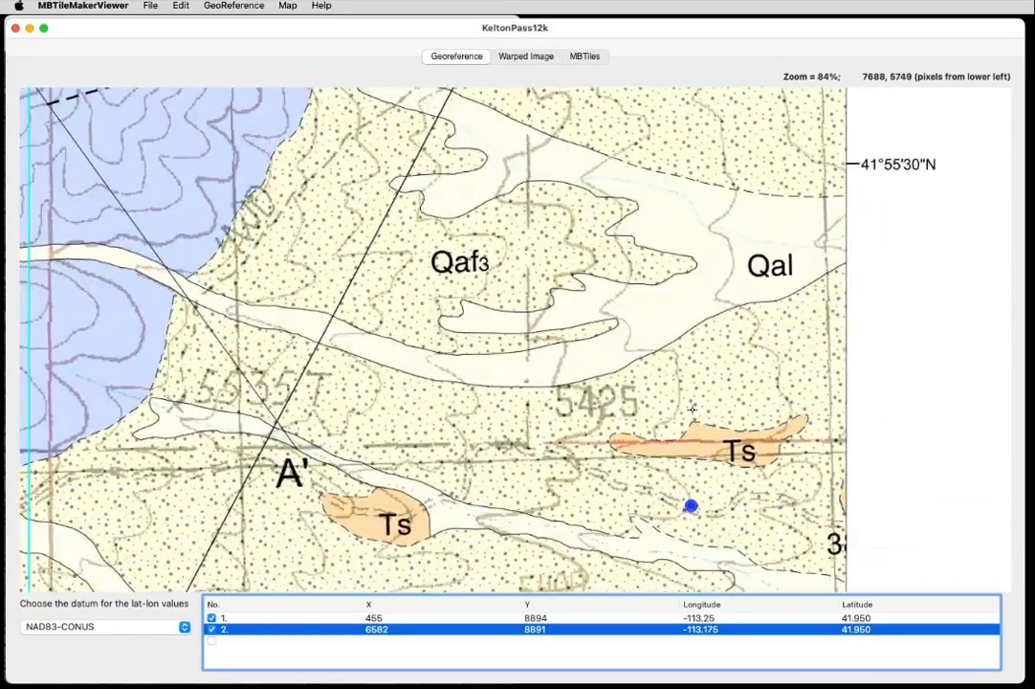
{"action": "scroll", "coordinate": [634, 305], "scroll_direction": "down", "scroll_amount": 20}
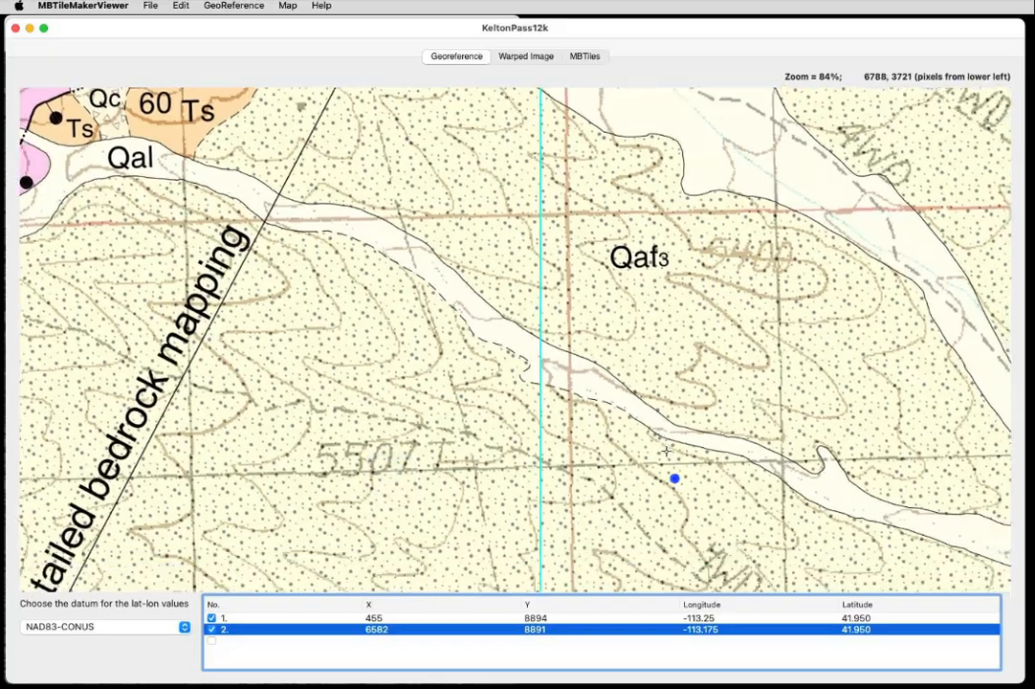
{"action": "scroll", "coordinate": [635, 304], "scroll_direction": "down", "scroll_amount": 20}
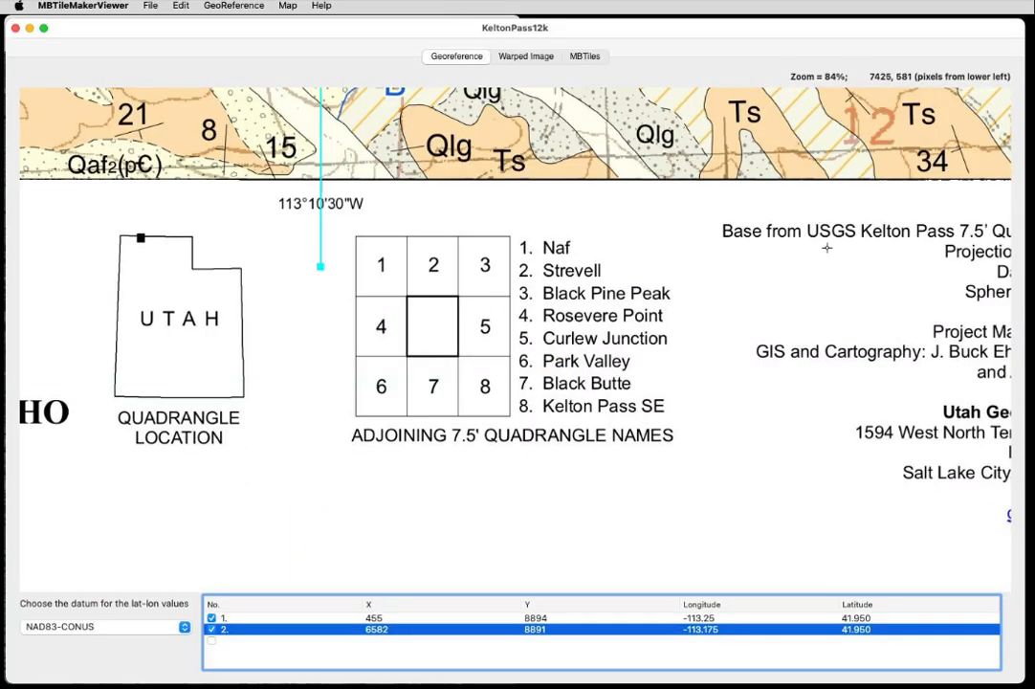
{"action": "scroll", "coordinate": [792, 229], "scroll_direction": "right", "scroll_amount": 10}
{"action": "scroll", "coordinate": [793, 229], "scroll_direction": "up", "scroll_amount": 5}
{"action": "scroll", "coordinate": [635, 332], "scroll_direction": "right", "scroll_amount": 7}
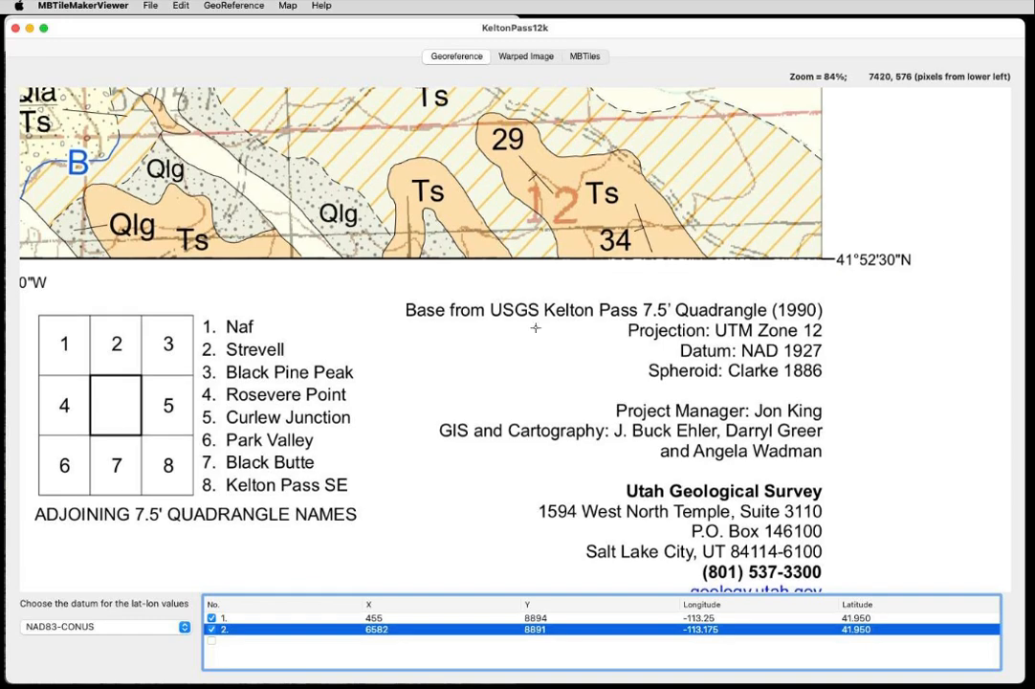
{"action": "scroll", "coordinate": [271, 342], "scroll_direction": "left", "scroll_amount": 20}
{"action": "scroll", "coordinate": [271, 342], "scroll_direction": "up", "scroll_amount": 2}
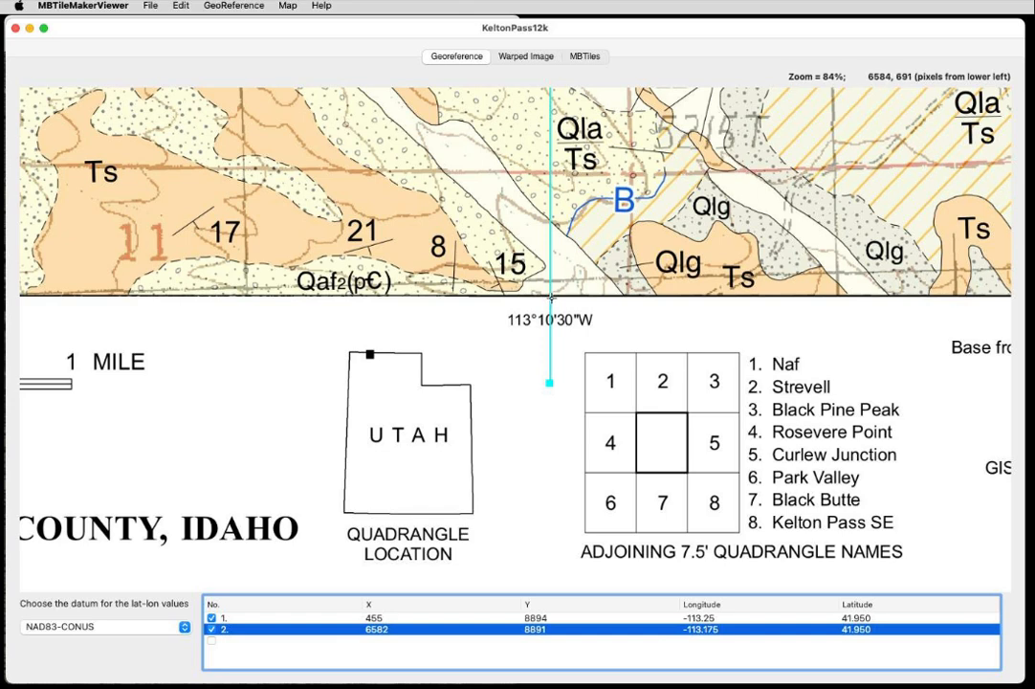
{"action": "left_click", "coordinate": [550, 297]}
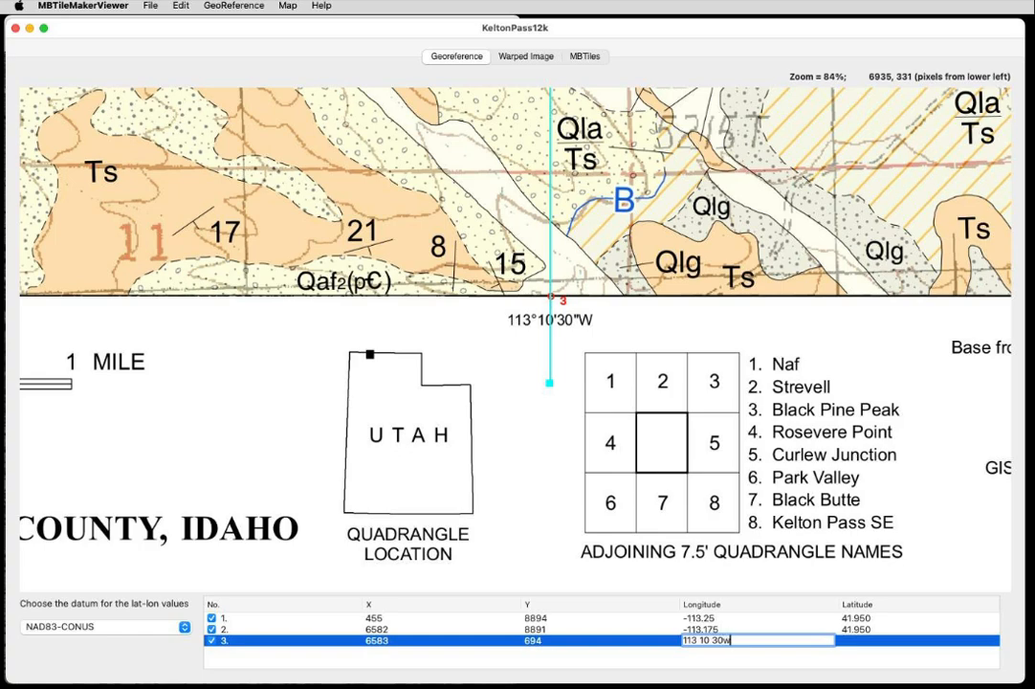
- Give the third control point longitude 113 10 30 W and latitude 41 52 30 N
{"action": "key", "text": "Tab"}
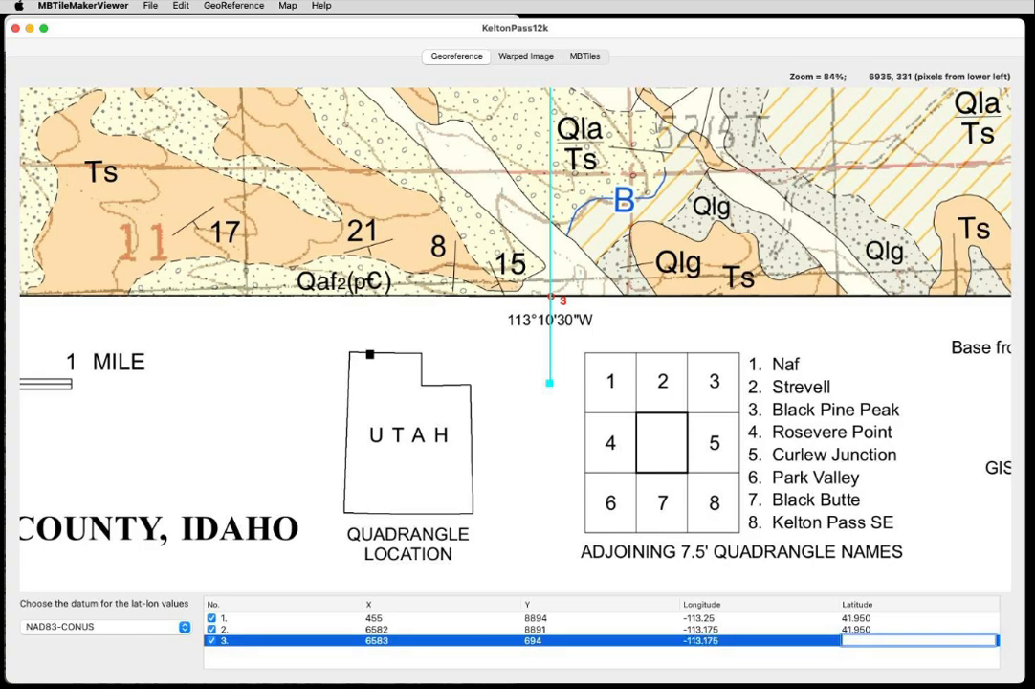
{"action": "mouse_move", "coordinate": [908, 486]}
{"action": "left_mouse_down"}
{"action": "mouse_move", "coordinate": [580, 539]}
{"action": "mouse_move", "coordinate": [371, 475]}
{"action": "mouse_move", "coordinate": [640, 456]}
{"action": "left_mouse_up"}
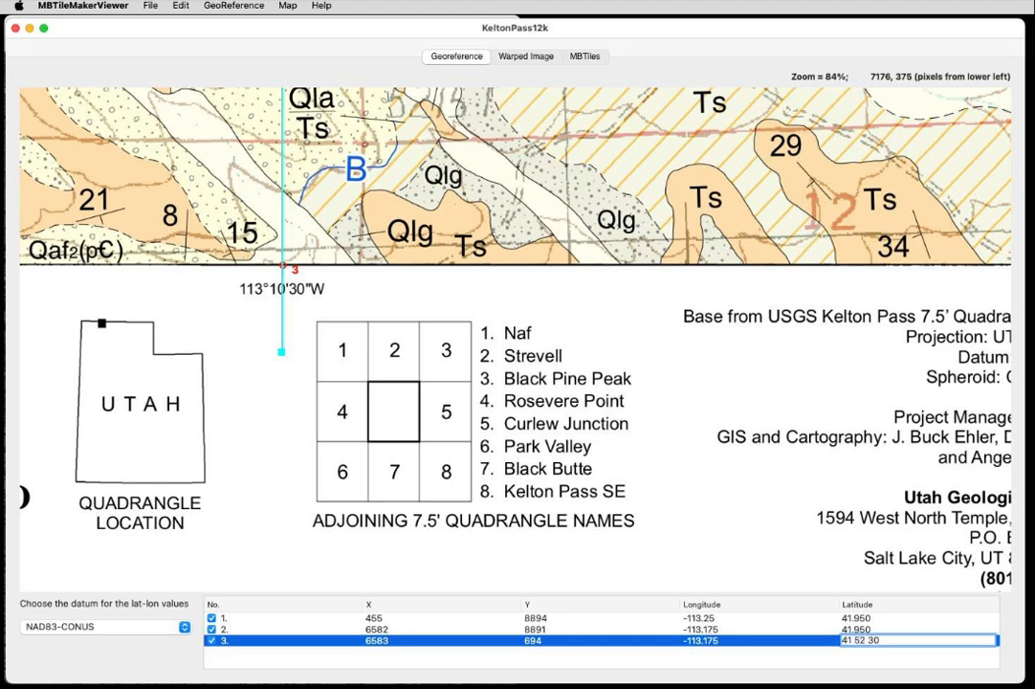
{"action": "key", "text": "Return"}
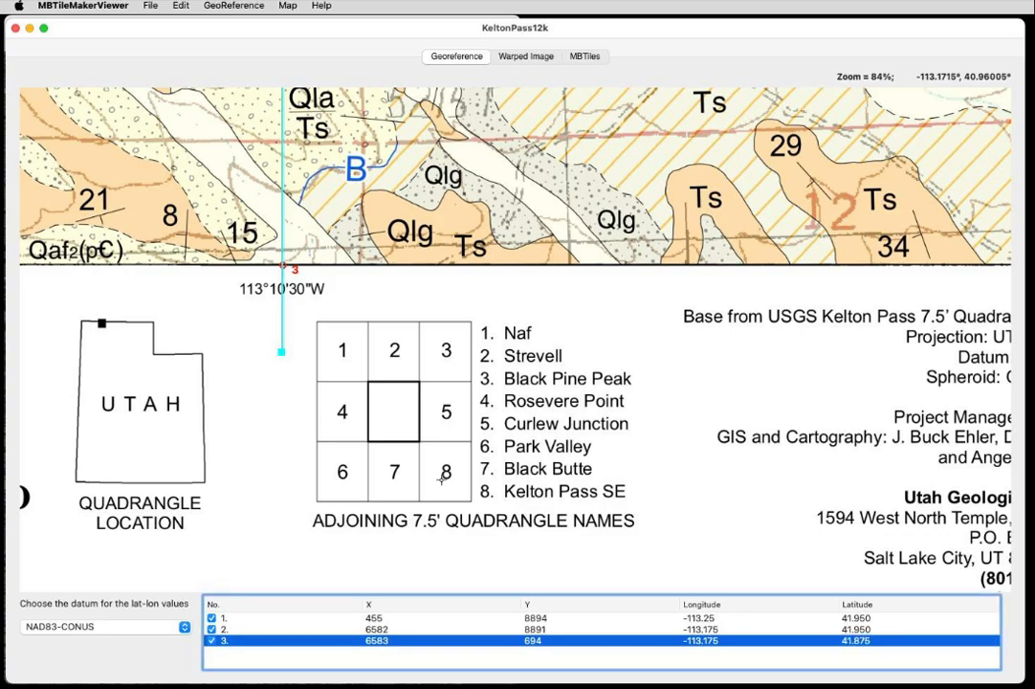
- Georeference the map from its three control points to generate the warped image
{"action": "scroll", "coordinate": [439, 409], "scroll_direction": "up", "scroll_amount": 3}
{"action": "scroll", "coordinate": [248, 158], "scroll_direction": "down", "scroll_amount": 4}
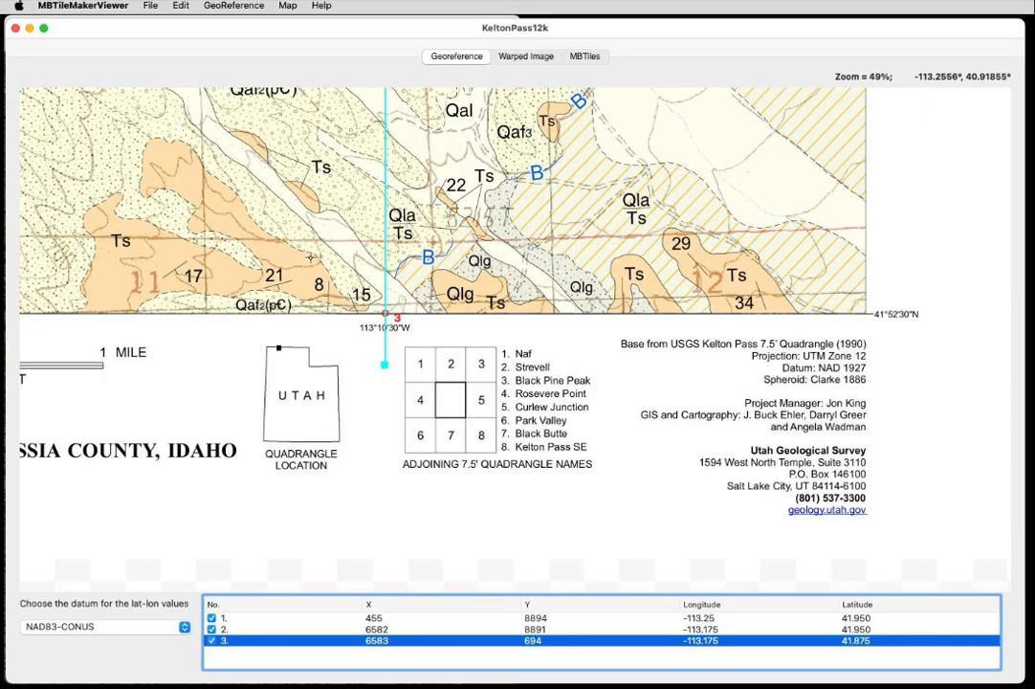
{"action": "scroll", "coordinate": [248, 158], "scroll_direction": "down", "scroll_amount": 3}
{"action": "left_click_drag", "start_coordinate": [271, 213], "coordinate": [638, 560]}
{"action": "left_click_drag", "start_coordinate": [529, 378], "coordinate": [603, 517]}
{"action": "left_click_drag", "start_coordinate": [507, 349], "coordinate": [612, 371]}
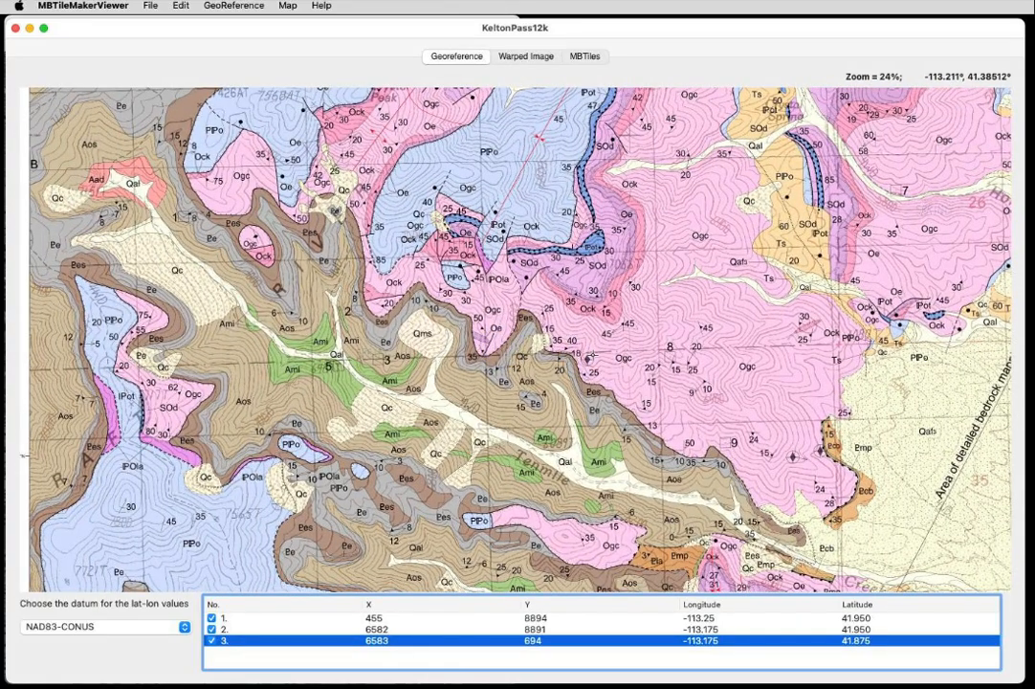
{"action": "key", "text": "super+g"}
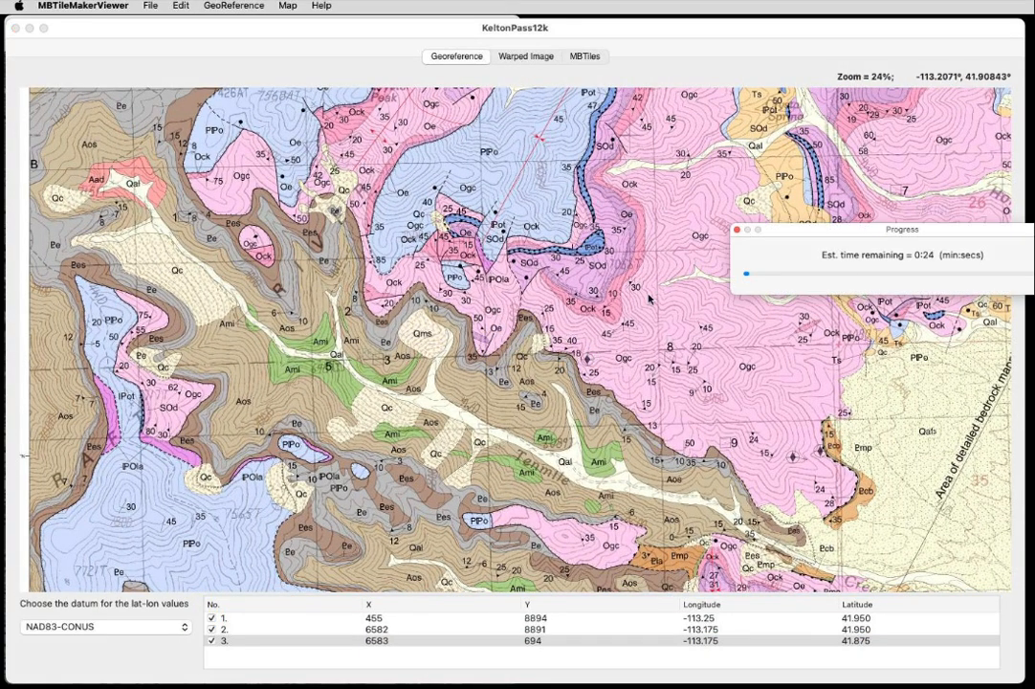
{"action": "left_click_drag", "start_coordinate": [842, 231], "coordinate": [526, 208]}
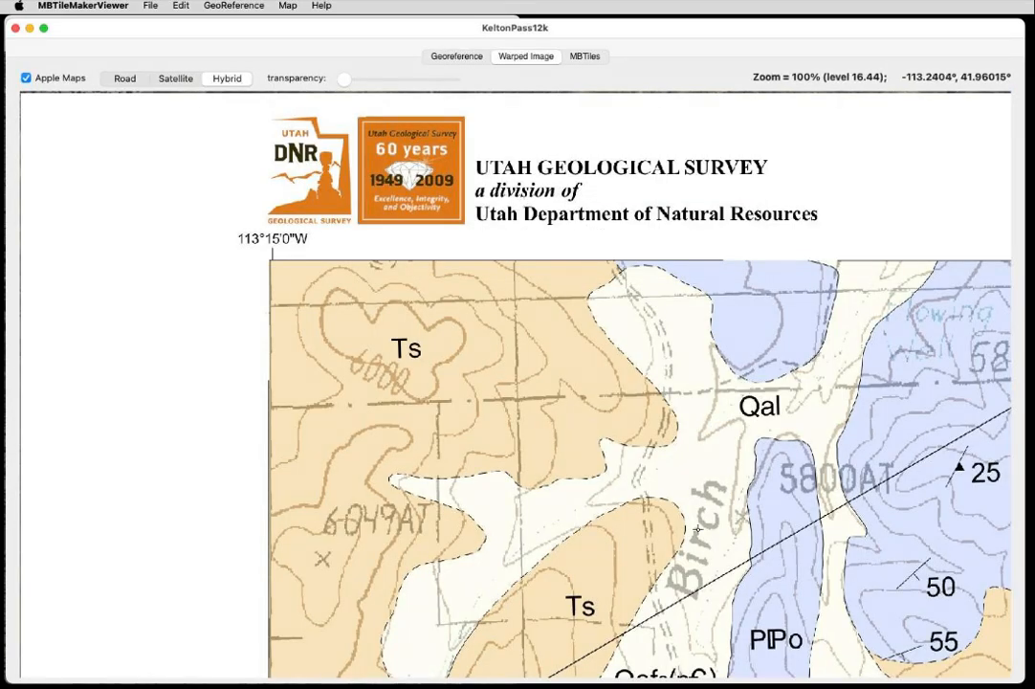
- Make the warped map about half transparent over the Hybrid Apple Maps imagery
{"action": "left_click_drag", "start_coordinate": [825, 581], "coordinate": [407, 119]}
{"action": "left_click_drag", "start_coordinate": [409, 412], "coordinate": [635, 619]}
{"action": "left_click_drag", "start_coordinate": [527, 182], "coordinate": [546, 323]}
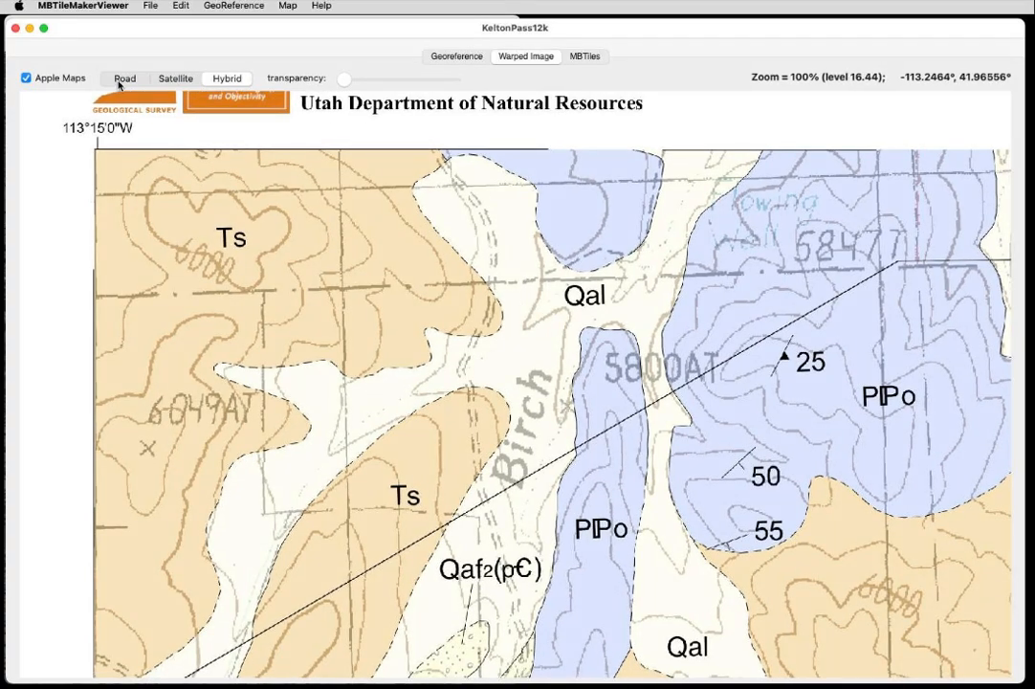
{"action": "left_click", "coordinate": [346, 79]}
{"action": "left_click_drag", "start_coordinate": [345, 79], "coordinate": [407, 92]}
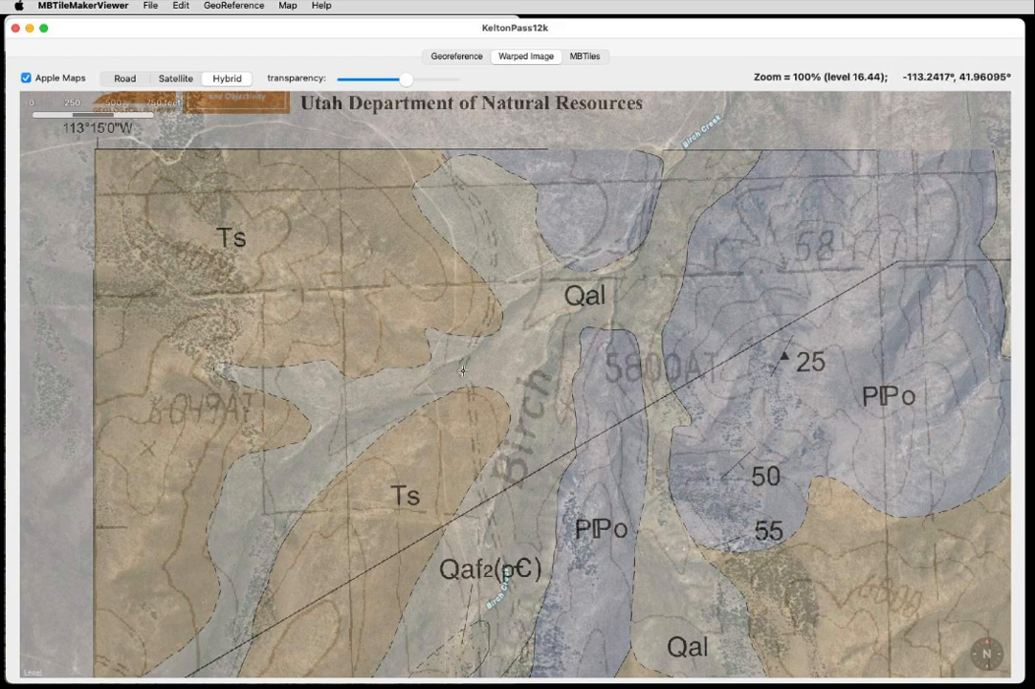
- Compare the warped map's roads and creeks with the underlying imagery along the northern part of the map
{"action": "left_click_drag", "start_coordinate": [972, 483], "coordinate": [279, 424]}
{"action": "left_click_drag", "start_coordinate": [653, 495], "coordinate": [178, 452]}
{"action": "left_click_drag", "start_coordinate": [676, 316], "coordinate": [535, 520]}
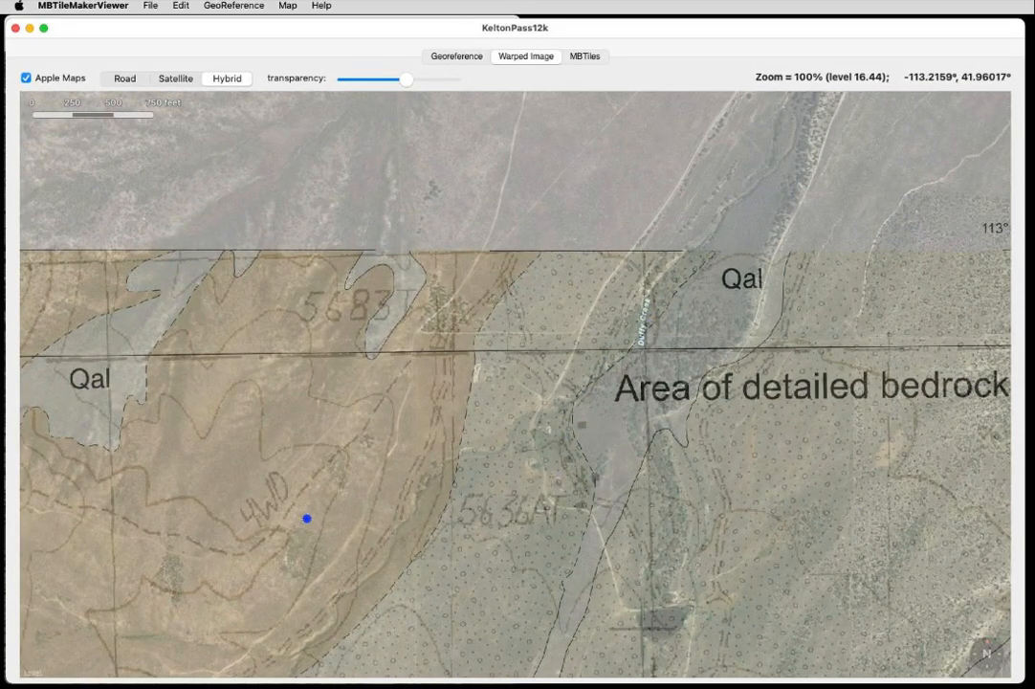
{"action": "left_click_drag", "start_coordinate": [307, 519], "coordinate": [681, 368]}
{"action": "left_click_drag", "start_coordinate": [354, 448], "coordinate": [652, 319]}
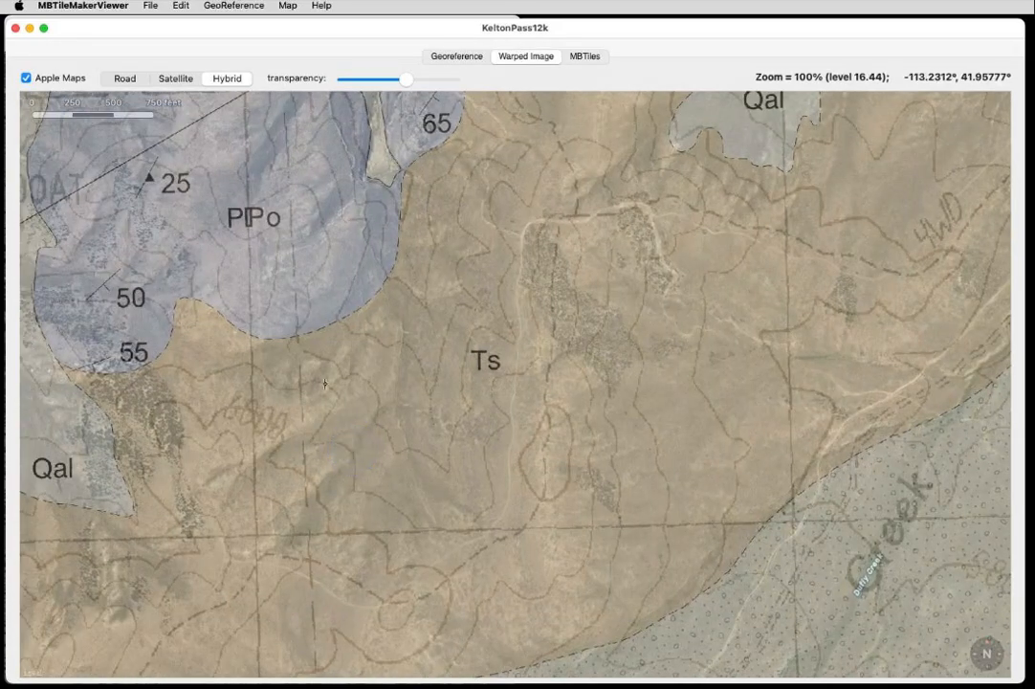
- Make the warped map fully opaque and set the datum of the control points' lat-lon values to NAD27-CONUS
{"action": "left_click_drag", "start_coordinate": [407, 78], "coordinate": [298, 80]}
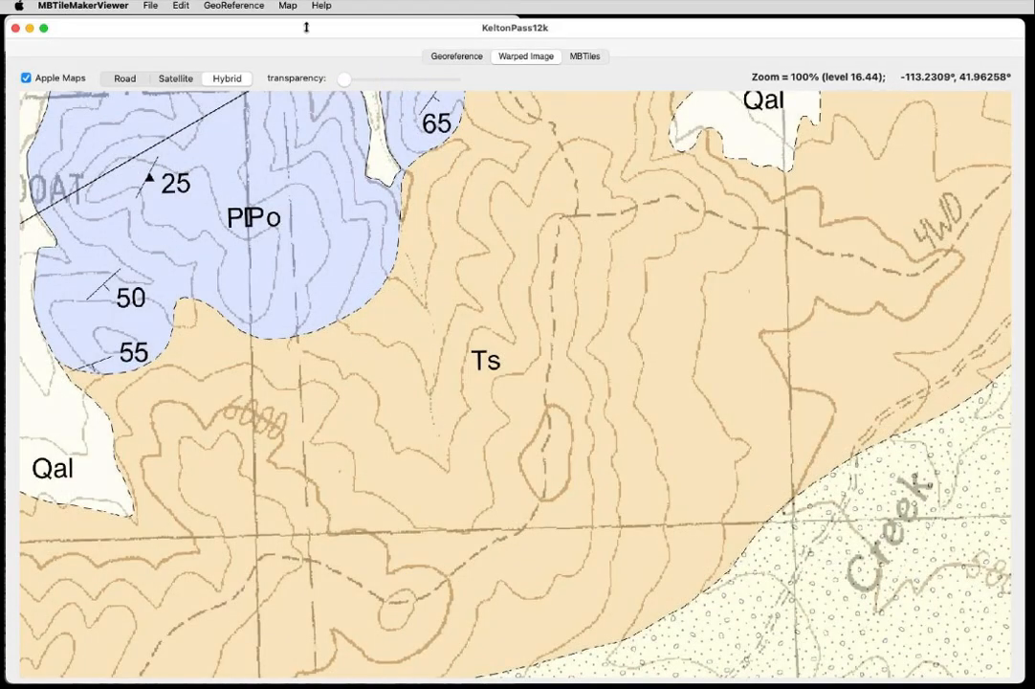
{"action": "left_click", "coordinate": [447, 57]}
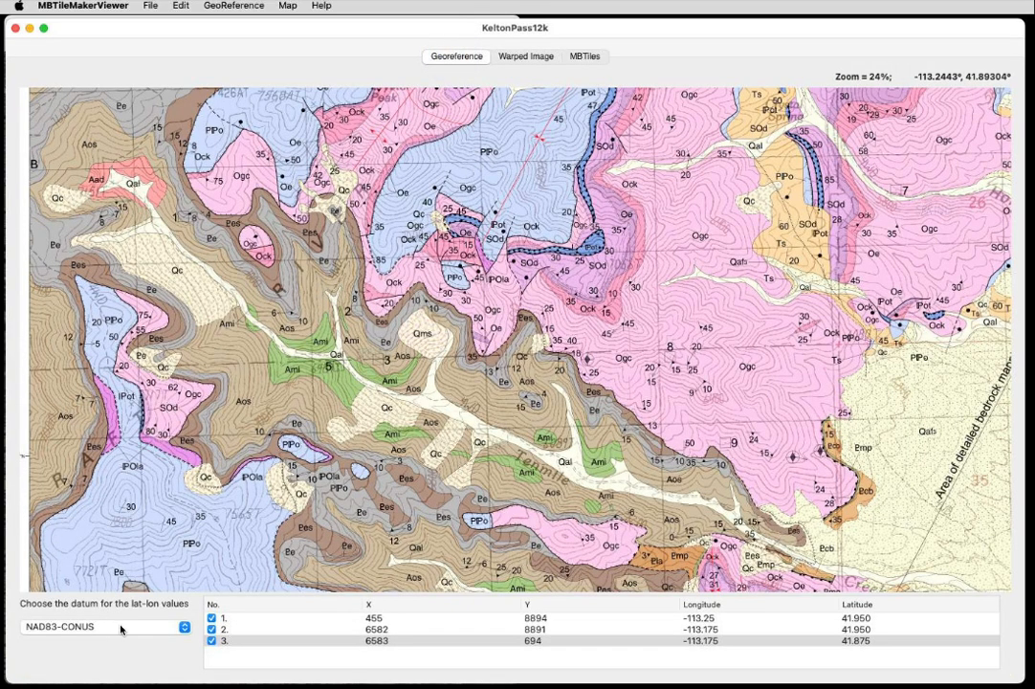
{"action": "left_click_drag", "start_coordinate": [216, 519], "coordinate": [379, 407]}
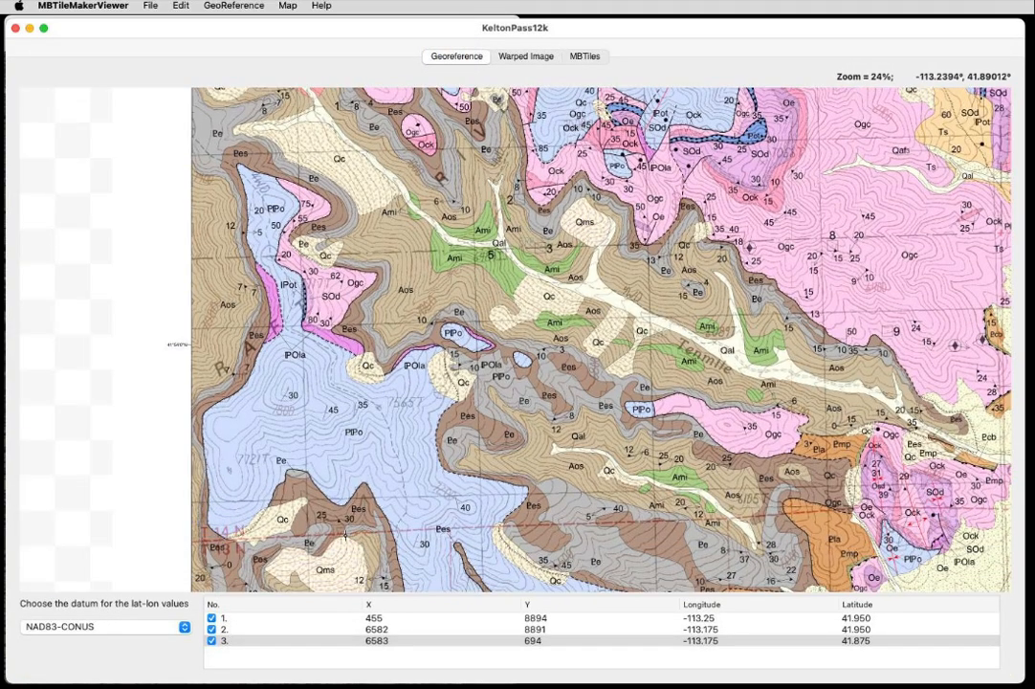
{"action": "left_click", "coordinate": [152, 628]}
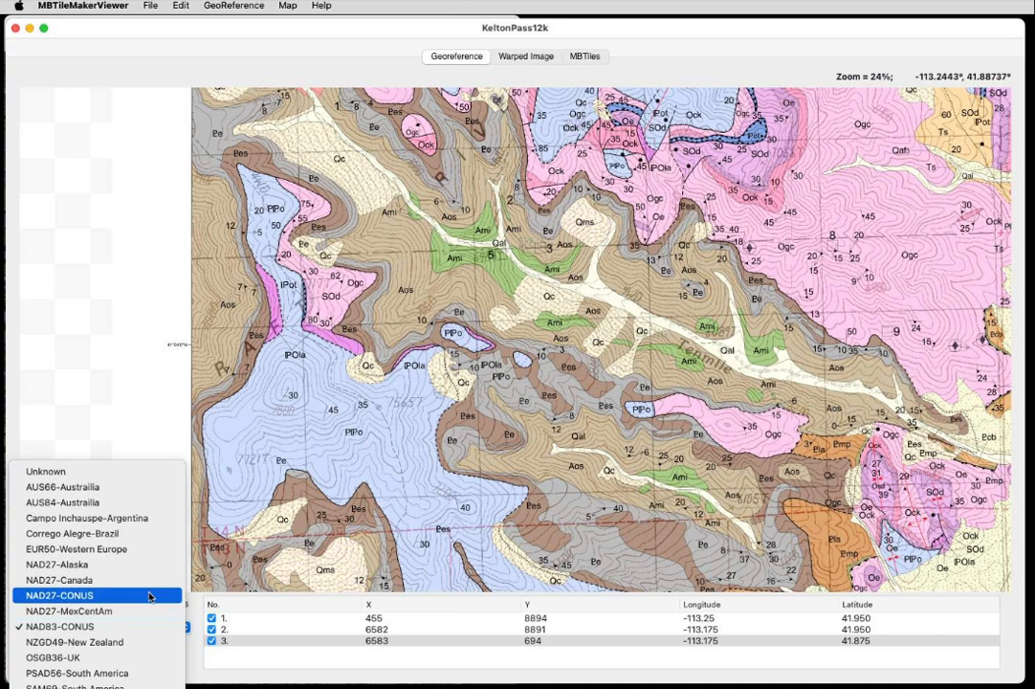
{"action": "left_click", "coordinate": [150, 596]}
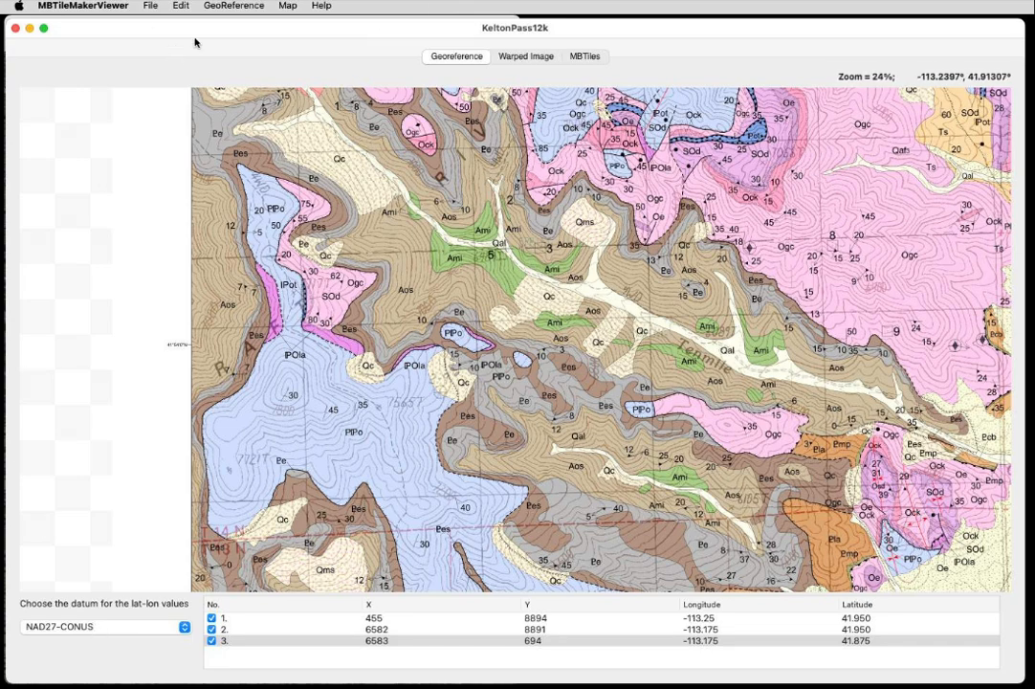
- Warp the map to Spherical Mercator again and make the result about 60% transparent over the Hybrid Apple Maps imagery
{"action": "left_click", "coordinate": [226, 6]}
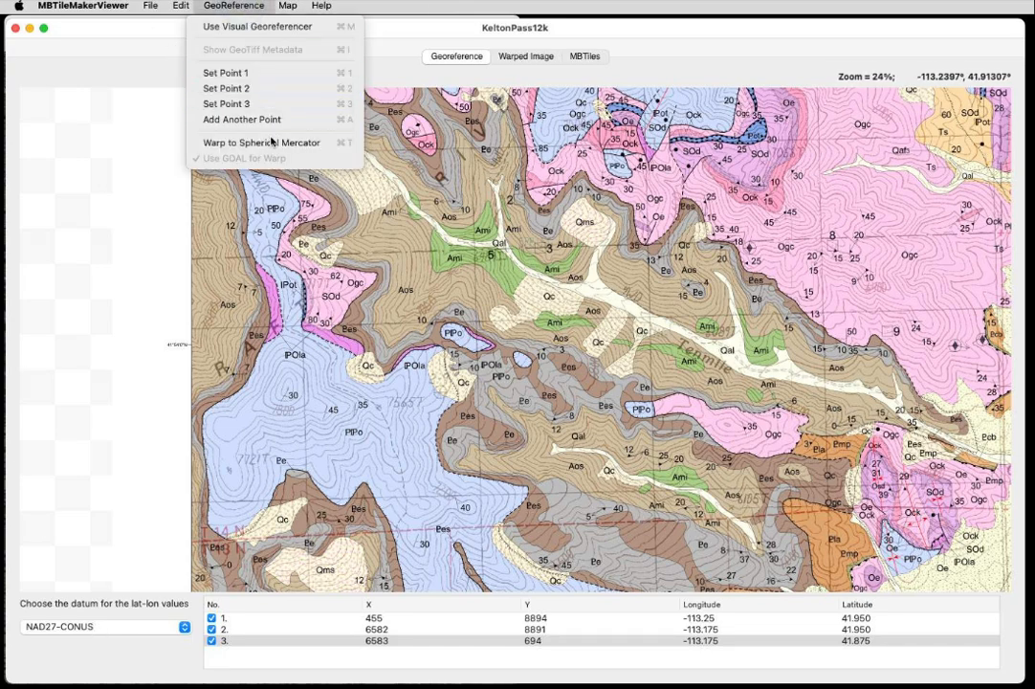
{"action": "left_click", "coordinate": [271, 142]}
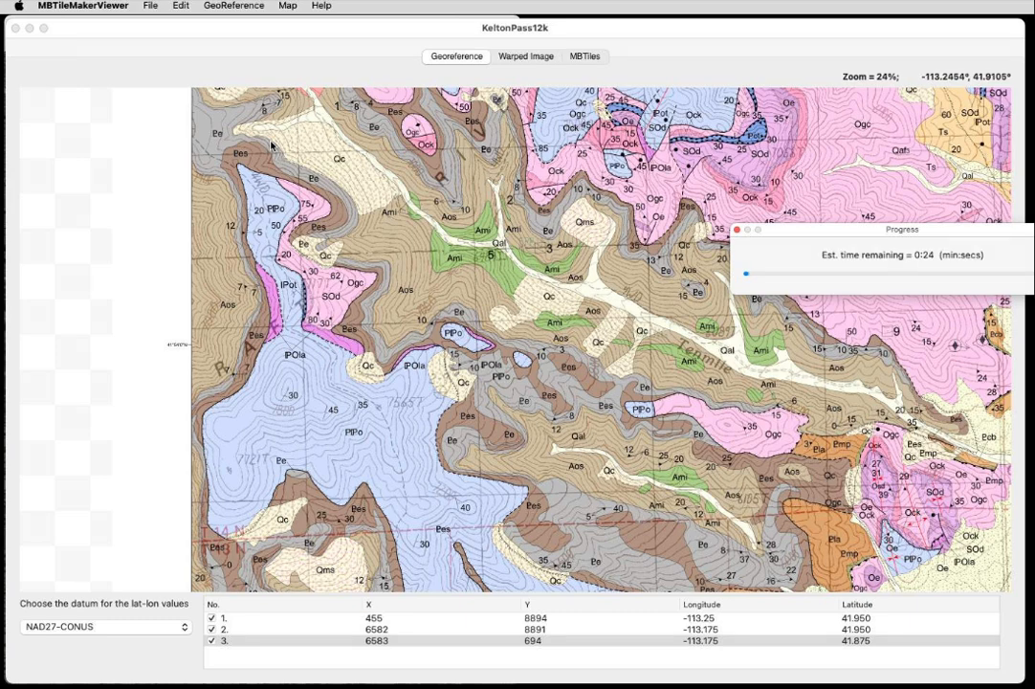
{"action": "left_click_drag", "start_coordinate": [993, 230], "coordinate": [745, 246]}
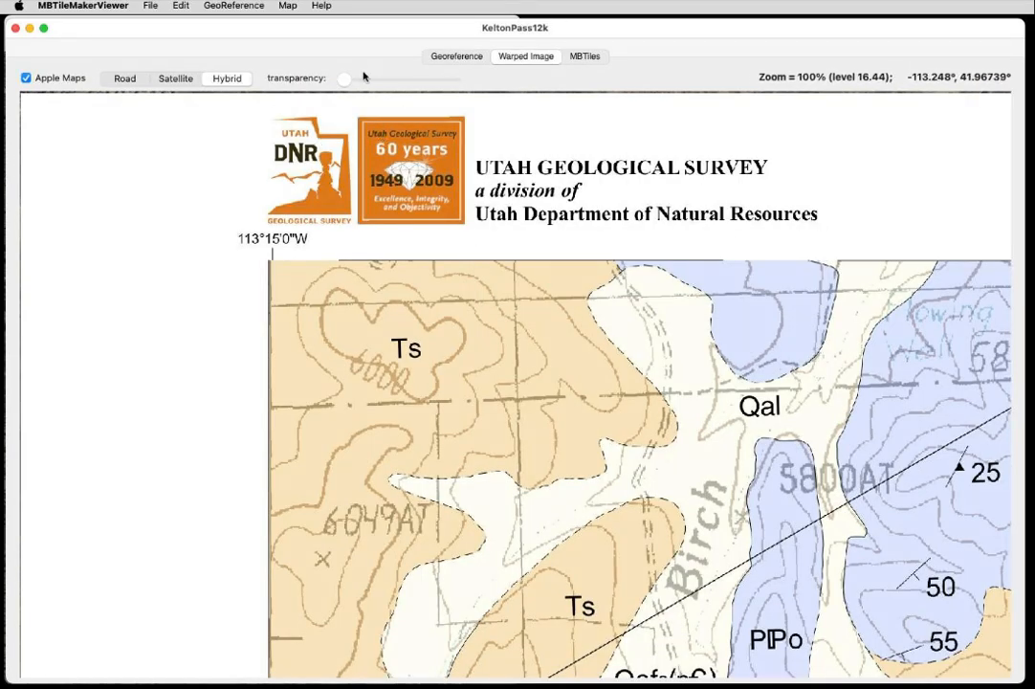
{"action": "left_click_drag", "start_coordinate": [339, 82], "coordinate": [409, 88]}
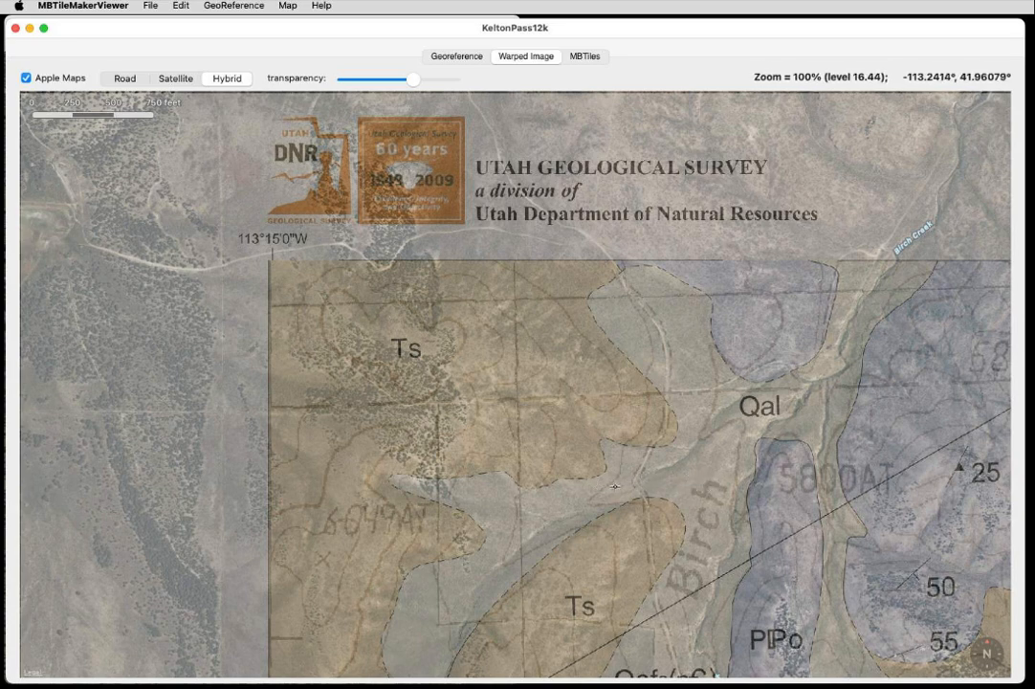
{"action": "scroll", "coordinate": [714, 432], "scroll_direction": "down", "scroll_amount": 1}
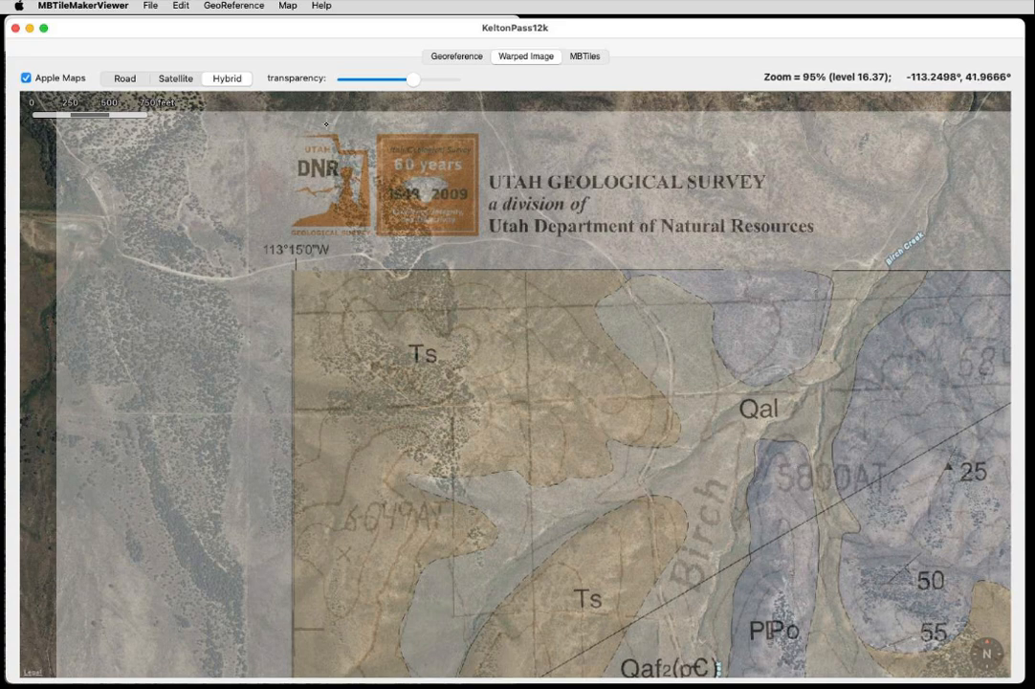
- Clear all guide lines from the unwarped geologic map
{"action": "left_click", "coordinate": [453, 56]}
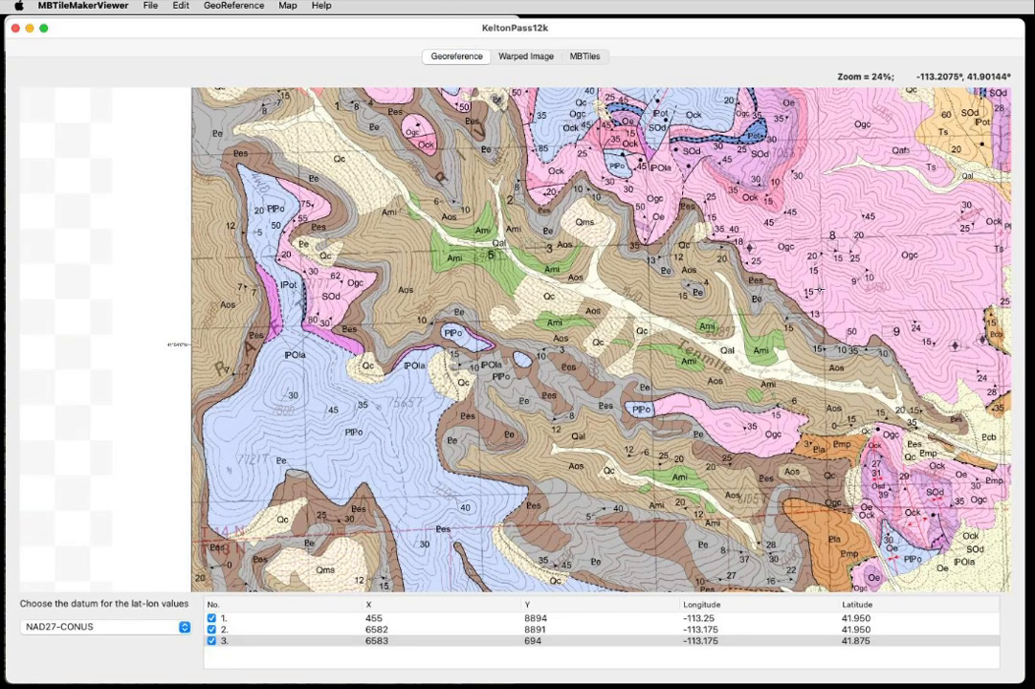
{"action": "left_click", "coordinate": [287, 6]}
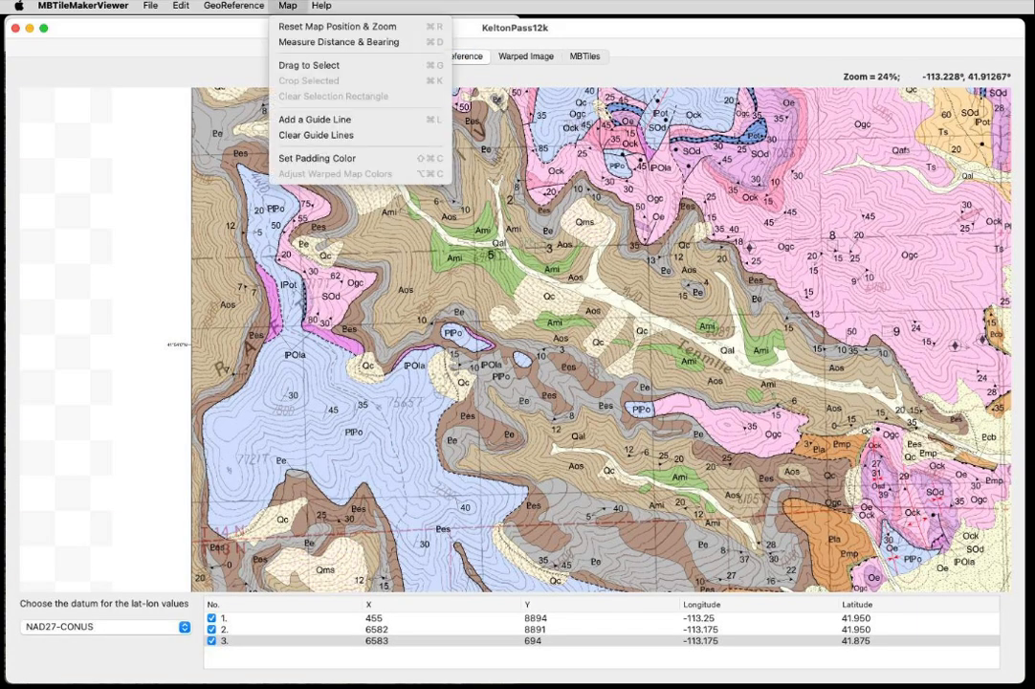
{"action": "left_click", "coordinate": [318, 135]}
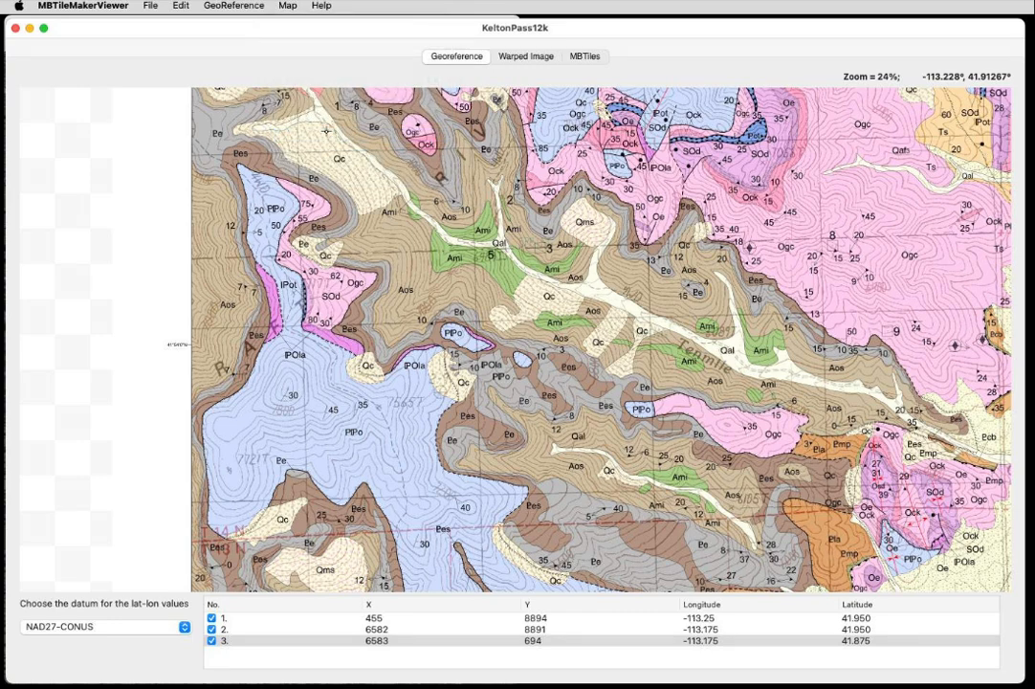
- Load Raft River LiDAR Tx.jpg from Finder as a new map, without merging it with the existing warped map
{"action": "key", "text": "super+Tab"}
{"action": "key", "text": "super+Tab"}
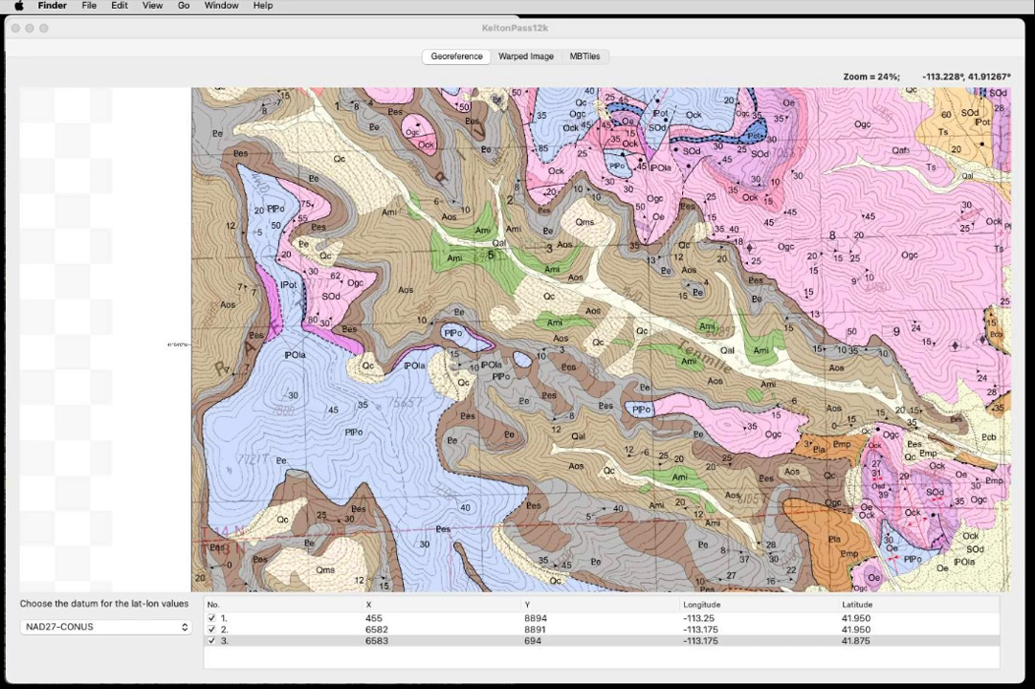
{"action": "left_click_drag", "start_coordinate": [1032, 272], "coordinate": [532, 294]}
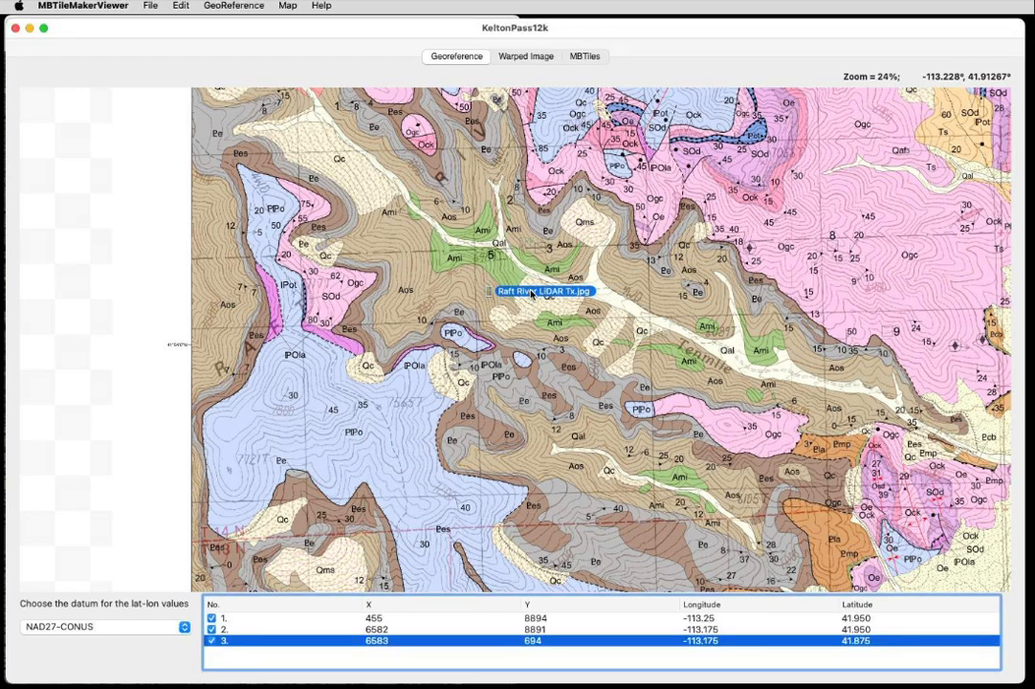
{"action": "left_click_drag", "start_coordinate": [533, 294], "coordinate": [532, 294]}
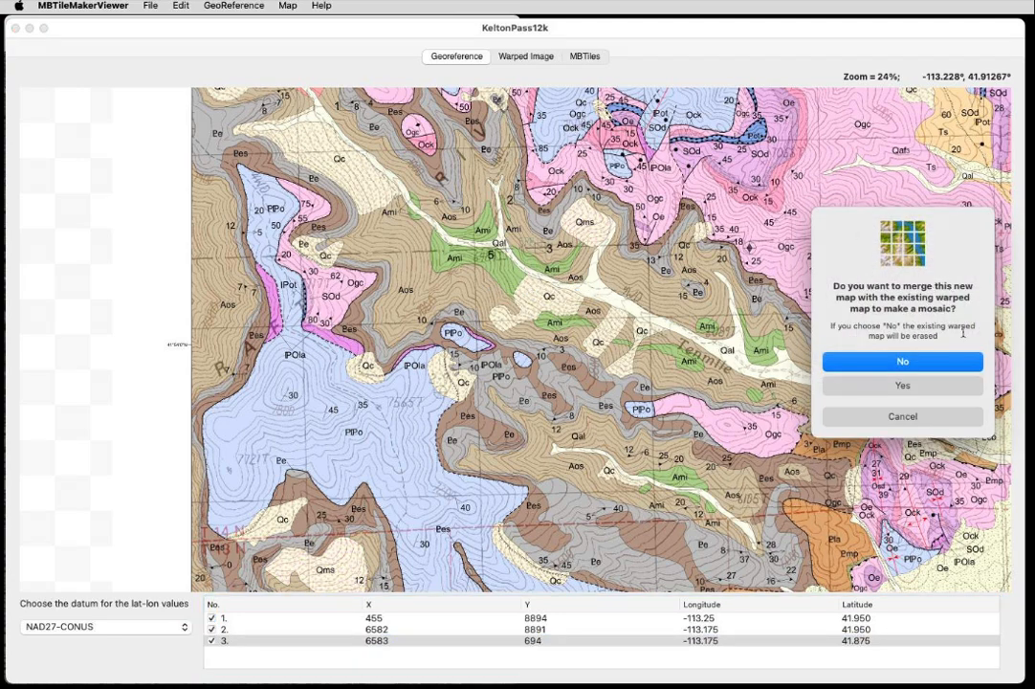
{"action": "left_click", "coordinate": [901, 363]}
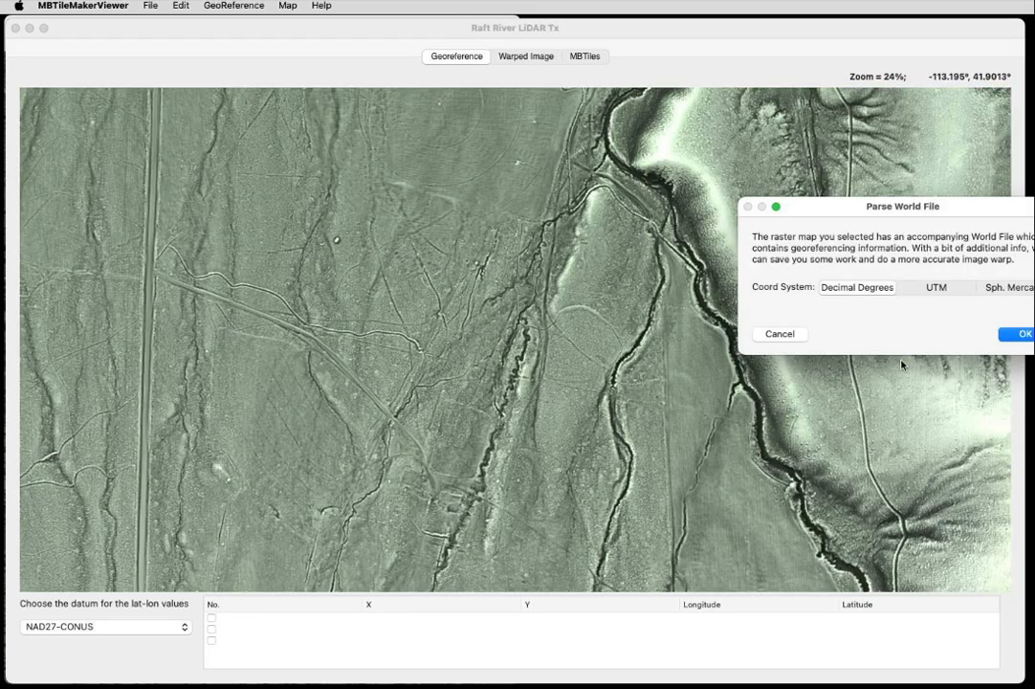
- Parse the LiDAR image's world file with the UTM coordinate system in zone 12
{"action": "left_click_drag", "start_coordinate": [924, 206], "coordinate": [648, 205]}
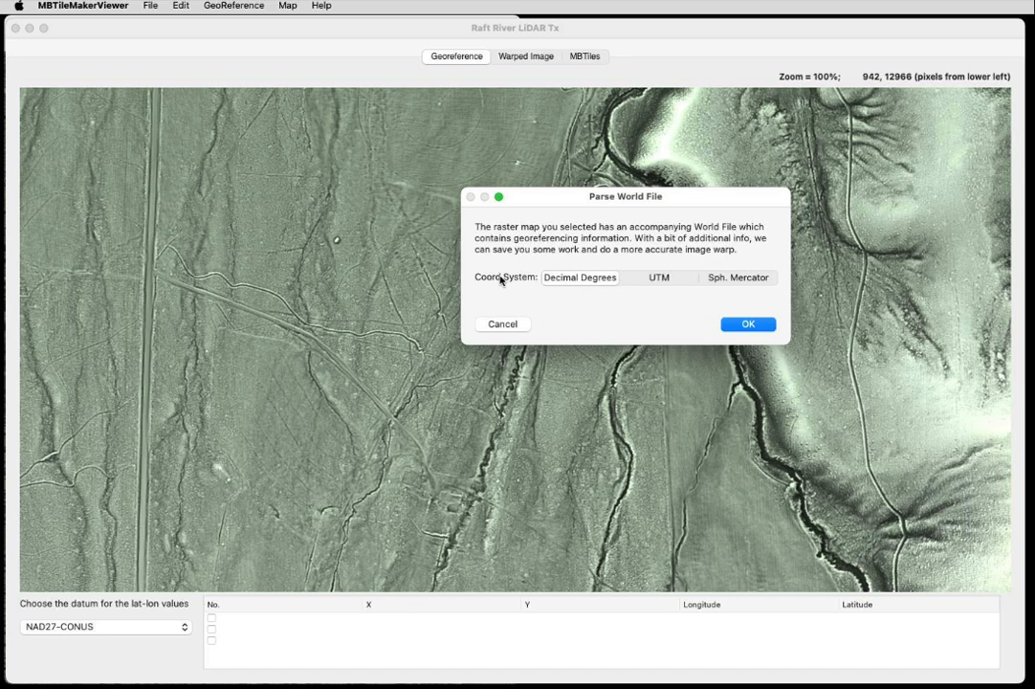
{"action": "left_click", "coordinate": [665, 277]}
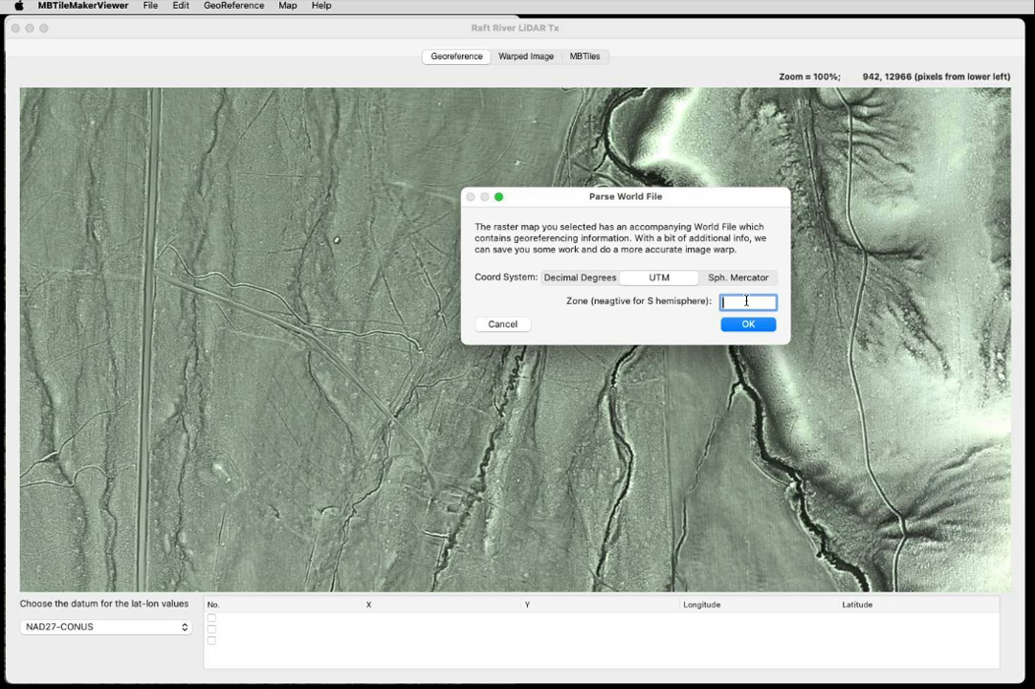
{"action": "type", "text": "12"}
{"action": "left_click", "coordinate": [747, 326]}
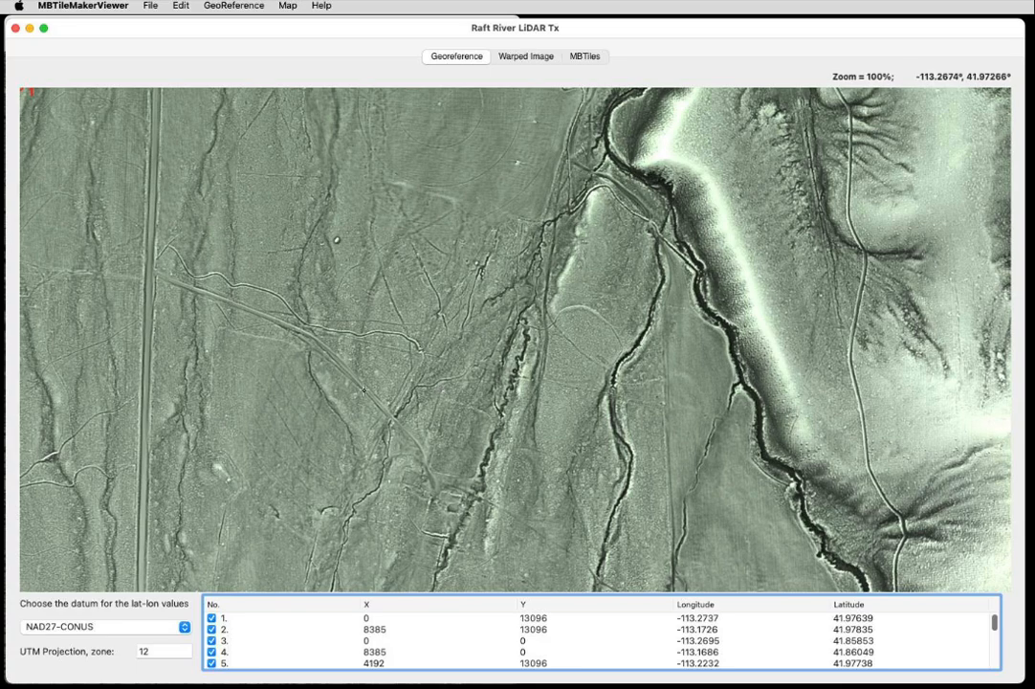
- Examine the whole LiDAR image and how its control points are distributed across it
{"action": "scroll", "coordinate": [438, 383], "scroll_direction": "down", "scroll_amount": 5}
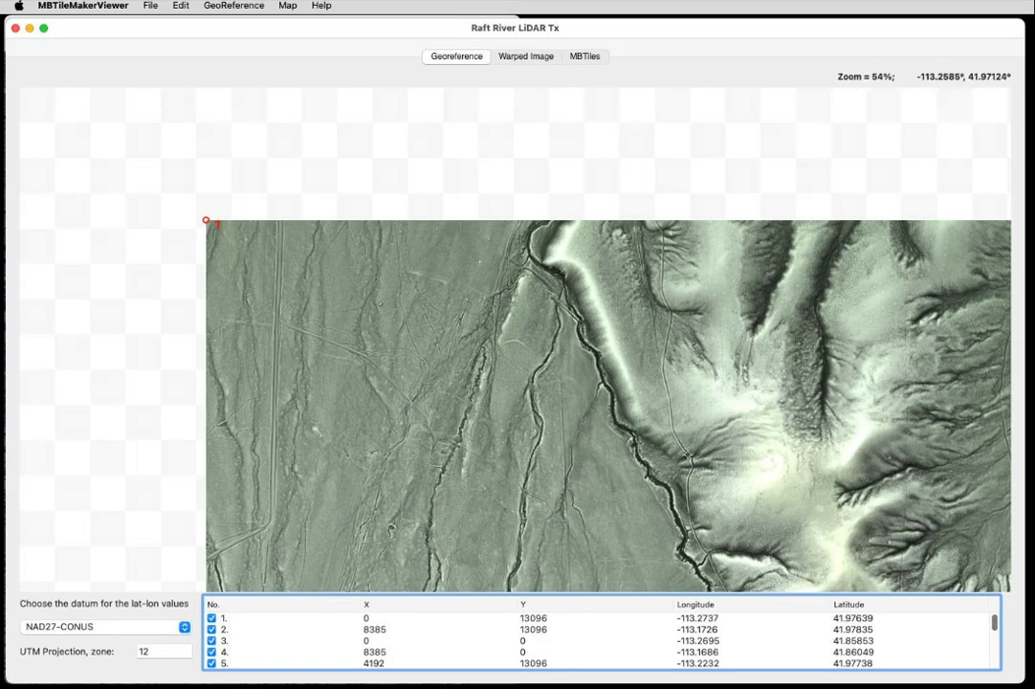
{"action": "left_click_drag", "start_coordinate": [688, 454], "coordinate": [572, 193]}
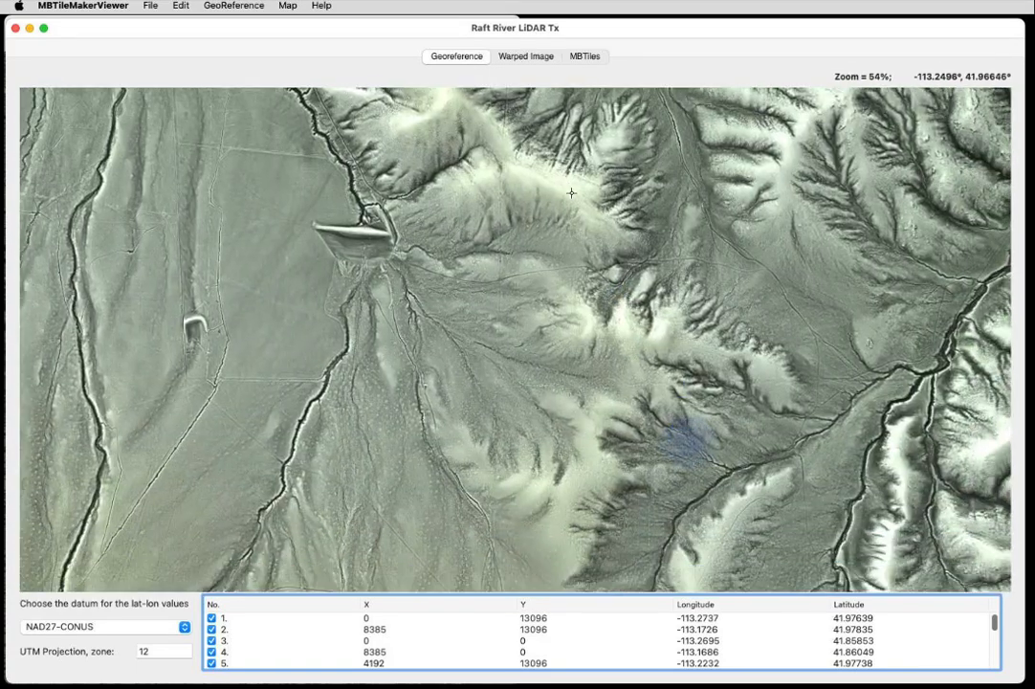
{"action": "left_click_drag", "start_coordinate": [724, 460], "coordinate": [650, 249]}
{"action": "scroll", "coordinate": [651, 249], "scroll_direction": "down", "scroll_amount": 10}
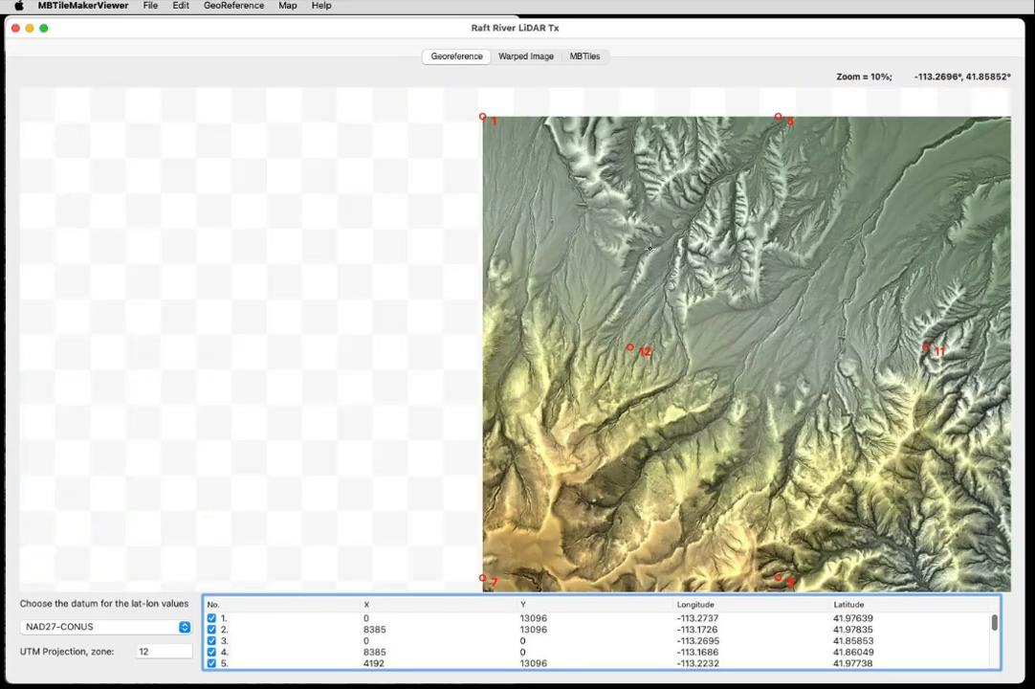
{"action": "left_click_drag", "start_coordinate": [751, 320], "coordinate": [426, 176]}
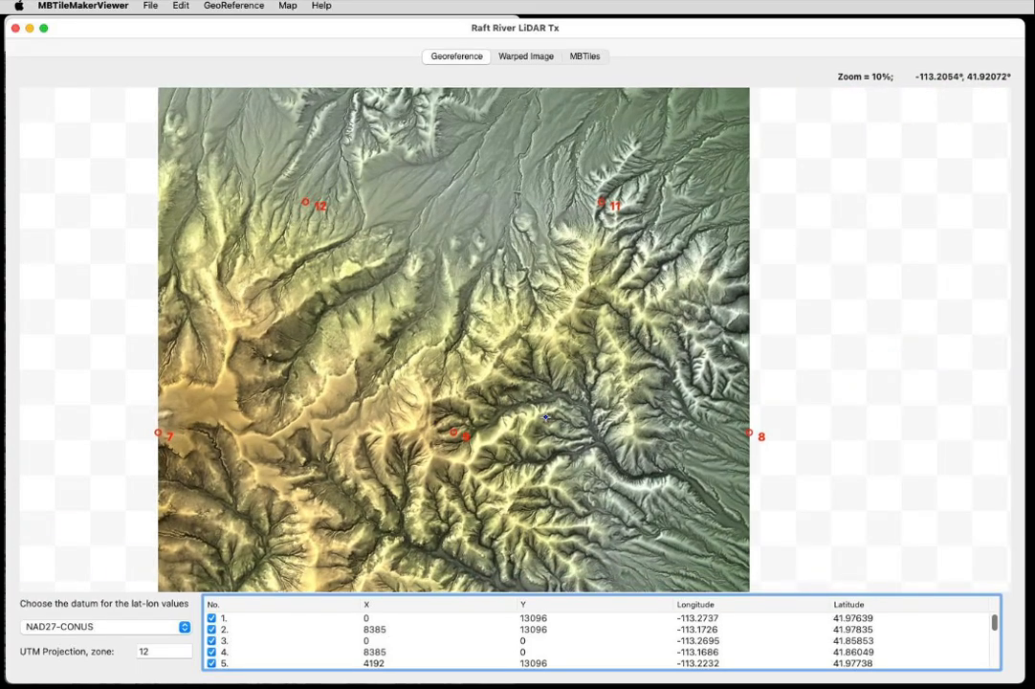
{"action": "left_click_drag", "start_coordinate": [547, 417], "coordinate": [593, 211]}
{"action": "left_click_drag", "start_coordinate": [554, 446], "coordinate": [548, 480]}
{"action": "left_click_drag", "start_coordinate": [559, 247], "coordinate": [543, 418]}
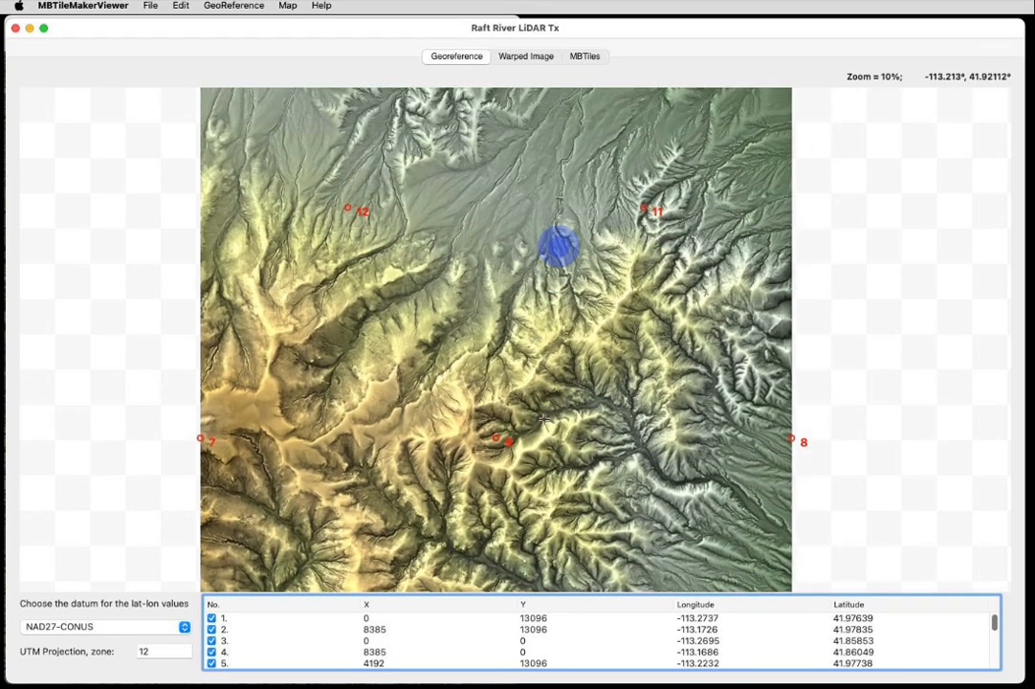
{"action": "left_click_drag", "start_coordinate": [666, 297], "coordinate": [654, 257]}
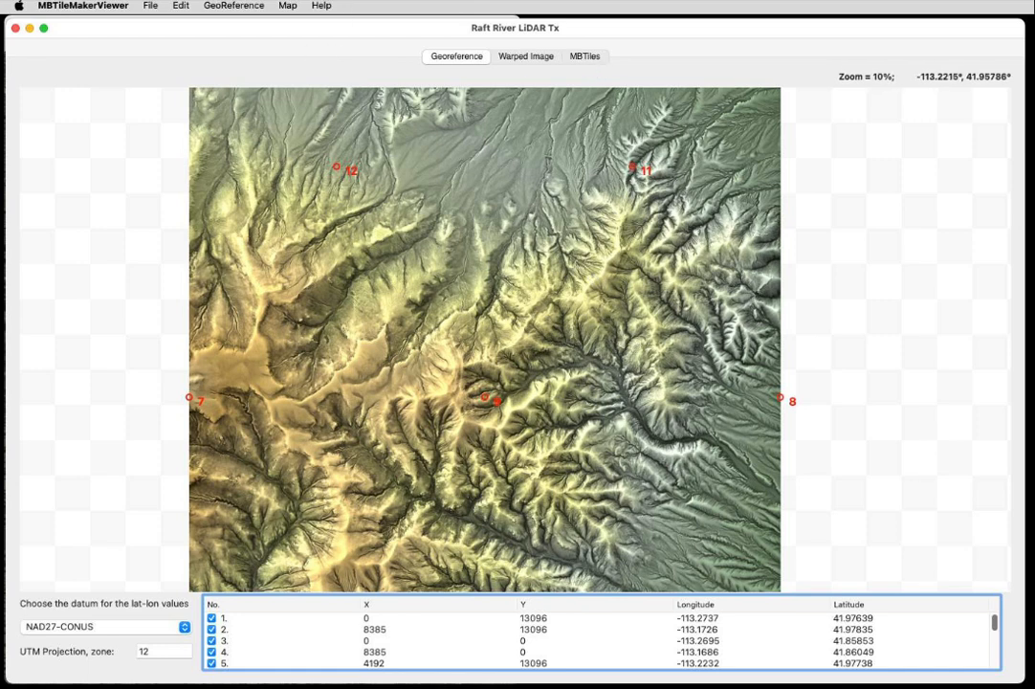
- Warp the LiDAR image to Spherical Mercator with the More Accurate option
{"action": "left_click", "coordinate": [233, 6]}
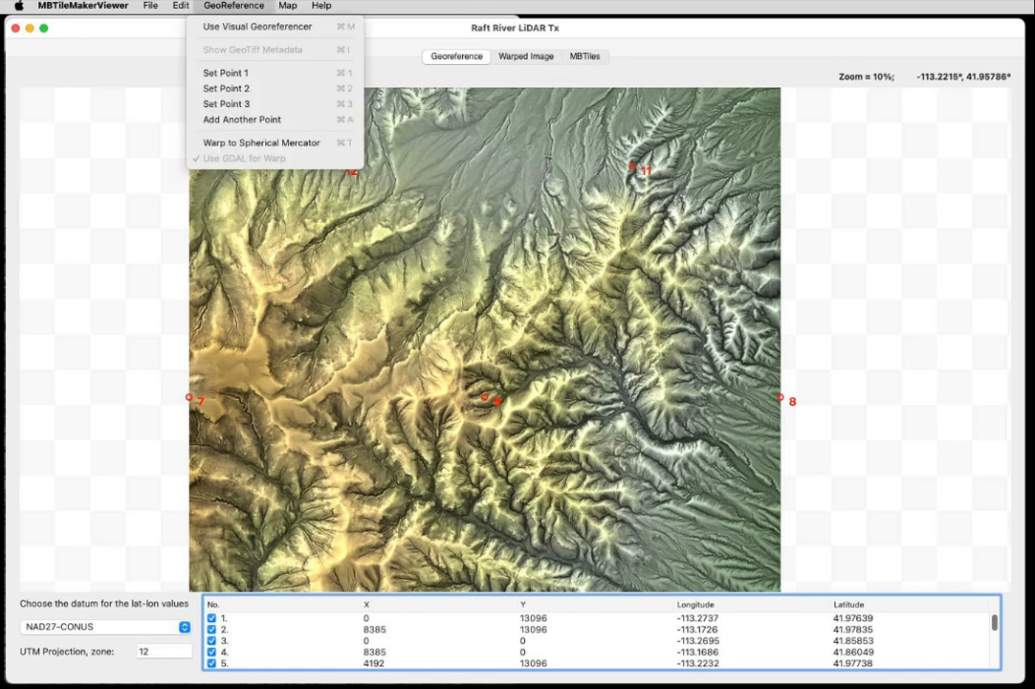
{"action": "left_click", "coordinate": [261, 143]}
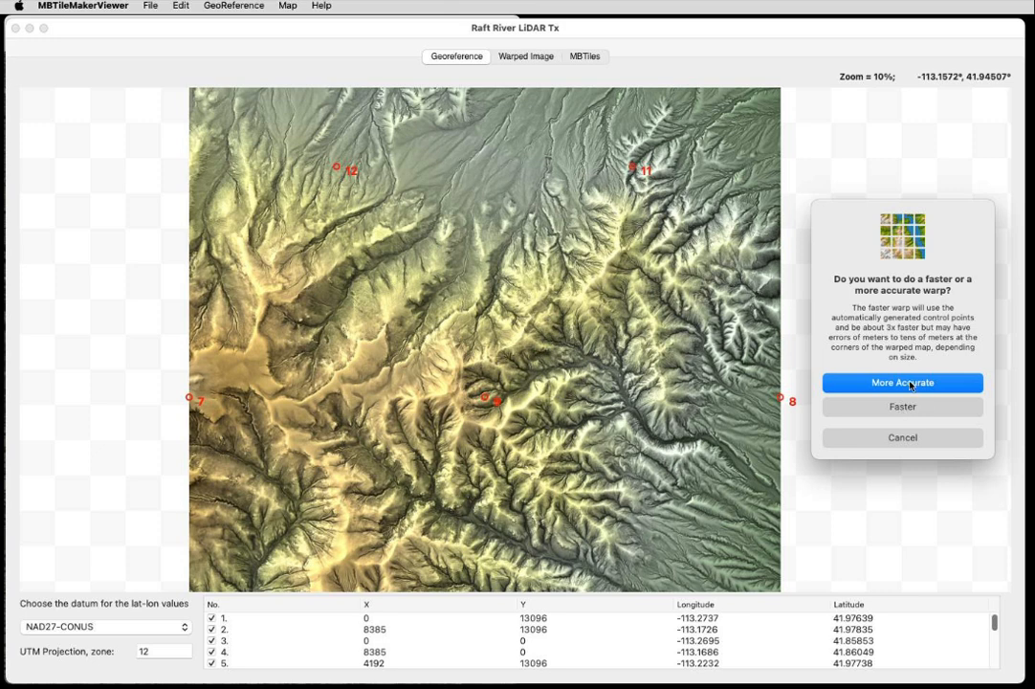
{"action": "left_click", "coordinate": [910, 383]}
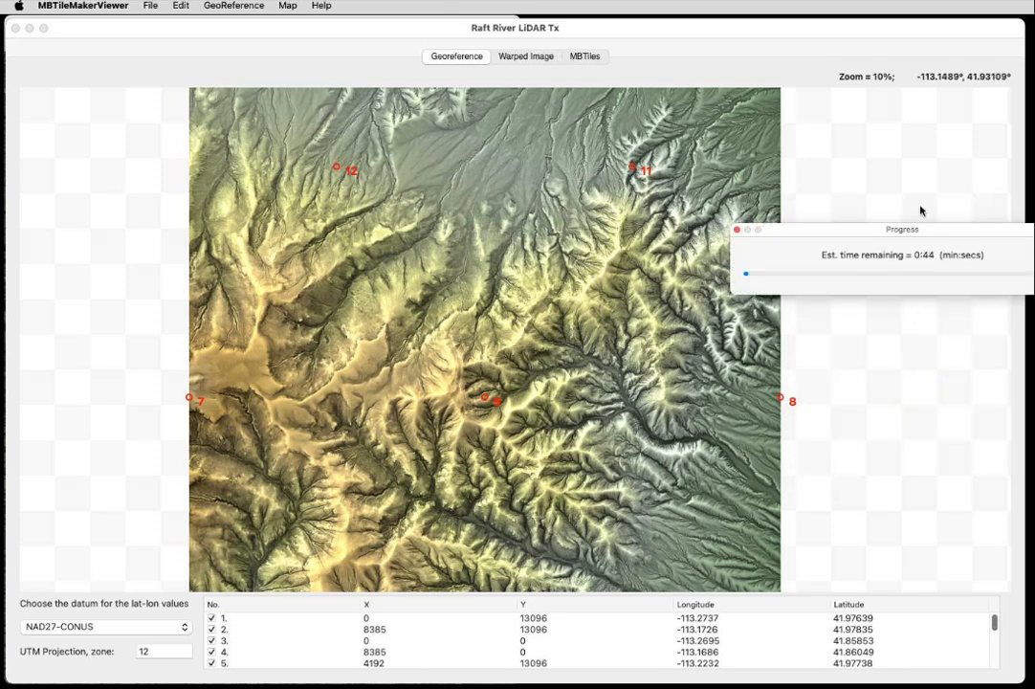
{"action": "left_click_drag", "start_coordinate": [969, 229], "coordinate": [694, 226]}
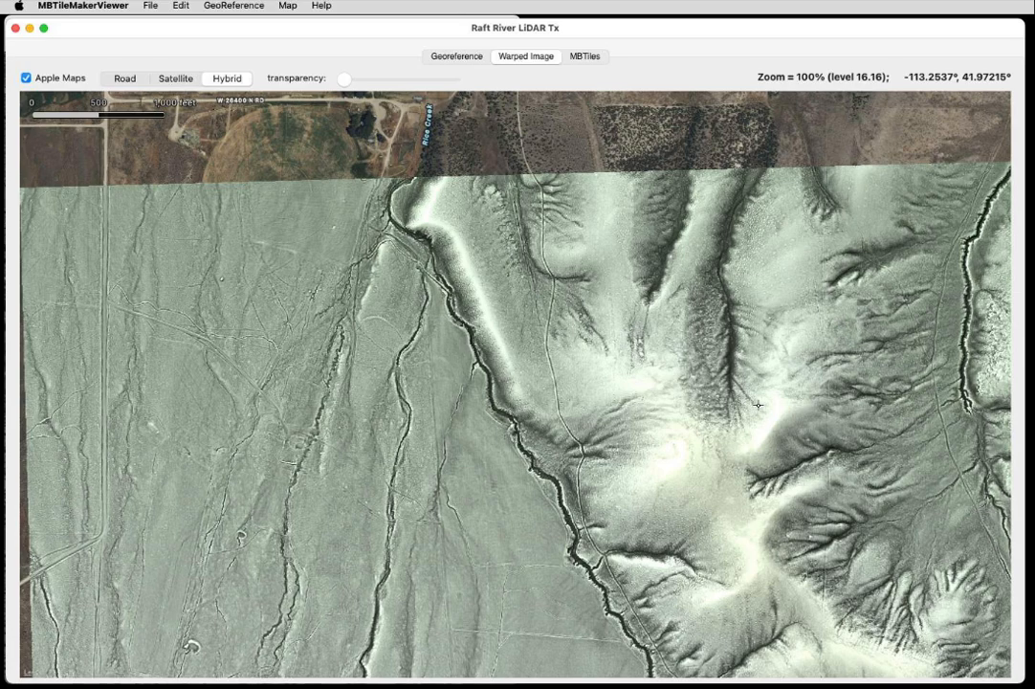
- Examine the warped LiDAR image against the surrounding imagery, from its full extent down to the stream channels in its northern half
{"action": "scroll", "coordinate": [758, 404], "scroll_direction": "down", "scroll_amount": 10}
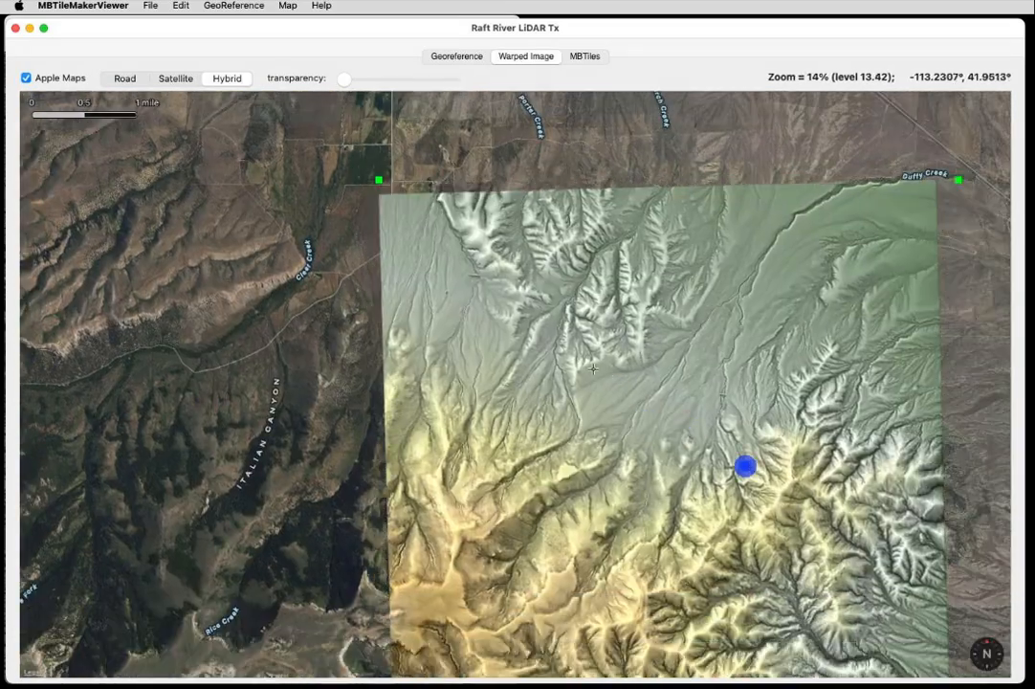
{"action": "left_click_drag", "start_coordinate": [594, 369], "coordinate": [425, 302]}
{"action": "scroll", "coordinate": [495, 346], "scroll_direction": "down", "scroll_amount": 1}
{"action": "left_click_drag", "start_coordinate": [487, 459], "coordinate": [517, 393]}
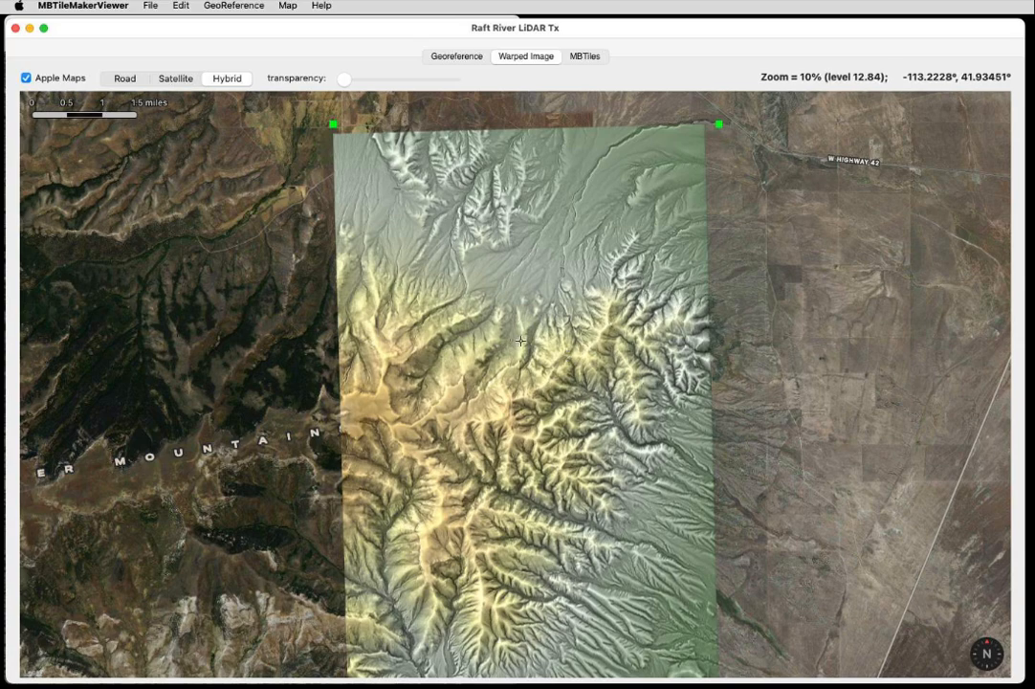
{"action": "scroll", "coordinate": [525, 316], "scroll_direction": "up", "scroll_amount": 8}
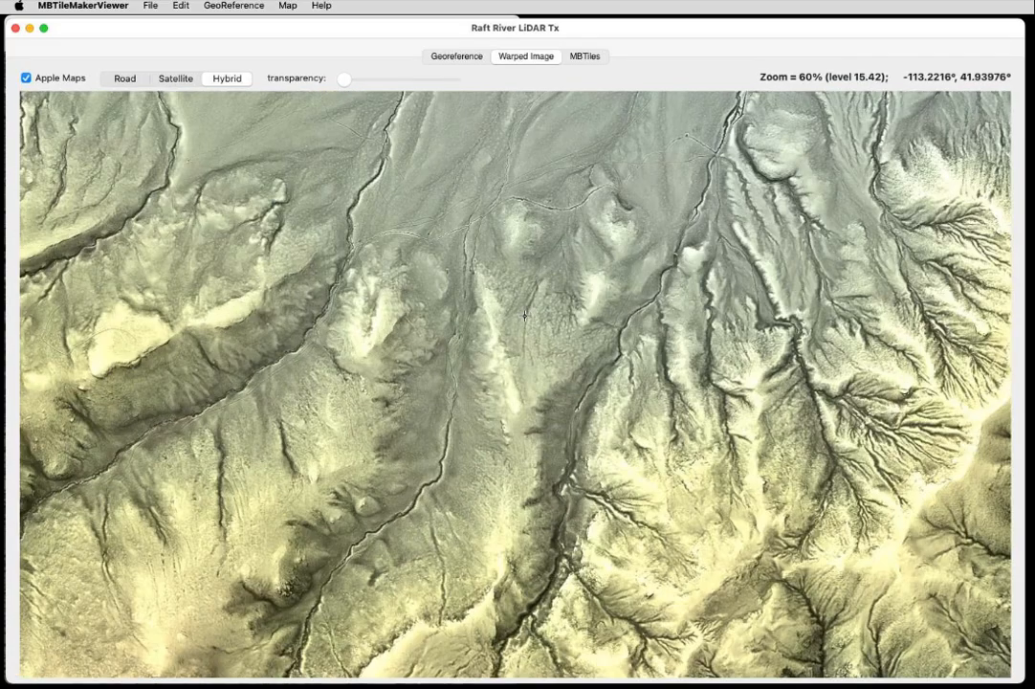
{"action": "left_click_drag", "start_coordinate": [529, 234], "coordinate": [567, 497]}
{"action": "scroll", "coordinate": [639, 329], "scroll_direction": "up", "scroll_amount": 3}
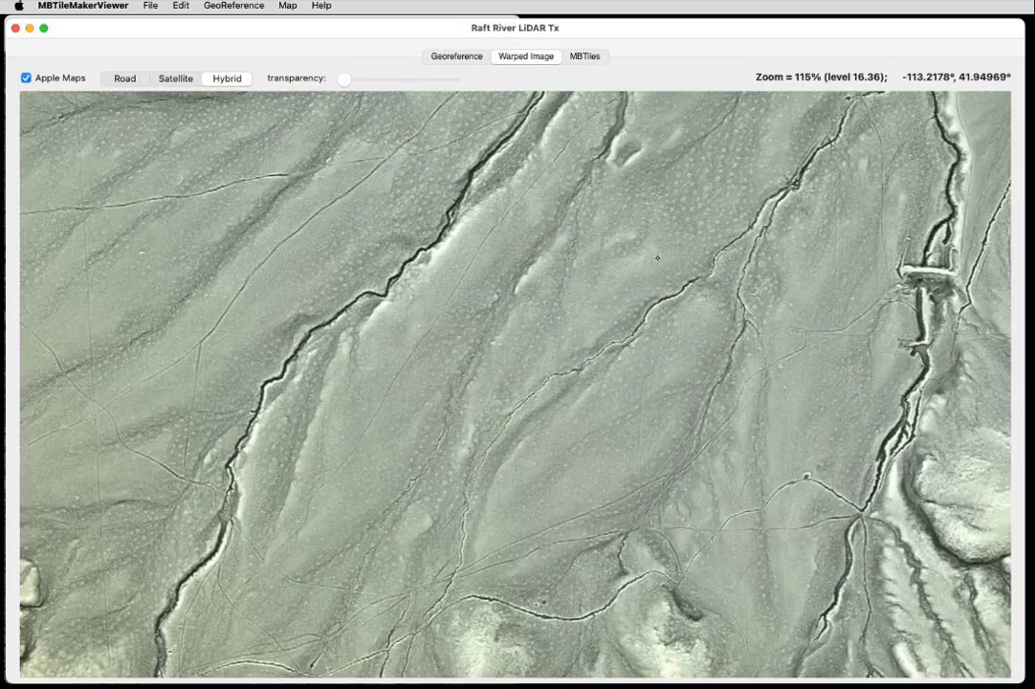
{"action": "mouse_move", "coordinate": [657, 257]}
{"action": "left_mouse_down"}
{"action": "mouse_move", "coordinate": [464, 482]}
{"action": "mouse_move", "coordinate": [423, 551]}
{"action": "left_mouse_up"}
{"action": "left_click_drag", "start_coordinate": [563, 310], "coordinate": [380, 252]}
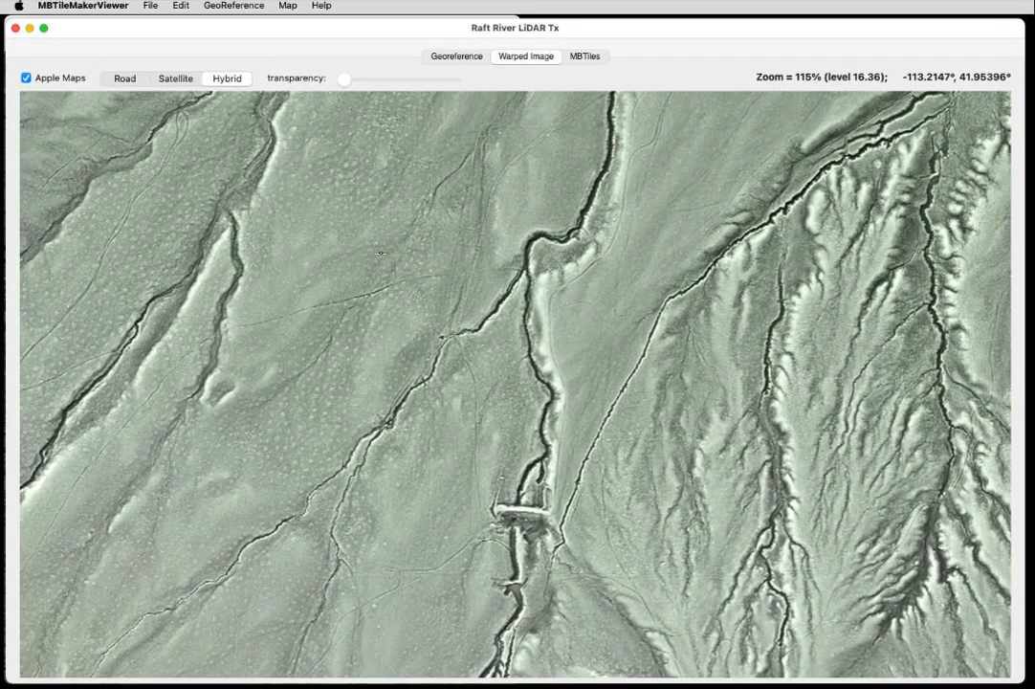
- Examine the warped LiDAR image northward along its stream channels, up close to the road crossing near the northern edge
{"action": "left_click_drag", "start_coordinate": [437, 298], "coordinate": [587, 629]}
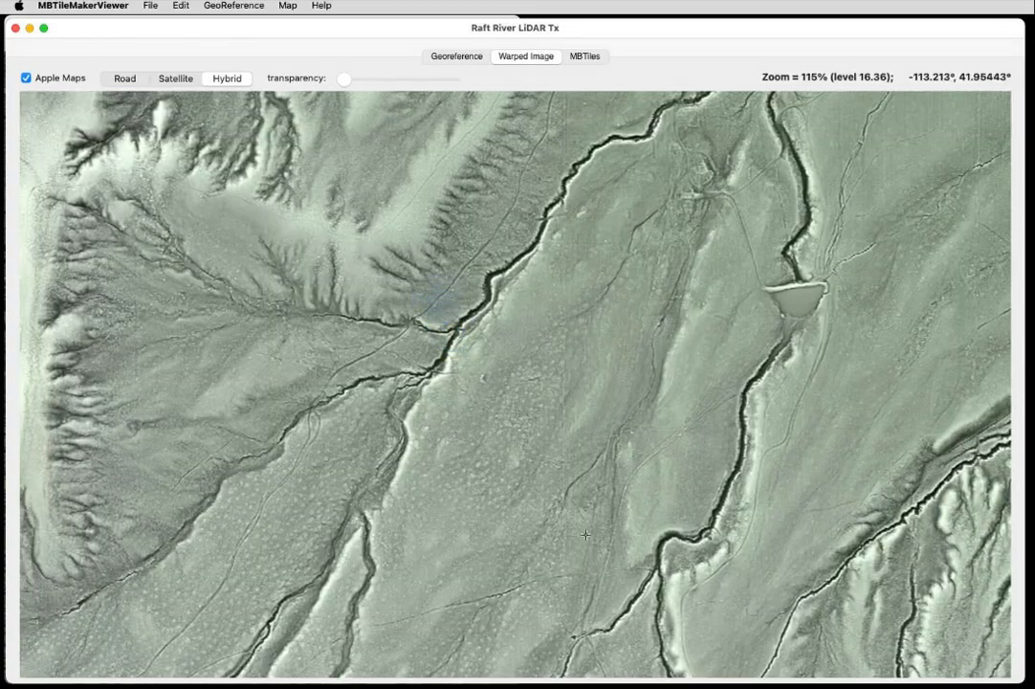
{"action": "left_click_drag", "start_coordinate": [596, 350], "coordinate": [429, 594]}
{"action": "left_click_drag", "start_coordinate": [571, 330], "coordinate": [512, 552]}
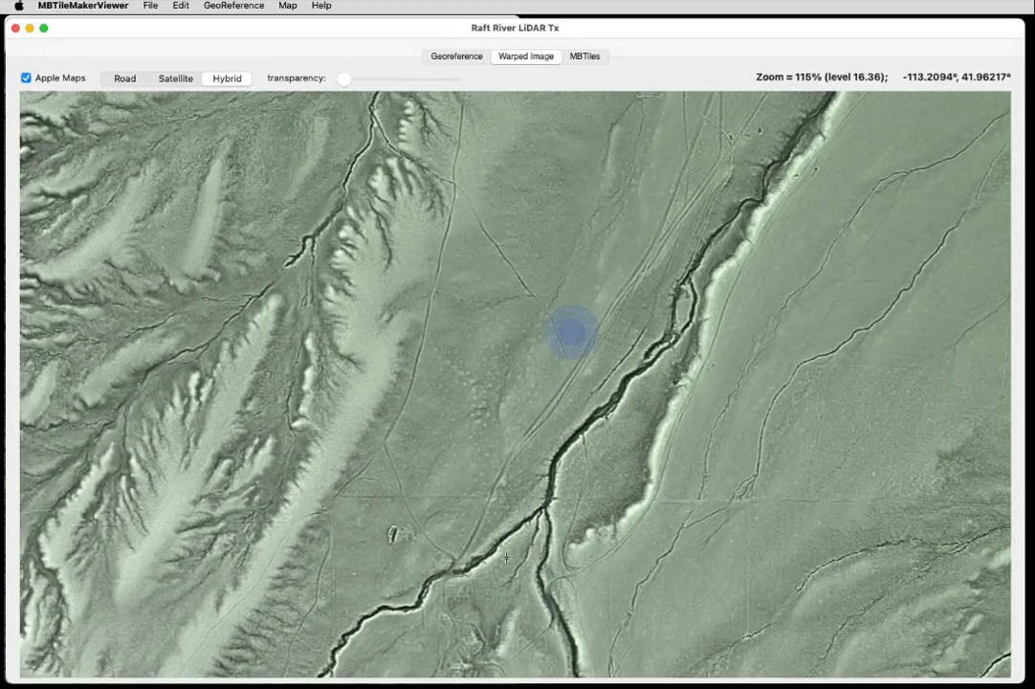
{"action": "left_click_drag", "start_coordinate": [639, 305], "coordinate": [540, 582]}
{"action": "scroll", "coordinate": [745, 405], "scroll_direction": "up", "scroll_amount": 6}
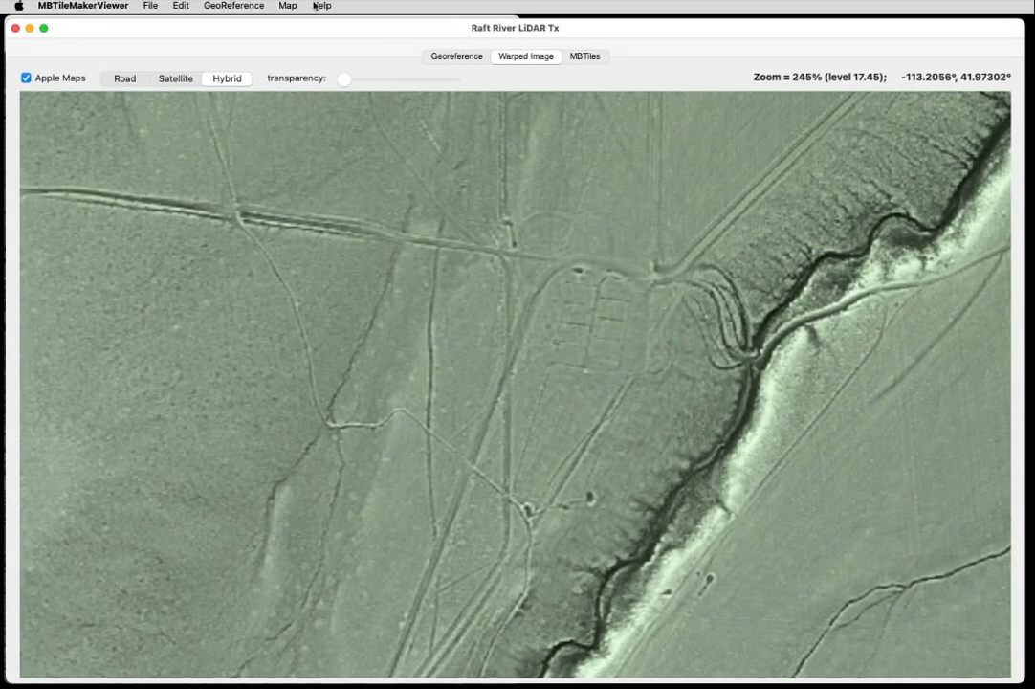
{"action": "left_click_drag", "start_coordinate": [347, 80], "coordinate": [308, 96]}
- Examine the northern edge of the warped LiDAR image against the surrounding imagery, out to its wider extent
{"action": "scroll", "coordinate": [543, 457], "scroll_direction": "down", "scroll_amount": 10}
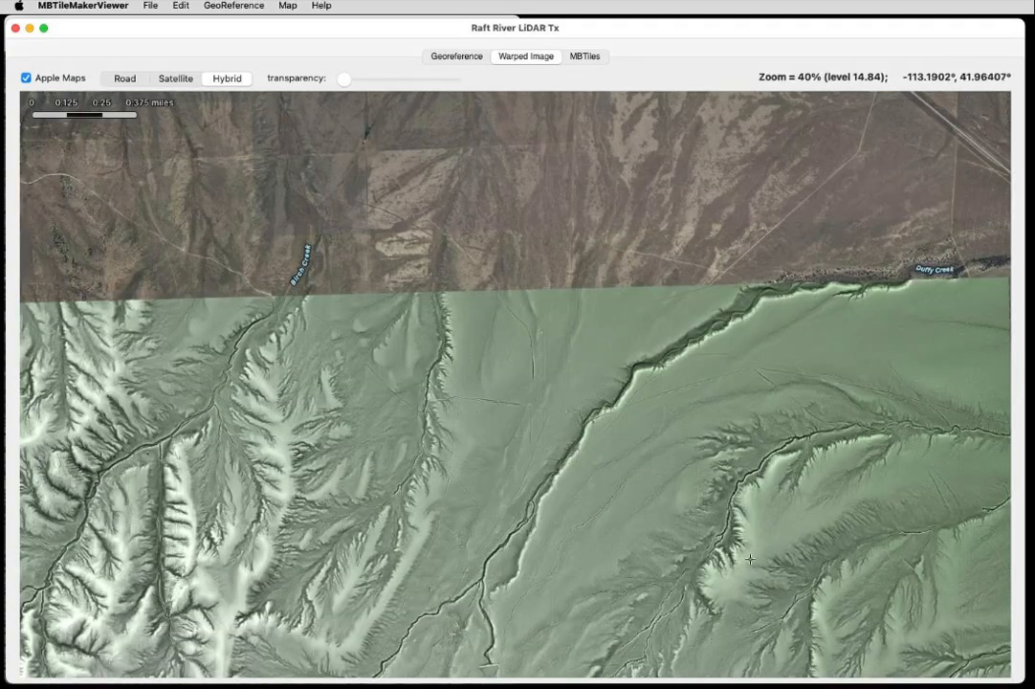
{"action": "left_click_drag", "start_coordinate": [719, 608], "coordinate": [677, 59]}
{"action": "left_click_drag", "start_coordinate": [602, 386], "coordinate": [715, 547]}
{"action": "scroll", "coordinate": [632, 506], "scroll_direction": "down", "scroll_amount": 8}
{"action": "left_click_drag", "start_coordinate": [576, 572], "coordinate": [591, 363]}
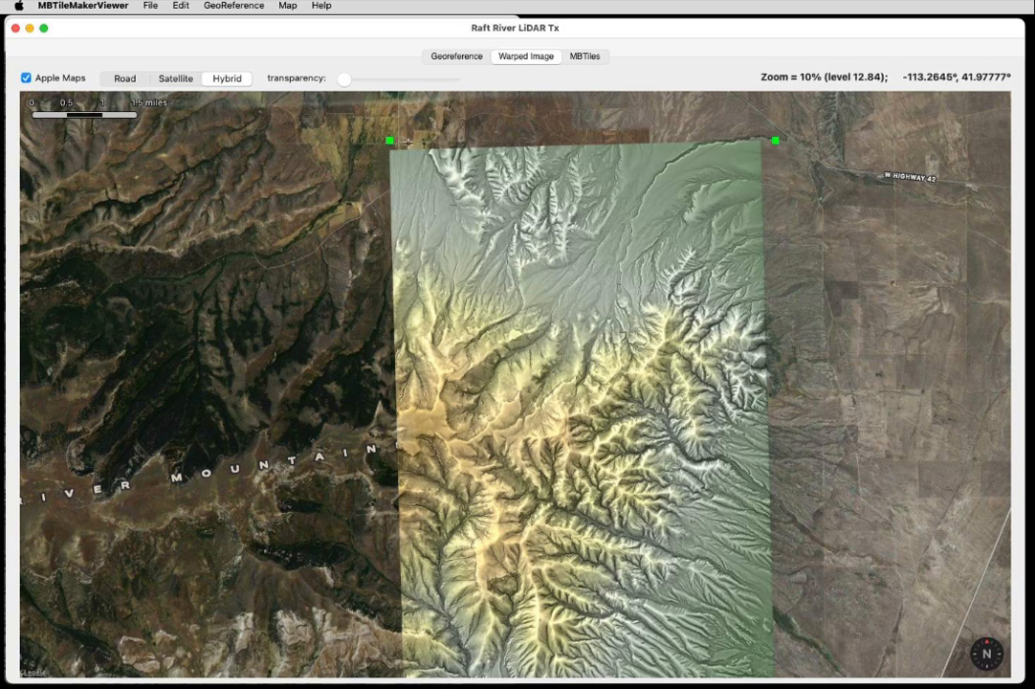
- View the upper edge of the unwarped LiDAR image and inspect its padding color setting without changing it
{"action": "left_click", "coordinate": [466, 54]}
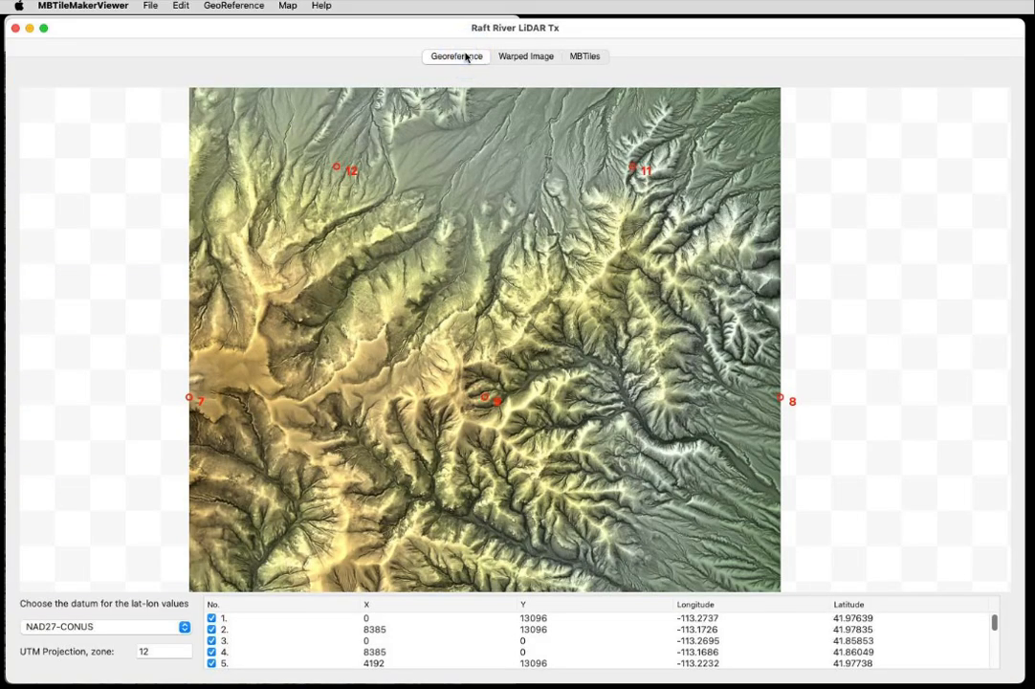
{"action": "left_click_drag", "start_coordinate": [506, 123], "coordinate": [542, 376]}
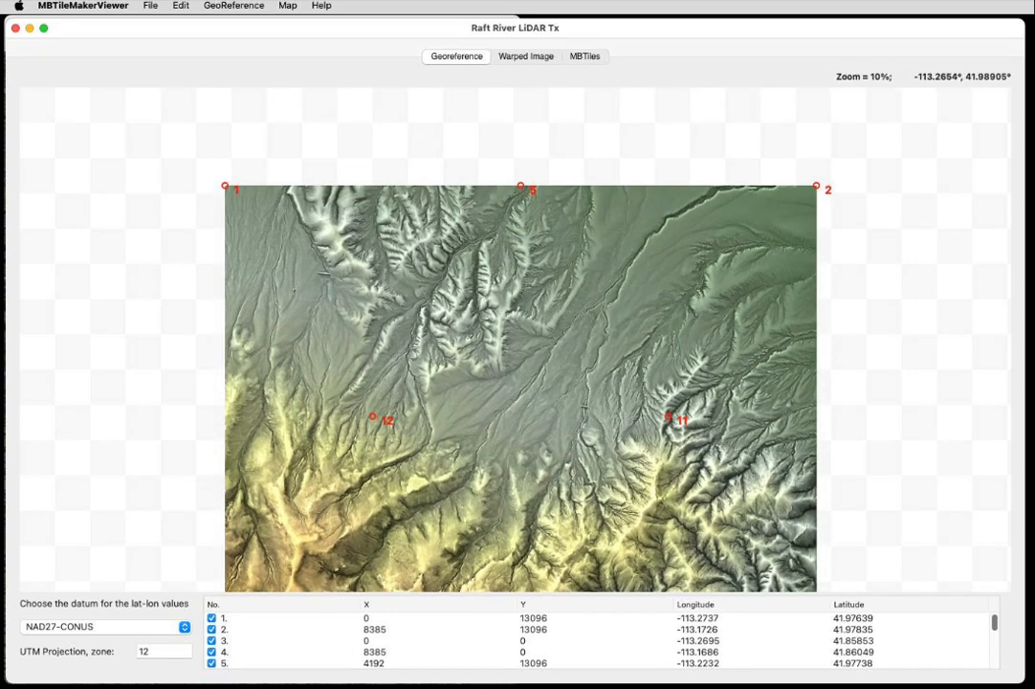
{"action": "left_click", "coordinate": [288, 6]}
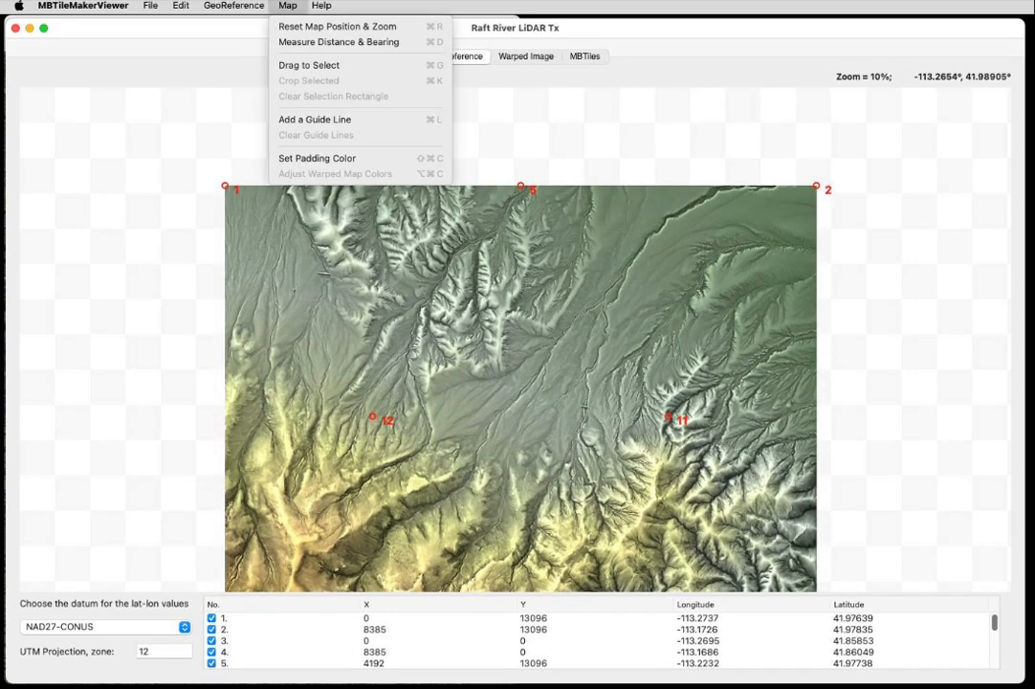
{"action": "left_click", "coordinate": [352, 159]}
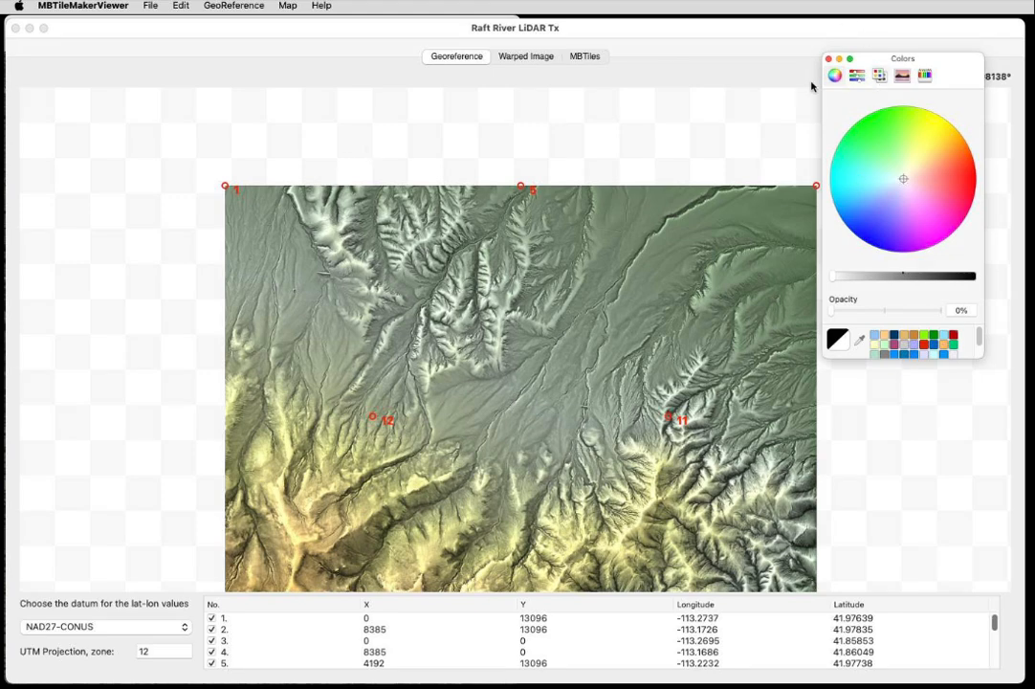
{"action": "left_click", "coordinate": [890, 57]}
{"action": "left_click", "coordinate": [829, 58]}
- View the northeast corner of the warped LiDAR image and inspect its padding color and opacity without changing them
{"action": "left_click", "coordinate": [519, 57]}
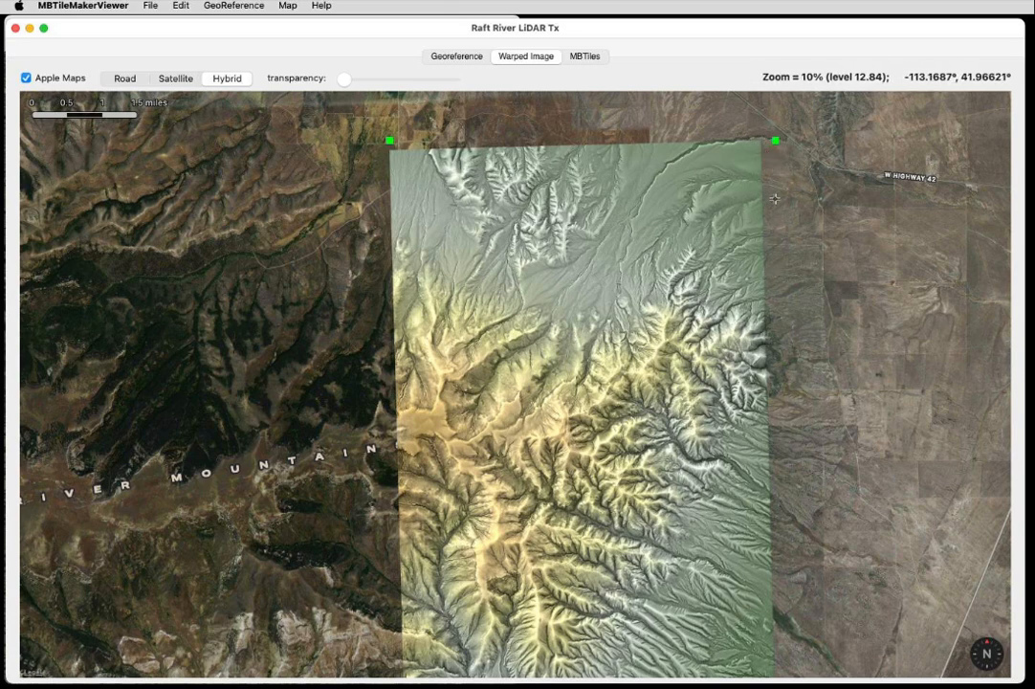
{"action": "scroll", "coordinate": [773, 184], "scroll_direction": "up", "scroll_amount": 5}
{"action": "scroll", "coordinate": [769, 182], "scroll_direction": "up", "scroll_amount": 10}
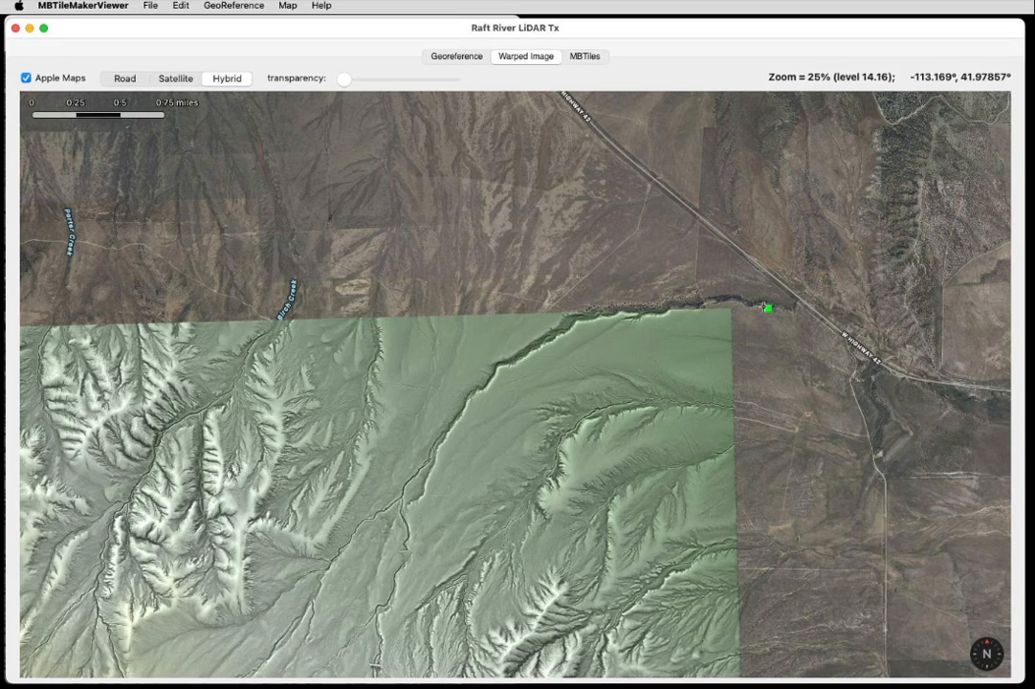
{"action": "left_click", "coordinate": [287, 5]}
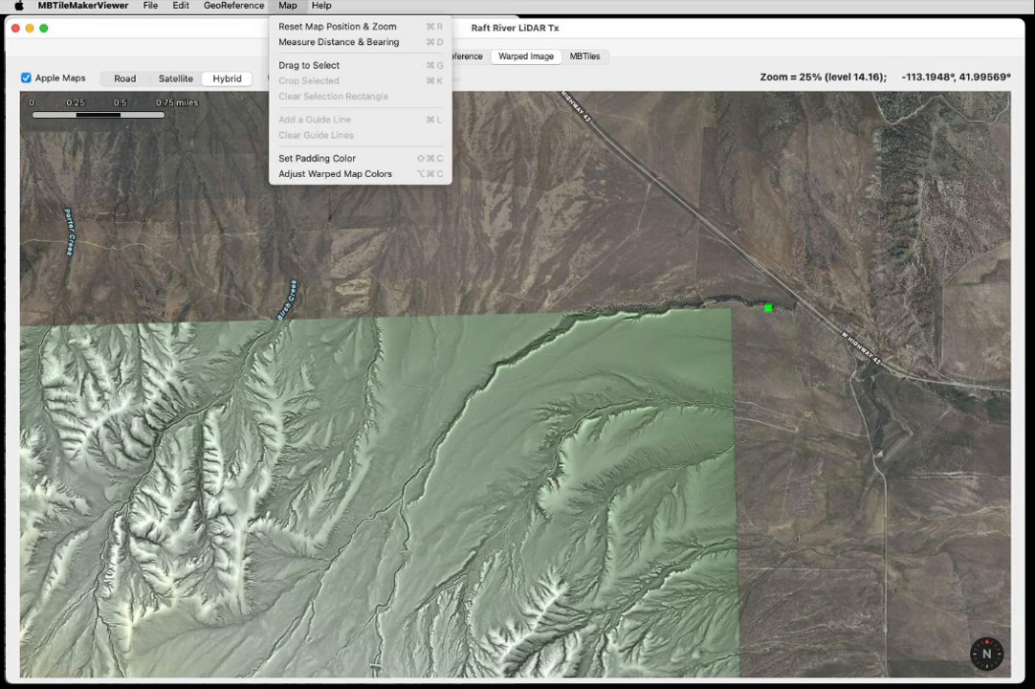
{"action": "left_click", "coordinate": [313, 159]}
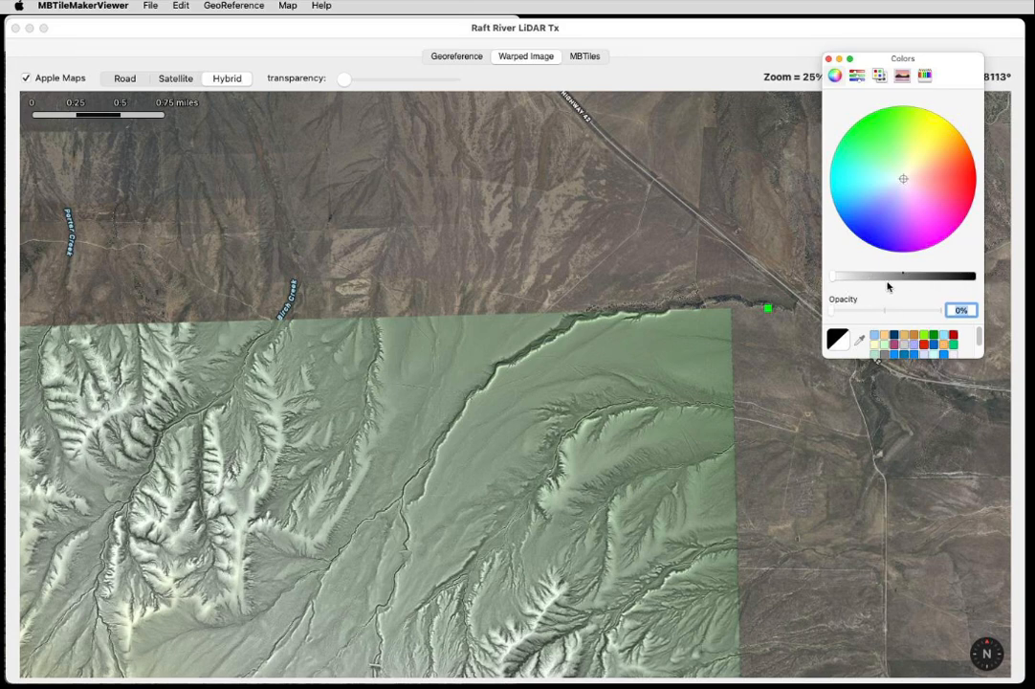
{"action": "left_click", "coordinate": [830, 59]}
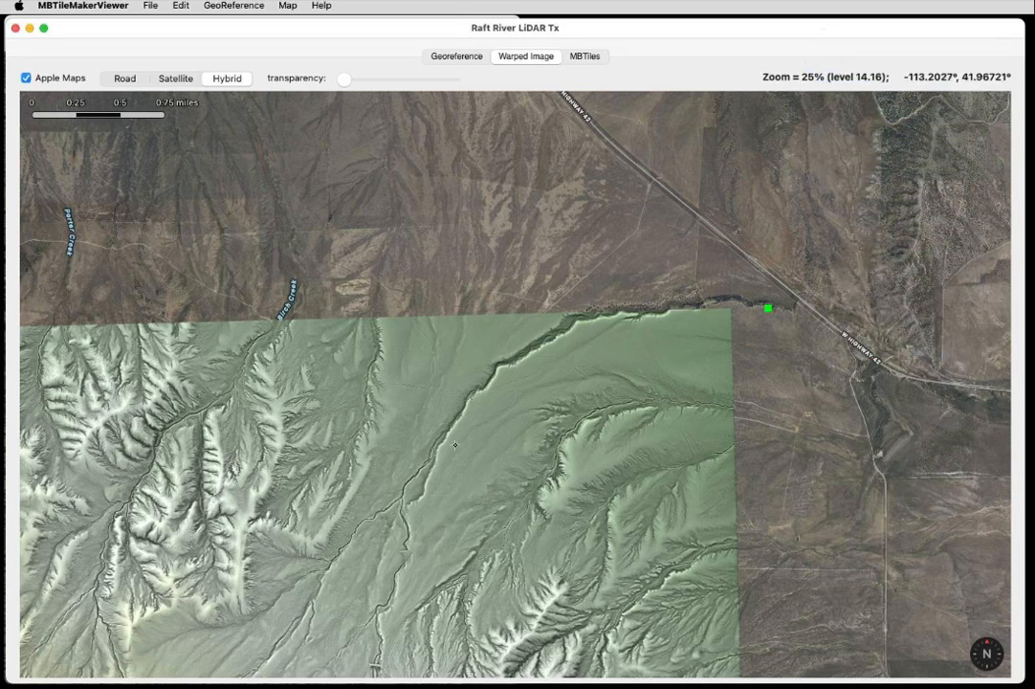
- Save the warped LiDAR image to the Desktop as the MBTiles file Raft River LiDAR Tx.mbtiles
{"action": "scroll", "coordinate": [455, 445], "scroll_direction": "down", "scroll_amount": 5}
{"action": "left_click_drag", "start_coordinate": [455, 445], "coordinate": [529, 279]}
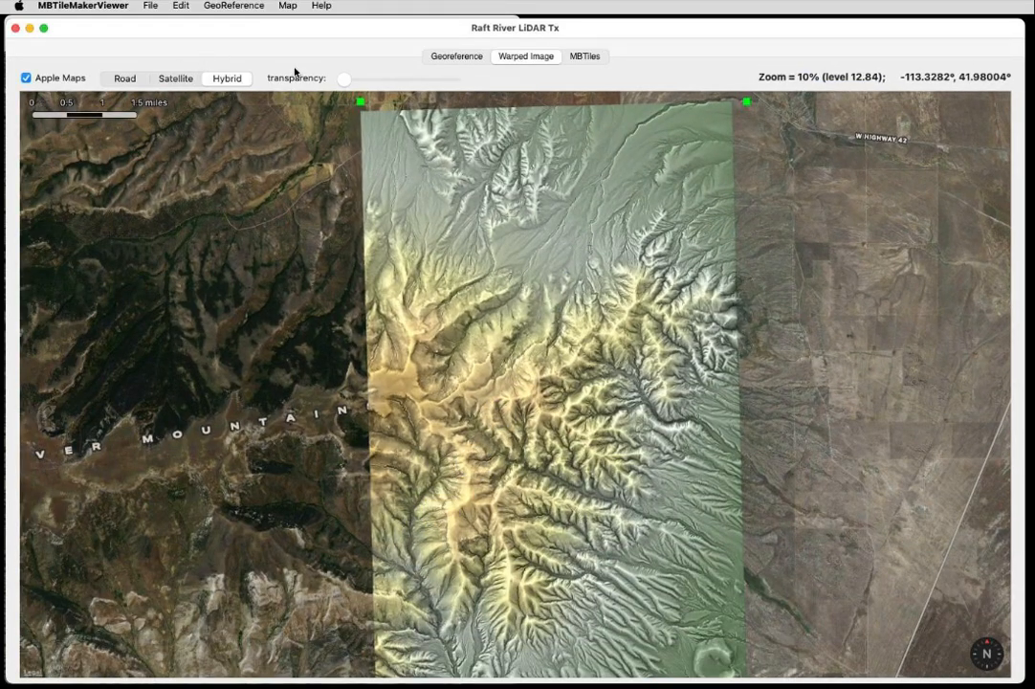
{"action": "left_click", "coordinate": [151, 6]}
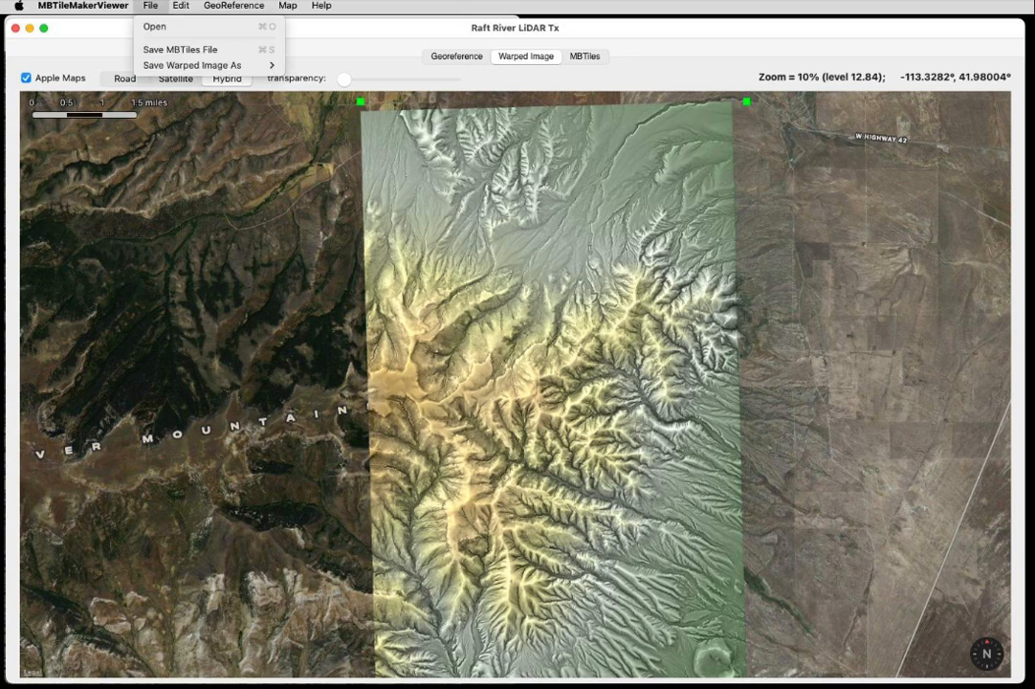
{"action": "left_click", "coordinate": [160, 50]}
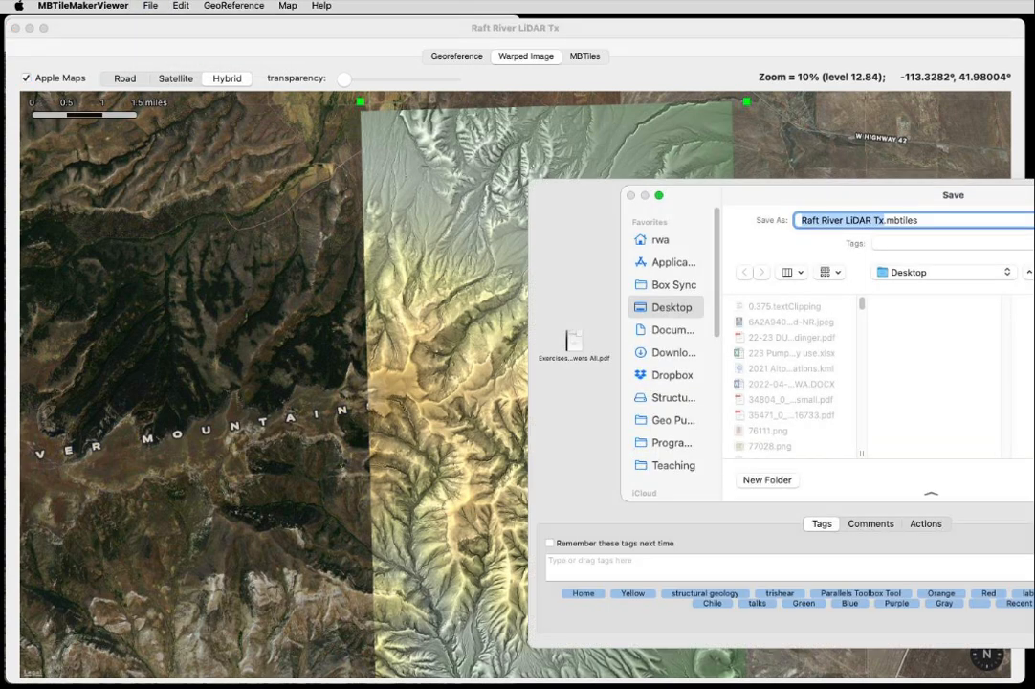
{"action": "key", "text": "Return"}
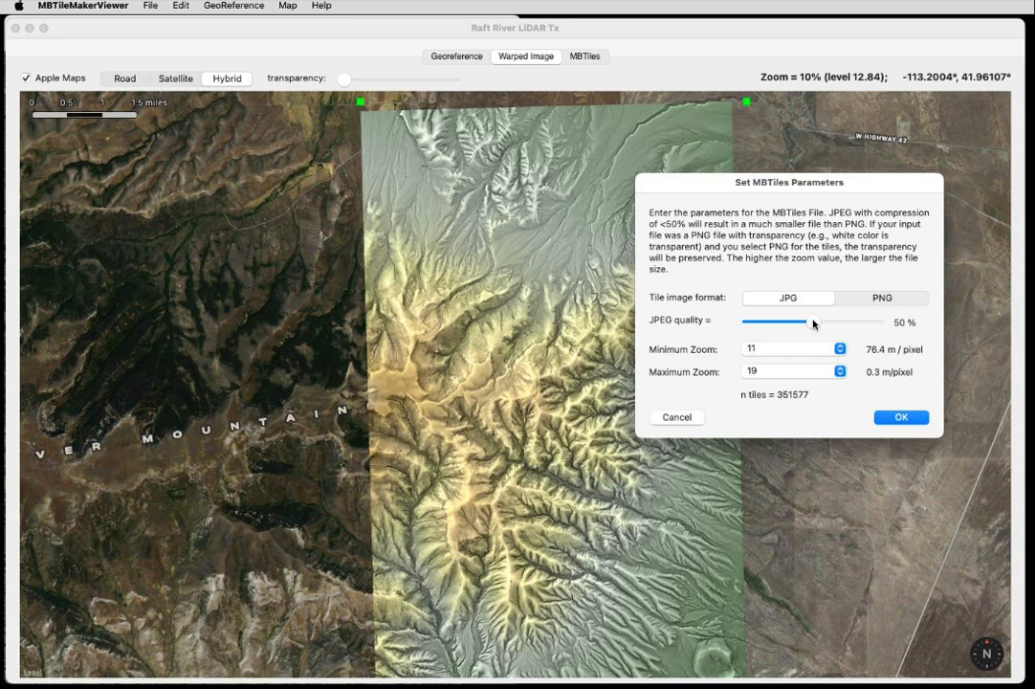
- Generate the MBTiles in PNG format with a maximum zoom of 17, comparing that setting with 19 before confirming
{"action": "left_click", "coordinate": [889, 299]}
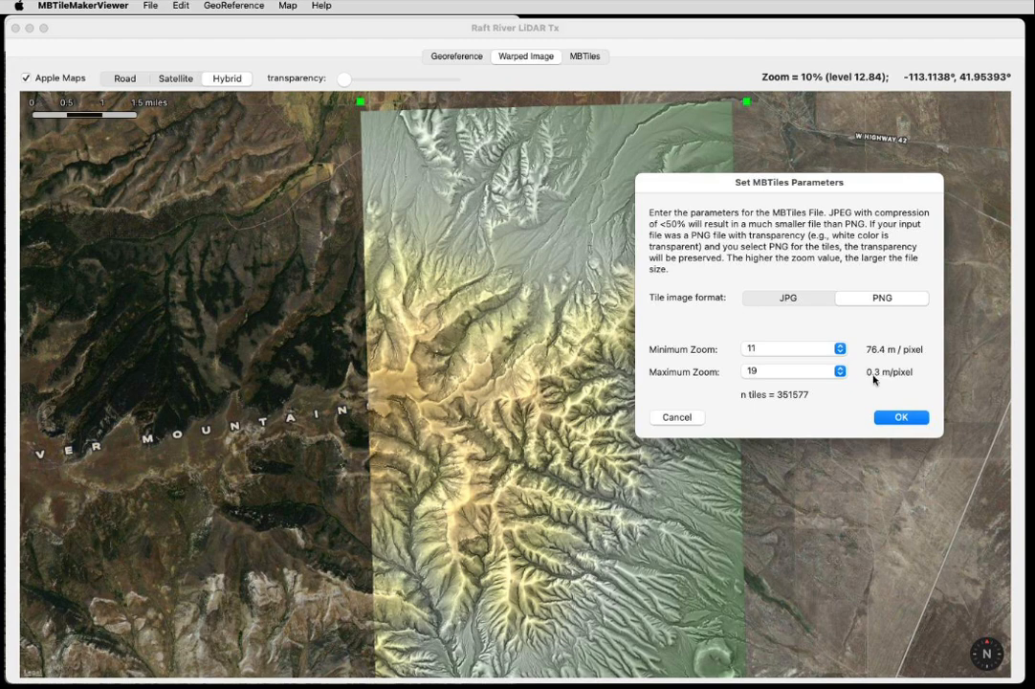
{"action": "left_click", "coordinate": [821, 372]}
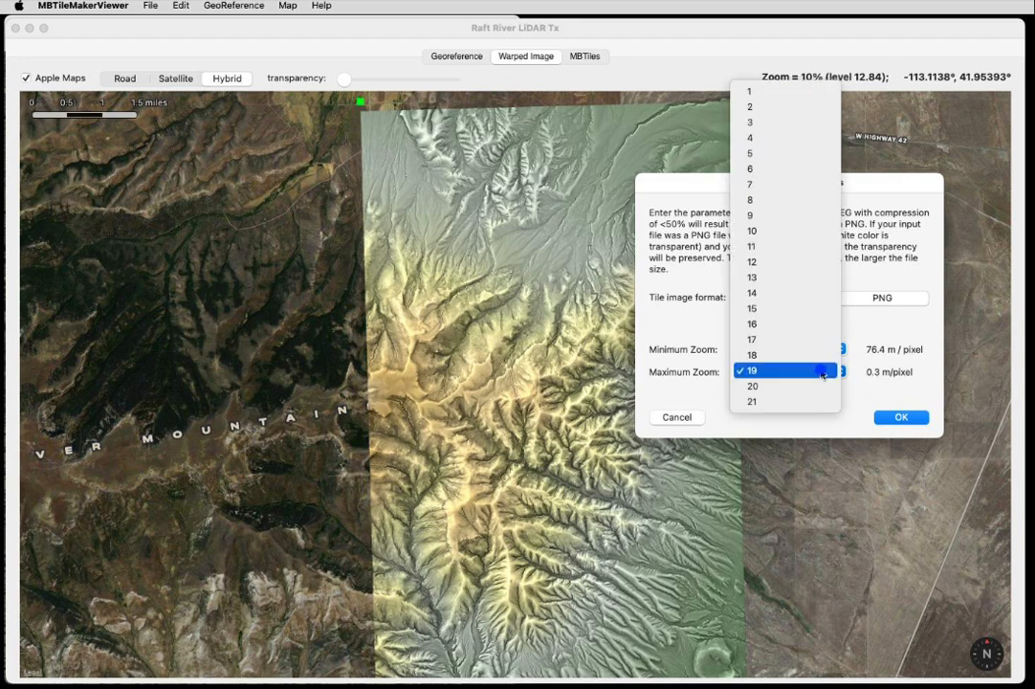
{"action": "left_click", "coordinate": [809, 344]}
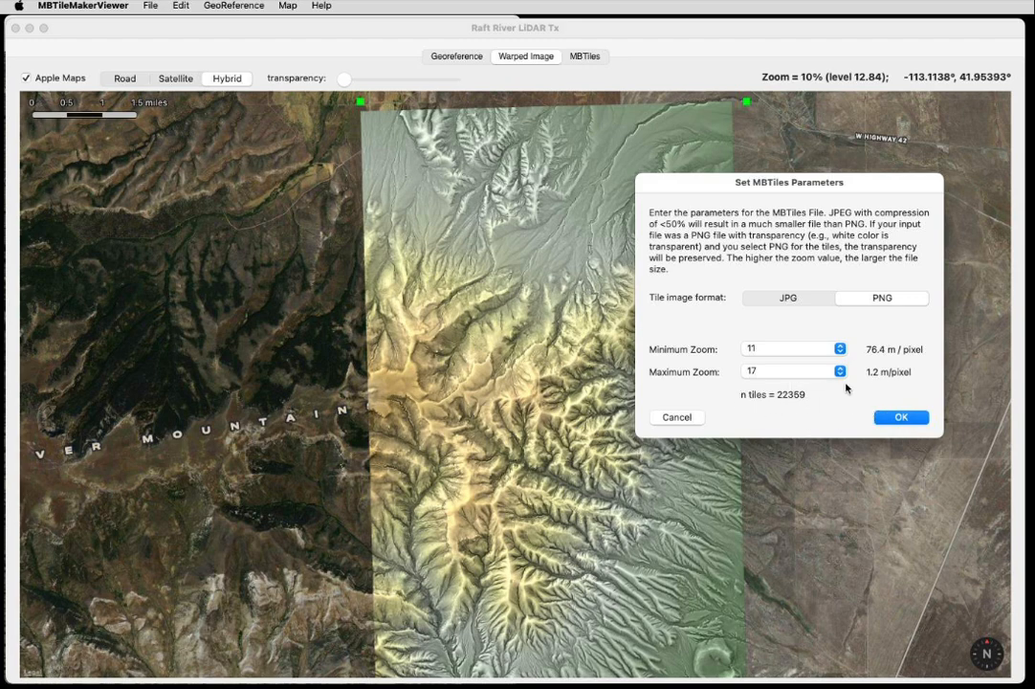
{"action": "left_click", "coordinate": [806, 379]}
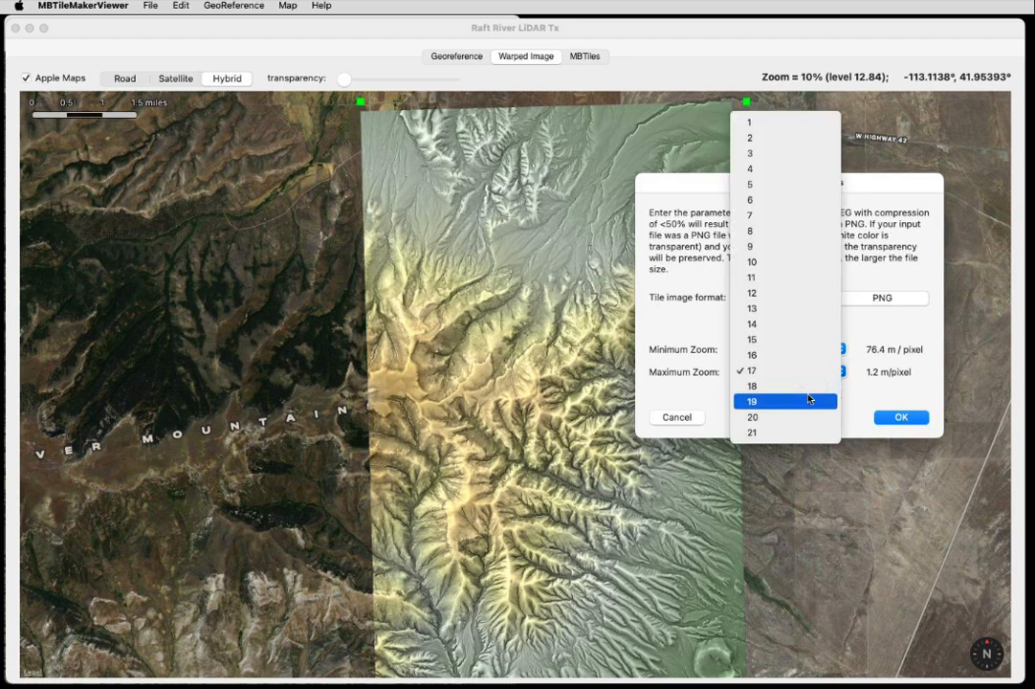
{"action": "left_click", "coordinate": [809, 397]}
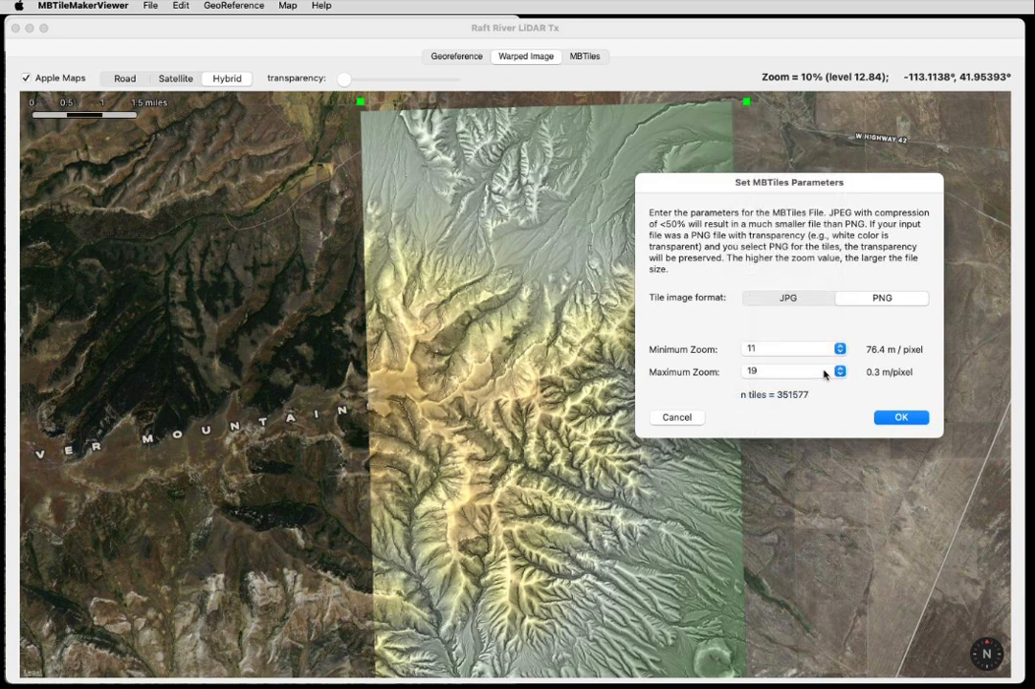
{"action": "left_click", "coordinate": [825, 372]}
{"action": "left_click", "coordinate": [820, 339]}
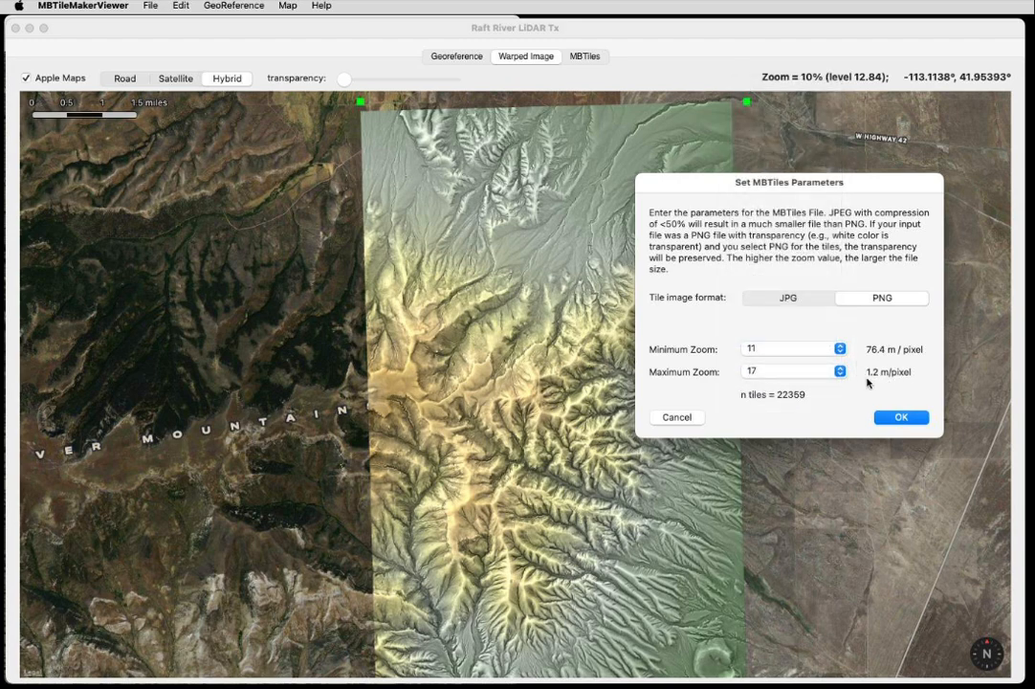
{"action": "left_click", "coordinate": [900, 419]}
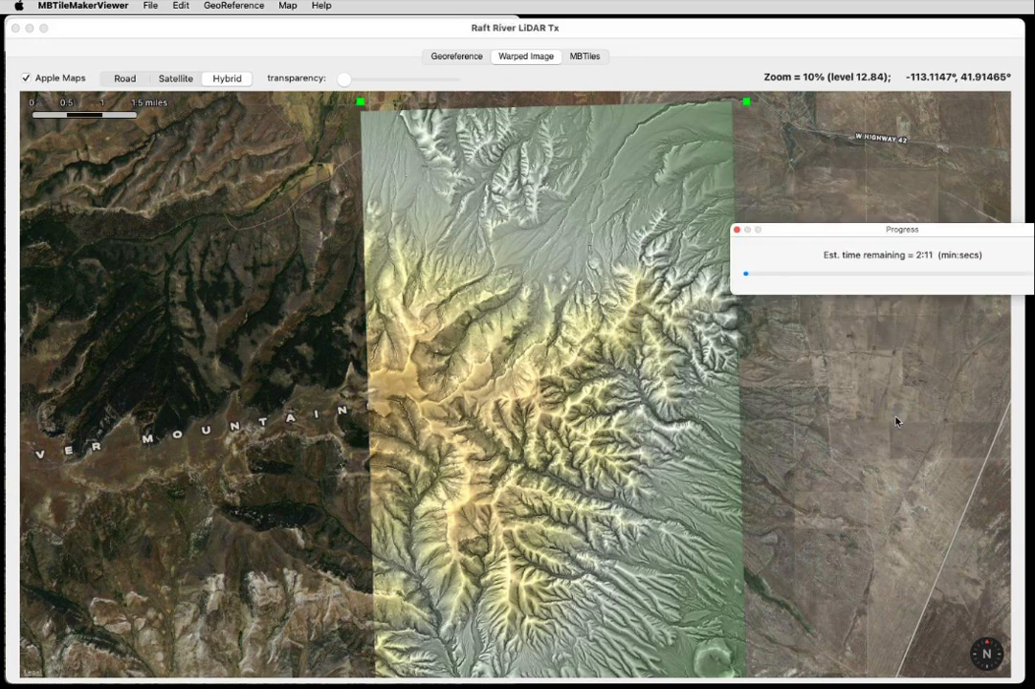
{"action": "left_click_drag", "start_coordinate": [954, 230], "coordinate": [797, 211]}
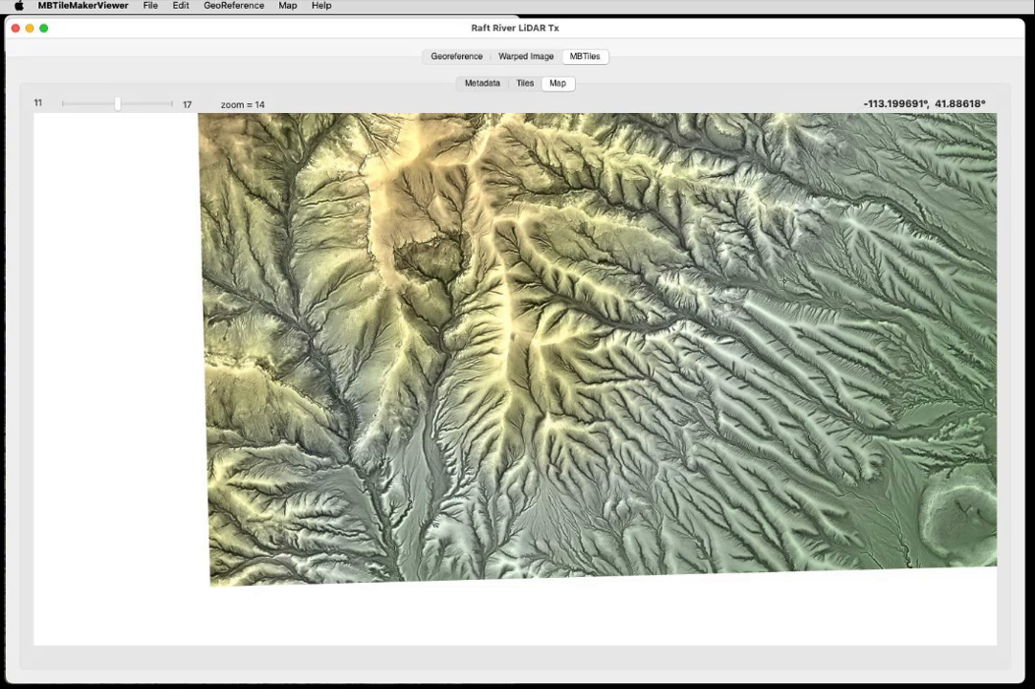
- Examine the tiled LiDAR map from zoom 13 up to zoom 17, following the stream channels to the northern road crossing
{"action": "scroll", "coordinate": [786, 282], "scroll_direction": "down", "scroll_amount": 2}
{"action": "left_click", "coordinate": [285, 286]}
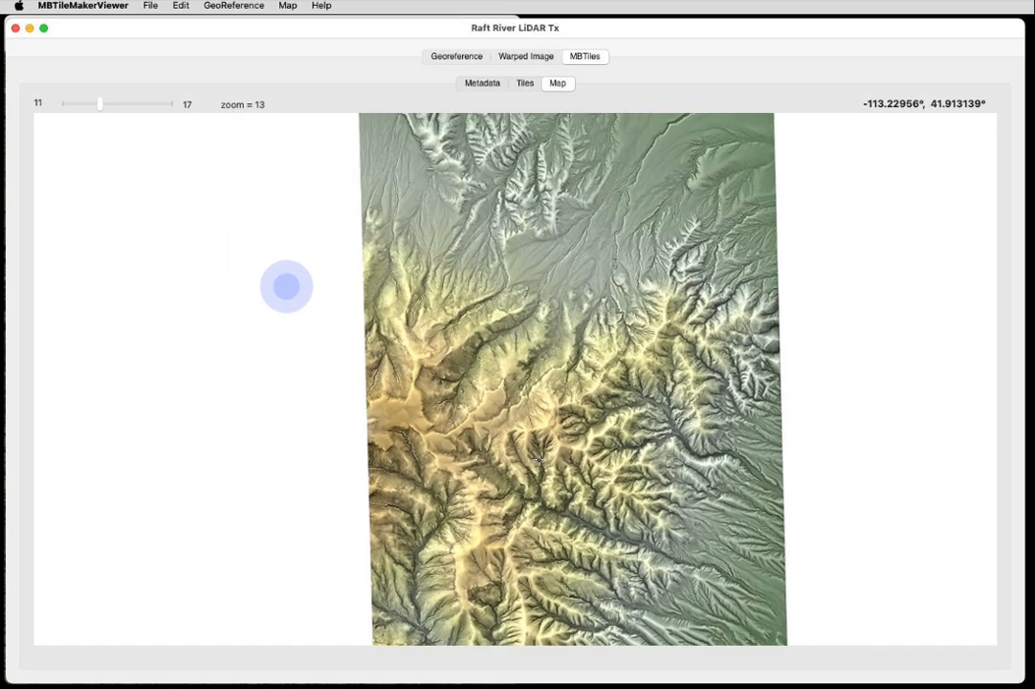
{"action": "scroll", "coordinate": [619, 234], "scroll_direction": "up", "scroll_amount": 3}
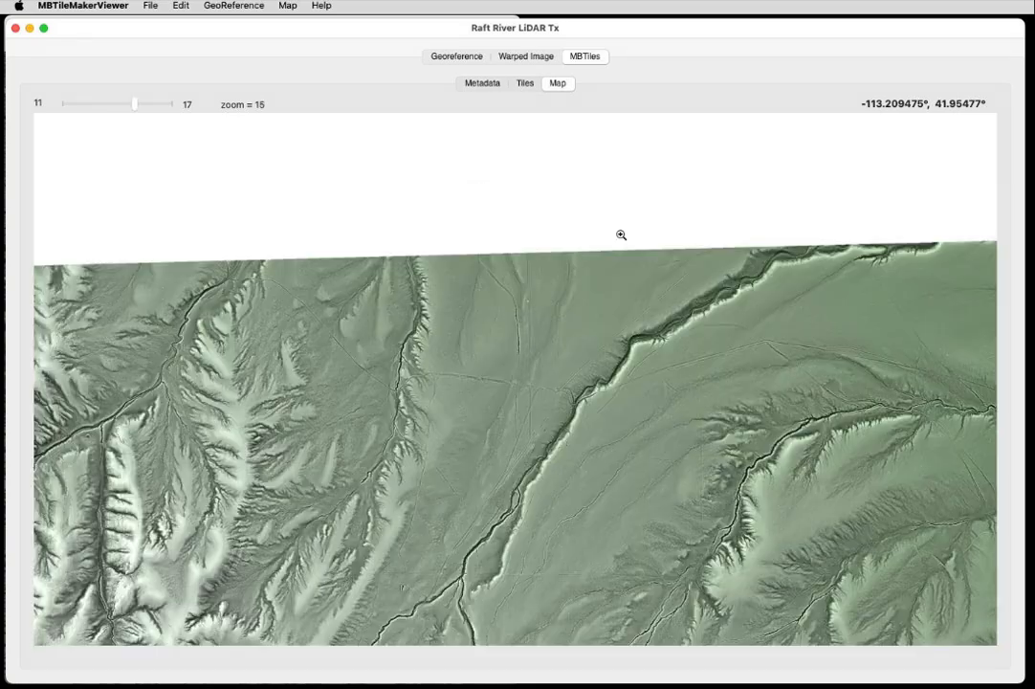
{"action": "left_click_drag", "start_coordinate": [681, 545], "coordinate": [681, 520]}
{"action": "double_click", "coordinate": [680, 507]}
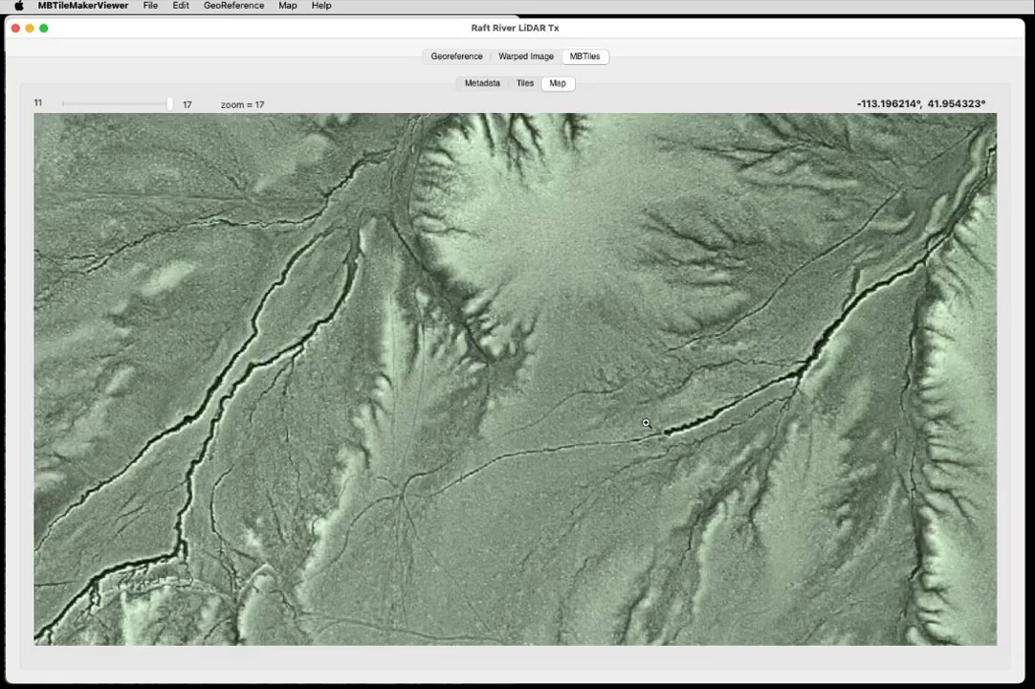
{"action": "left_click_drag", "start_coordinate": [472, 502], "coordinate": [779, 539]}
{"action": "left_click_drag", "start_coordinate": [481, 440], "coordinate": [735, 639]}
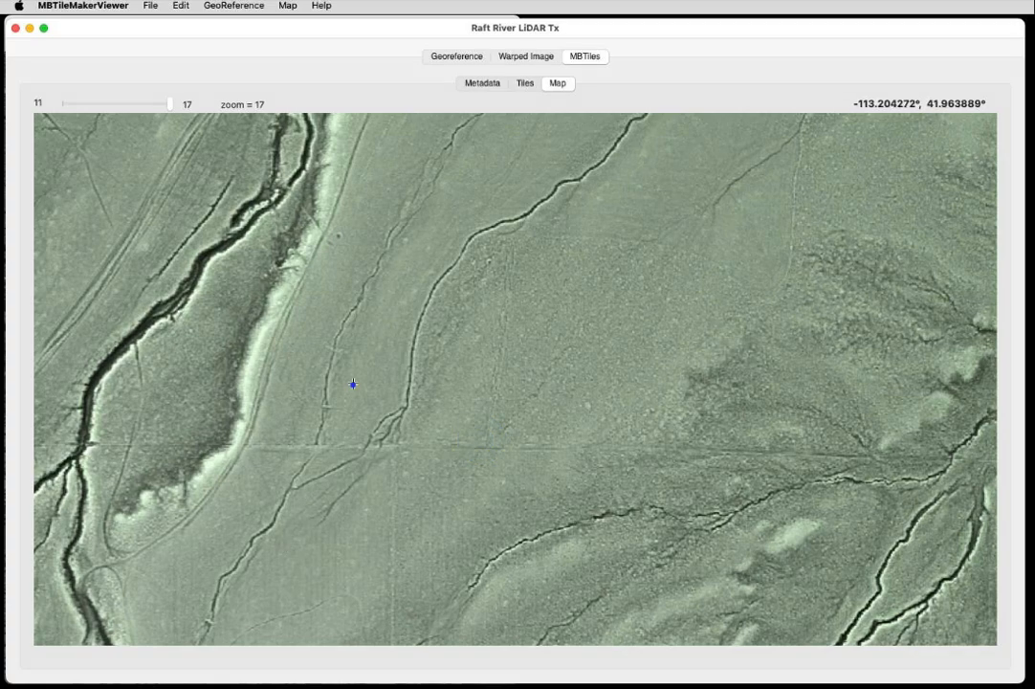
{"action": "left_click_drag", "start_coordinate": [353, 383], "coordinate": [558, 373]}
{"action": "left_click_drag", "start_coordinate": [648, 211], "coordinate": [740, 417]}
{"action": "left_click_drag", "start_coordinate": [788, 257], "coordinate": [743, 345]}
{"action": "scroll", "coordinate": [740, 341], "scroll_direction": "right", "scroll_amount": 5}
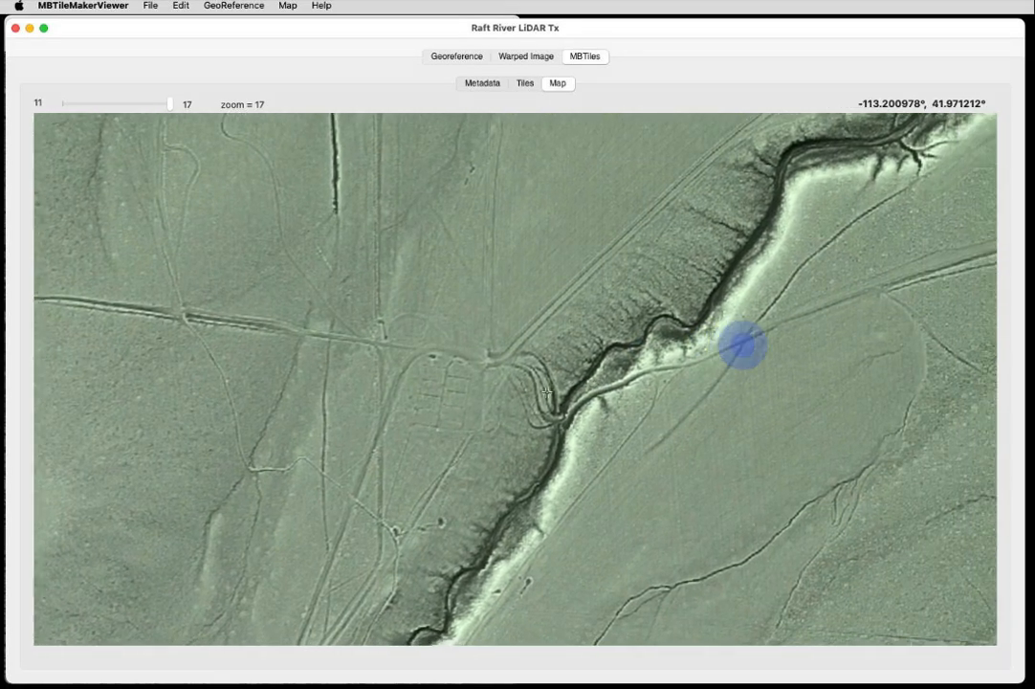
- Examine the tiled LiDAR map at coarser levels down to zoom 13, including its edges and surrounding padding
{"action": "scroll", "coordinate": [790, 408], "scroll_direction": "down", "scroll_amount": 3}
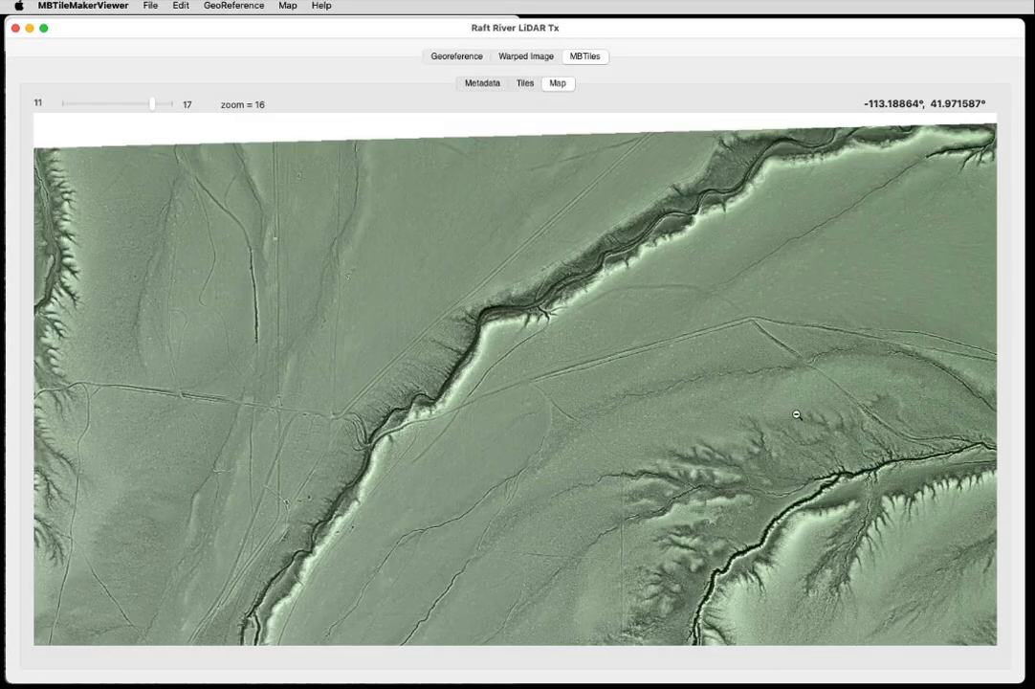
{"action": "left_click_drag", "start_coordinate": [621, 537], "coordinate": [653, 329]}
{"action": "scroll", "coordinate": [653, 328], "scroll_direction": "down", "scroll_amount": 1}
{"action": "left_click_drag", "start_coordinate": [324, 495], "coordinate": [583, 328]}
{"action": "left_click_drag", "start_coordinate": [618, 492], "coordinate": [533, 466]}
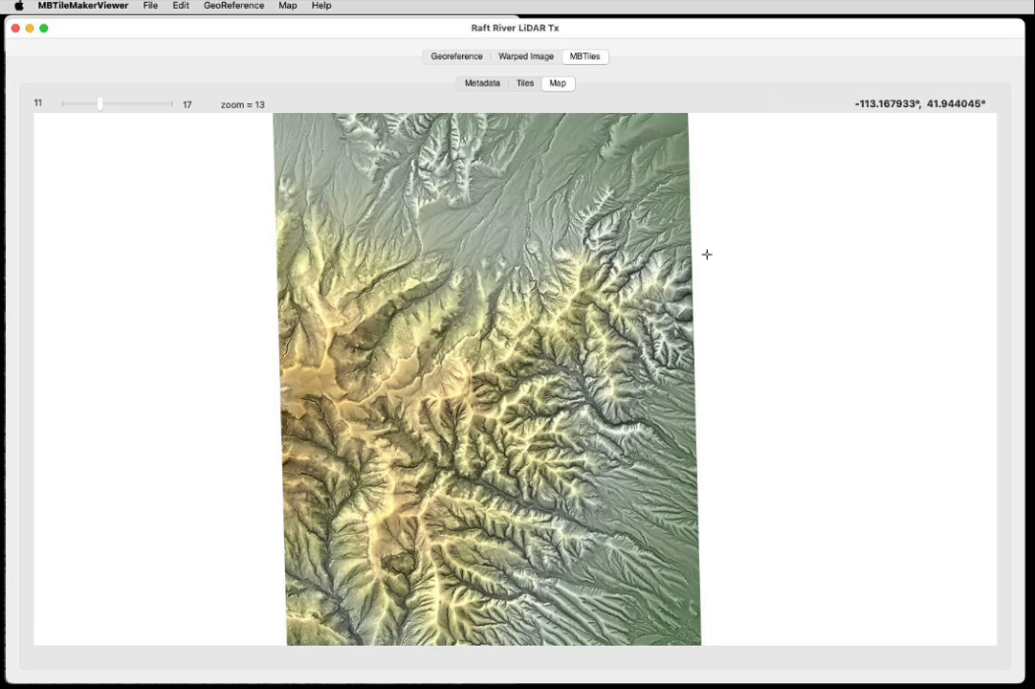
{"action": "left_click", "coordinate": [539, 272]}
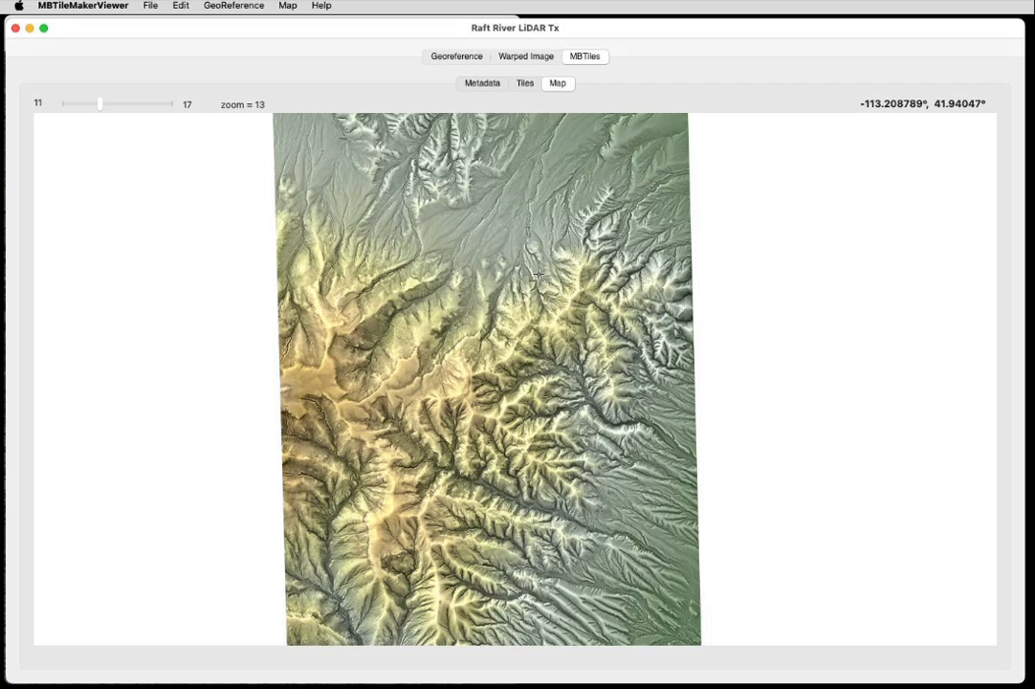
{"action": "left_click_drag", "start_coordinate": [532, 274], "coordinate": [543, 244]}
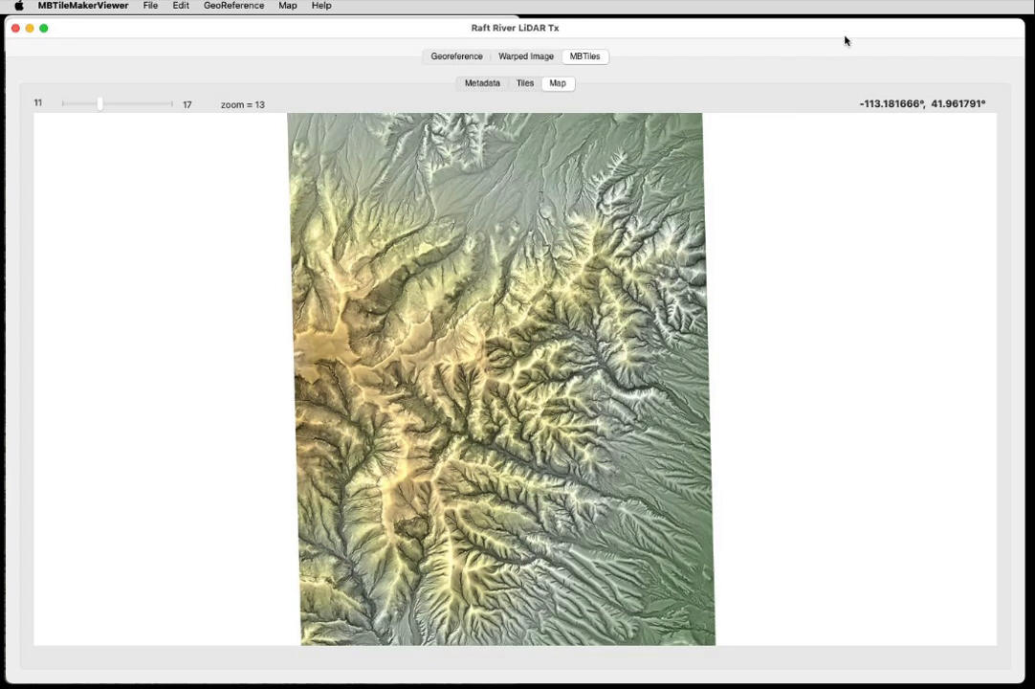